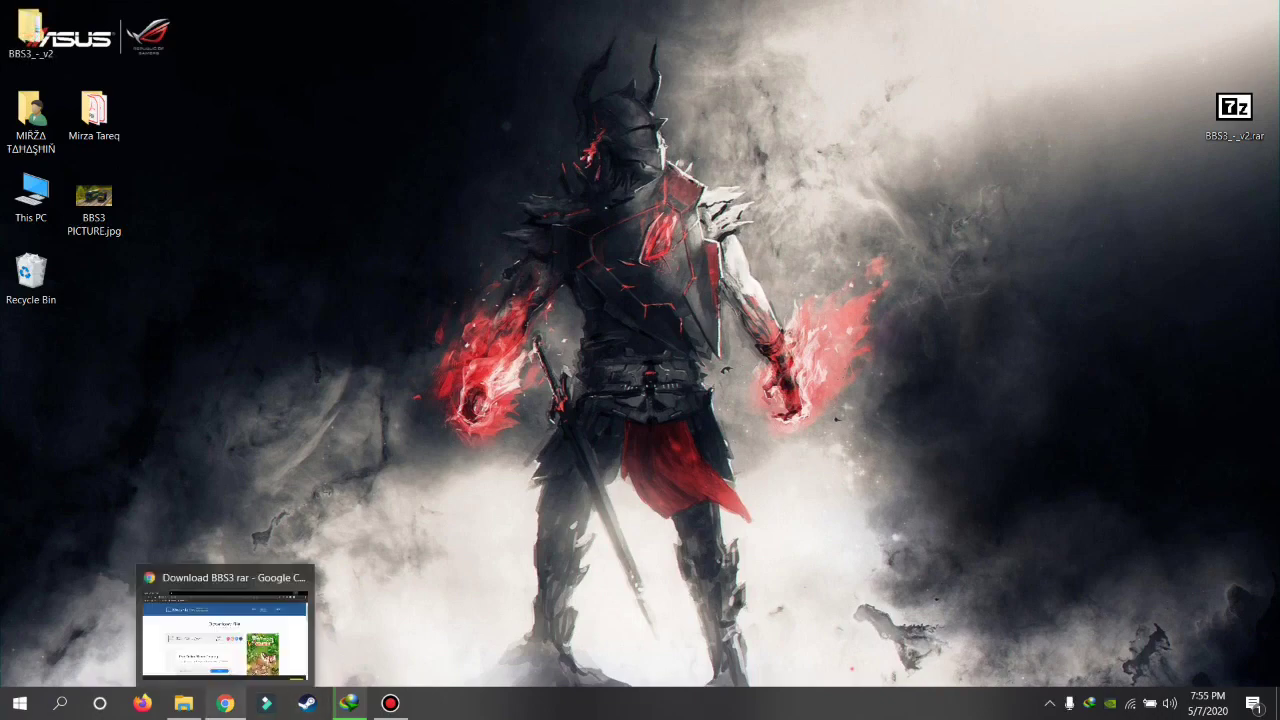
Switch to the ModsFile.com page in Chrome and review the name and size of BBS3_-_v2.rar.
{"action": "left_click", "coordinate": [224, 624]}
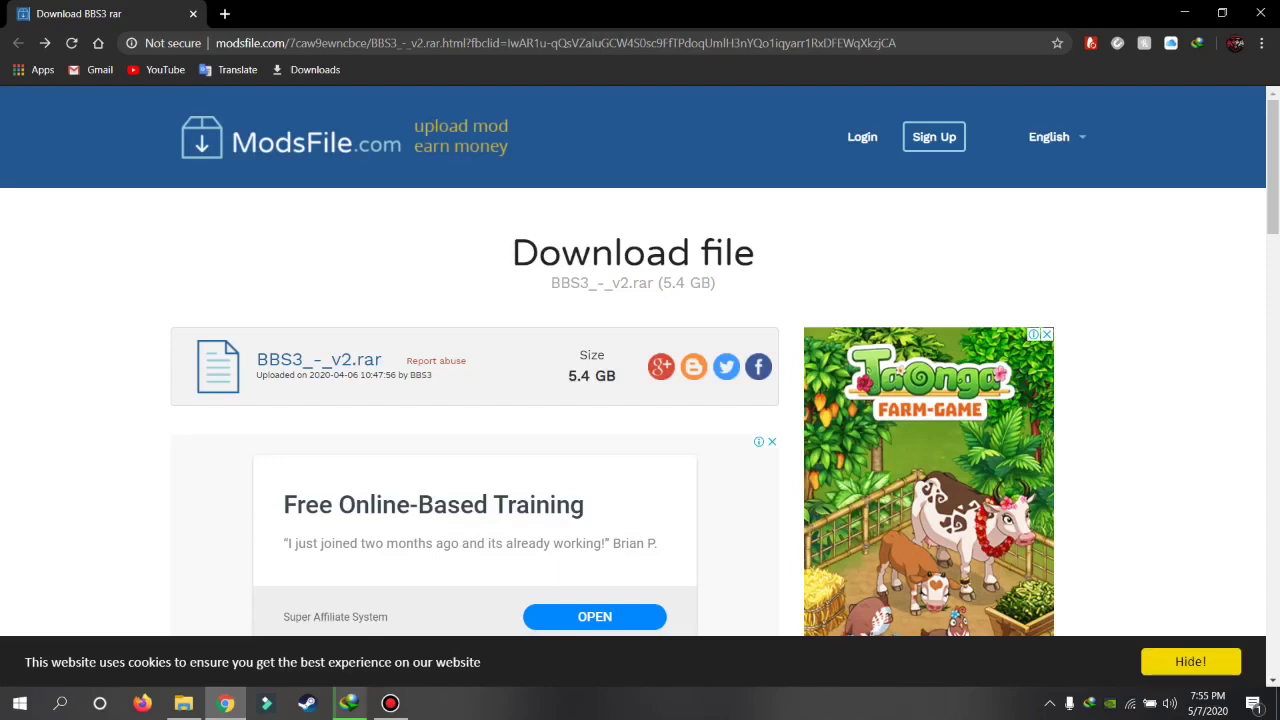
{"action": "left_click_drag", "start_coordinate": [256, 360], "coordinate": [567, 376]}
{"action": "left_click", "coordinate": [558, 360]}
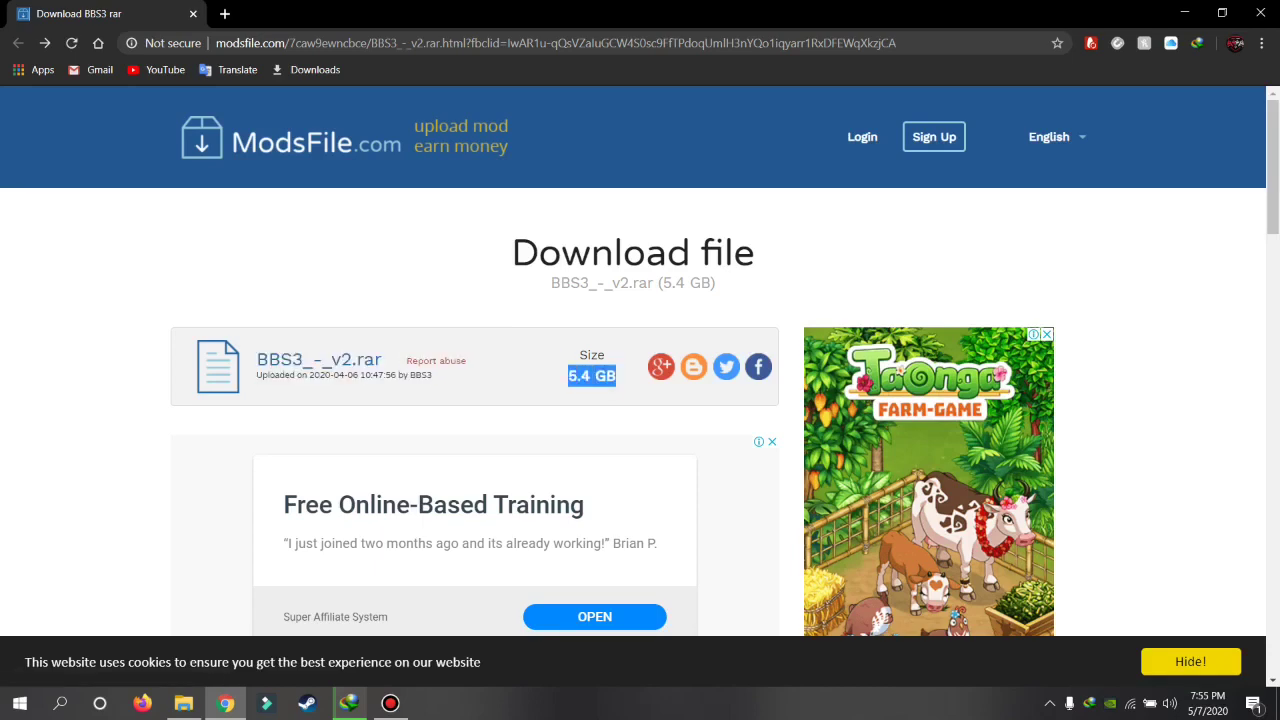
{"action": "scroll", "coordinate": [567, 376], "scroll_direction": "down", "scroll_amount": 8}
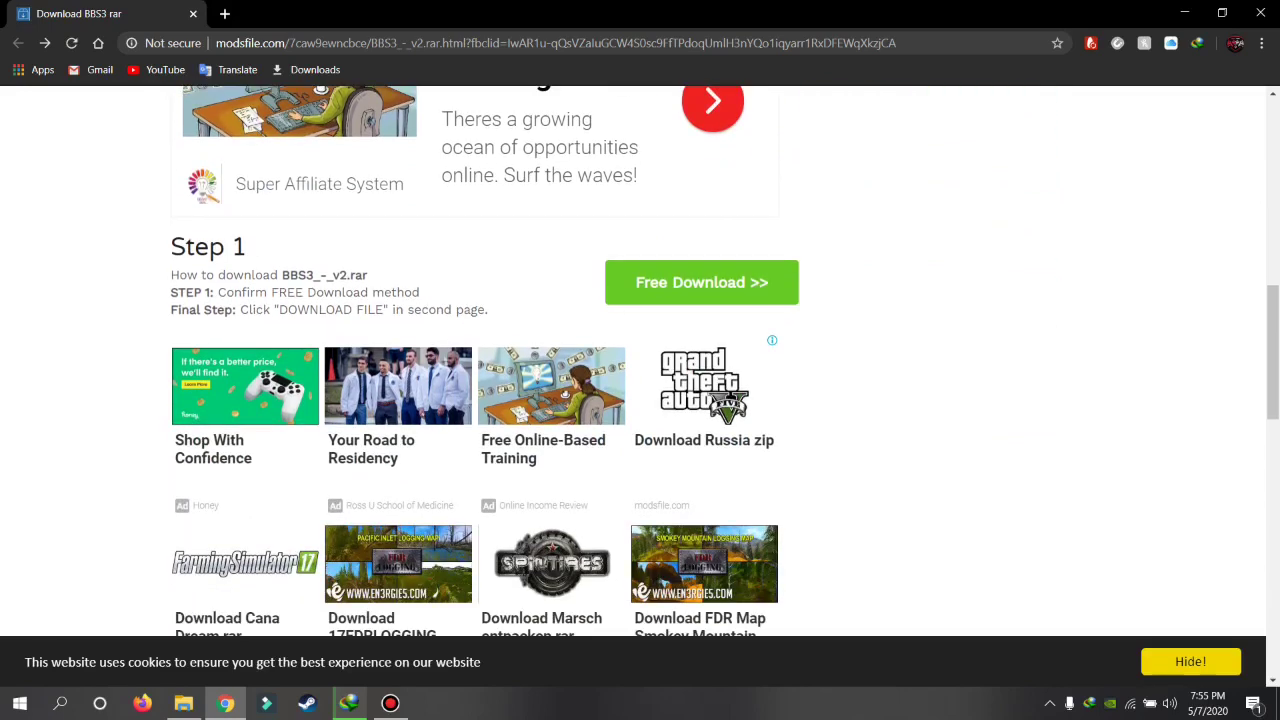
Look through the Movies (F:) and Files (G:) drives in File Explorer and close the window.
{"action": "mouse_move", "coordinate": [183, 703]}
{"action": "left_click", "coordinate": [258, 598]}
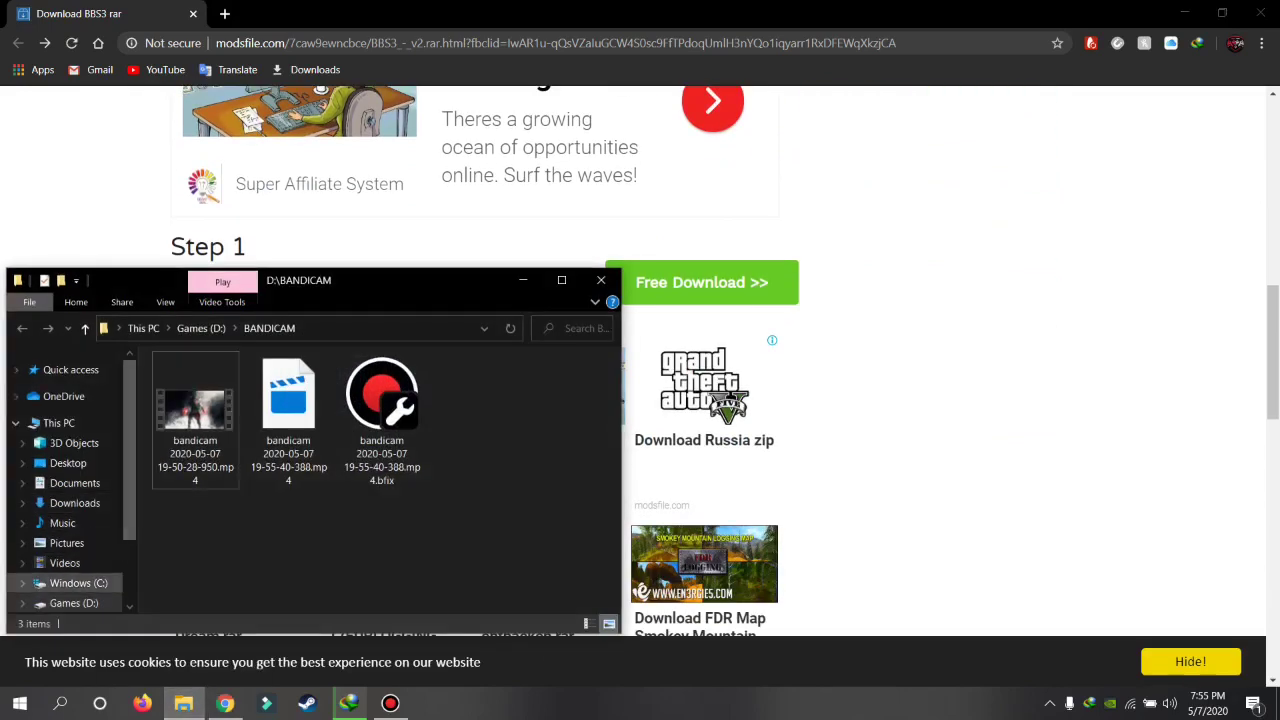
{"action": "scroll", "coordinate": [70, 480], "scroll_direction": "down", "scroll_amount": 2}
{"action": "left_click", "coordinate": [73, 556]}
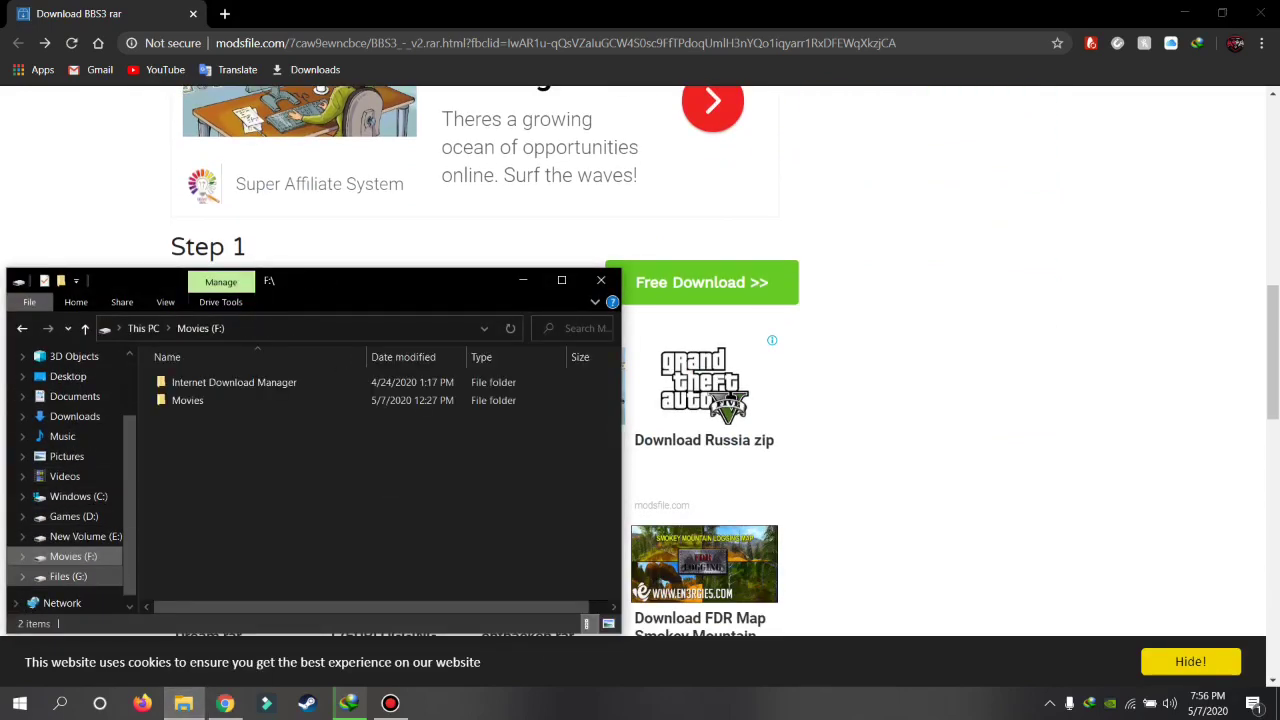
{"action": "left_click", "coordinate": [68, 576]}
{"action": "left_click", "coordinate": [600, 280]}
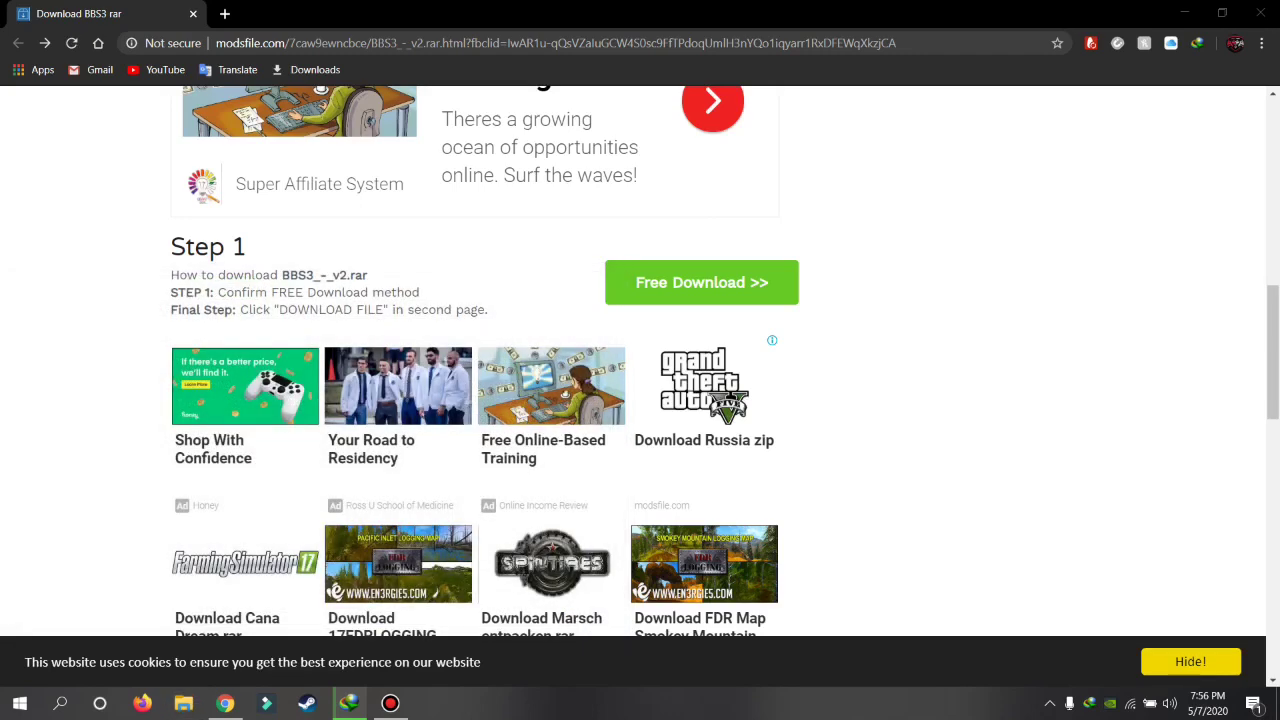
Choose the free download method for BBS3_-_v2.rar and request the file in the final step.
{"action": "left_click_drag", "start_coordinate": [172, 246], "coordinate": [416, 284]}
{"action": "left_click", "coordinate": [701, 282]}
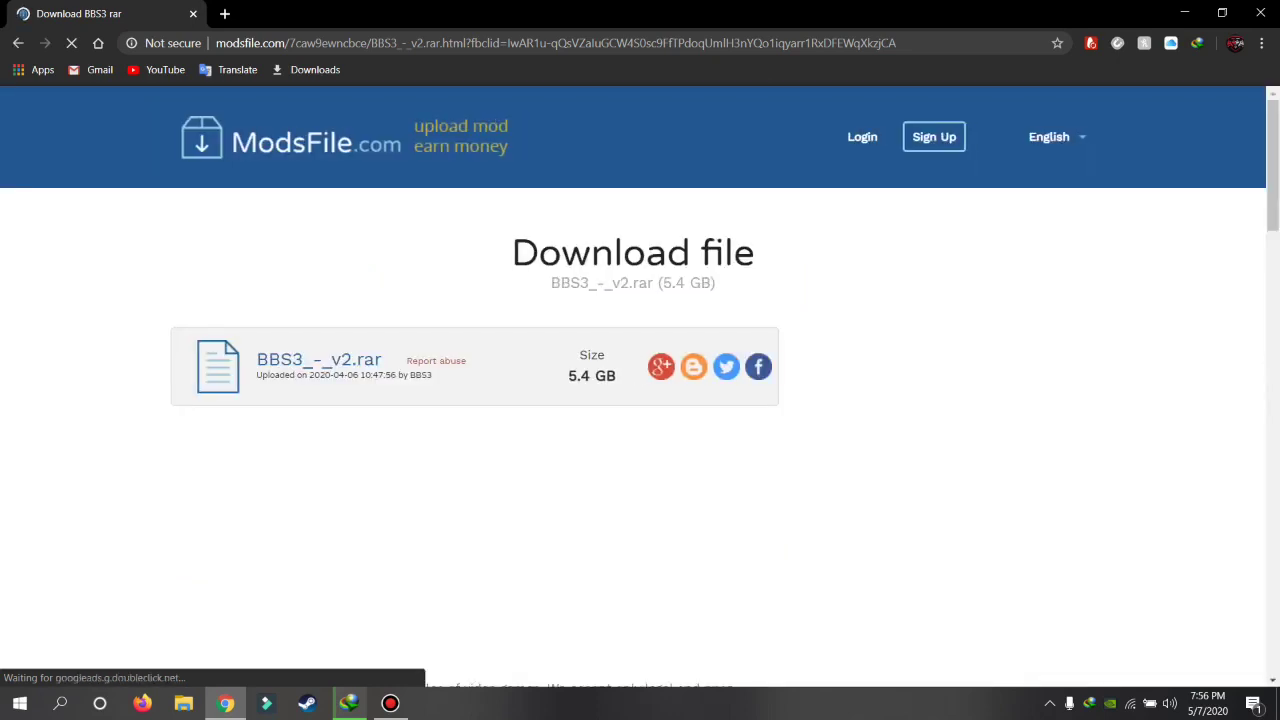
{"action": "mouse_move", "coordinate": [390, 703]}
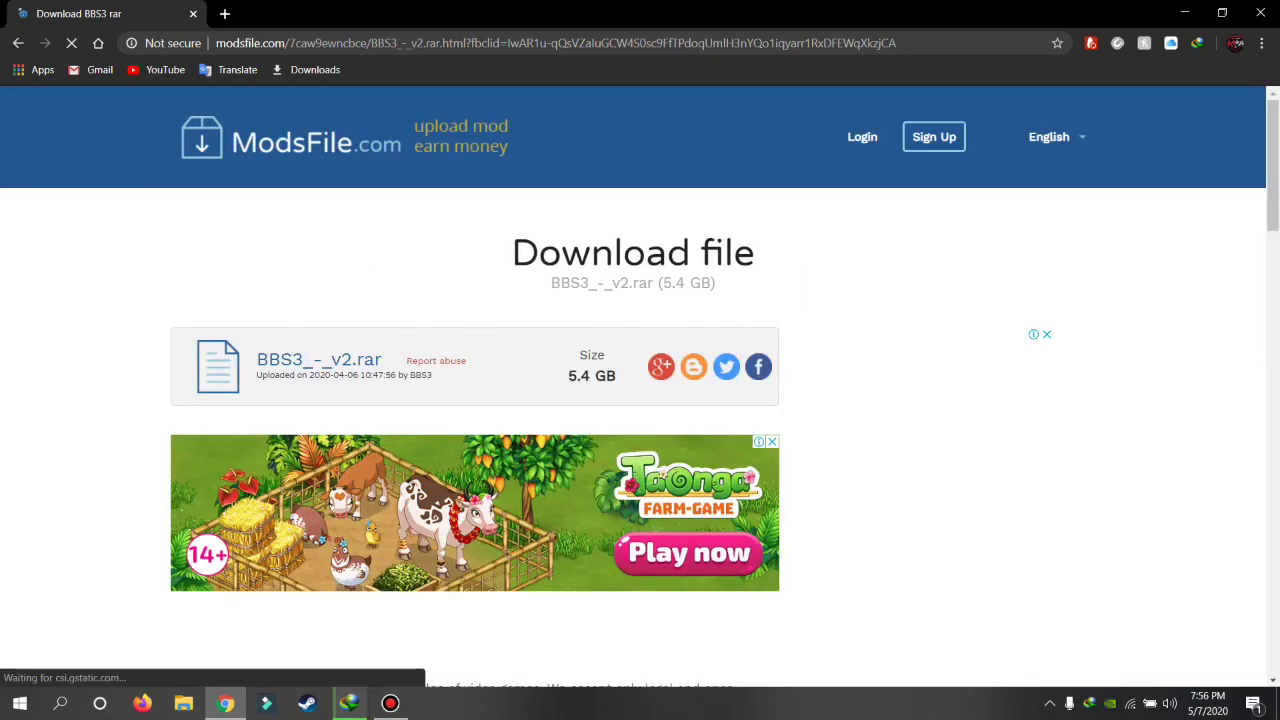
{"action": "scroll", "coordinate": [640, 387], "scroll_direction": "down", "scroll_amount": 4}
{"action": "scroll", "coordinate": [640, 387], "scroll_direction": "down", "scroll_amount": 4}
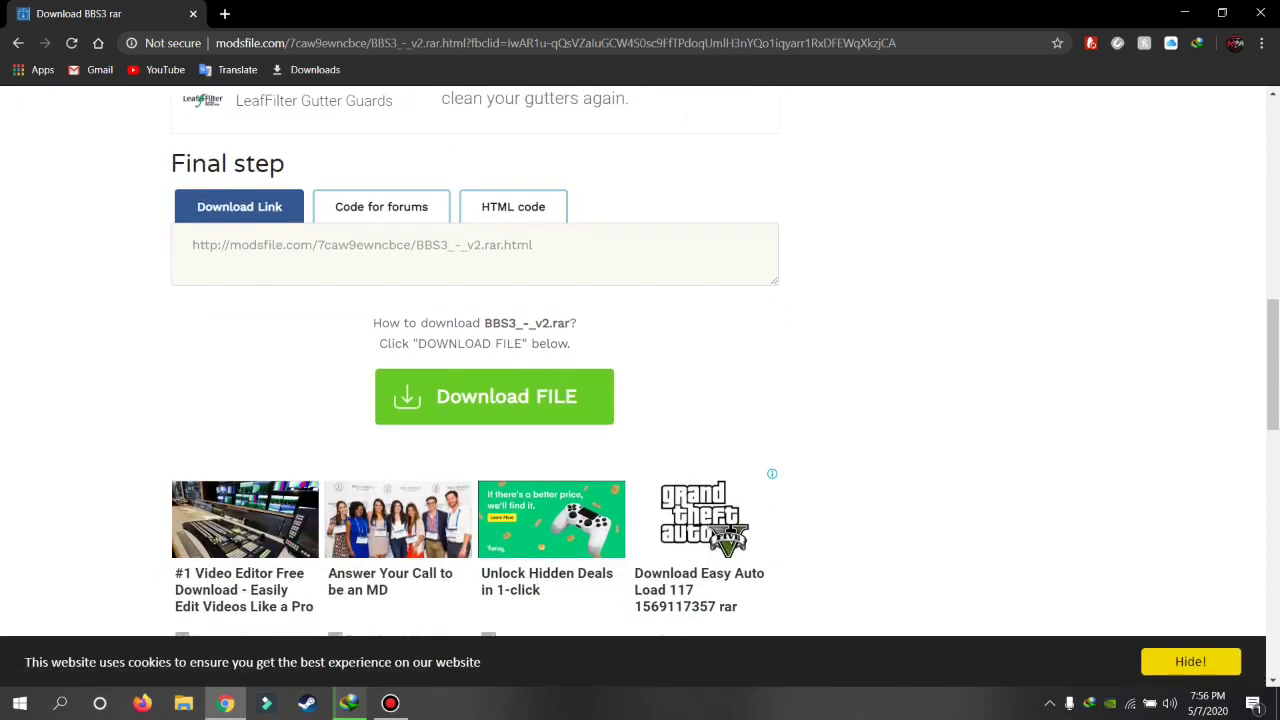
{"action": "left_click", "coordinate": [494, 396]}
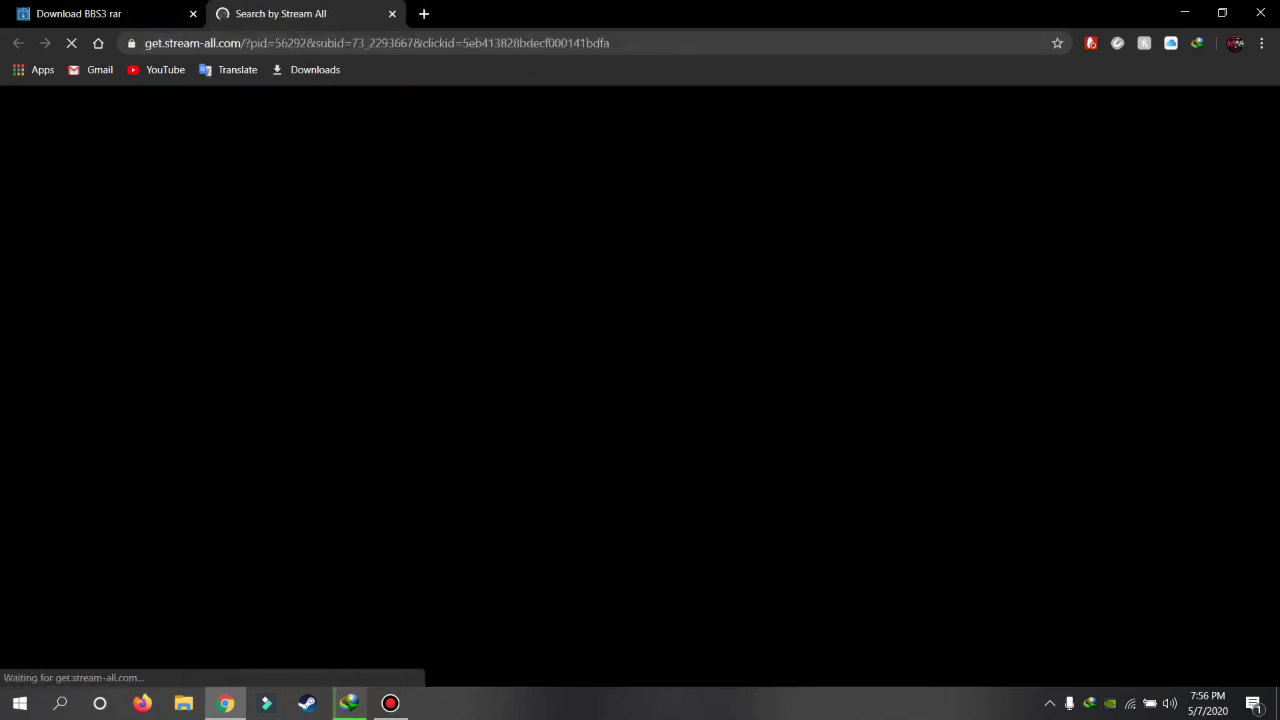
{"action": "key", "text": "ctrl+shift+Tab"}
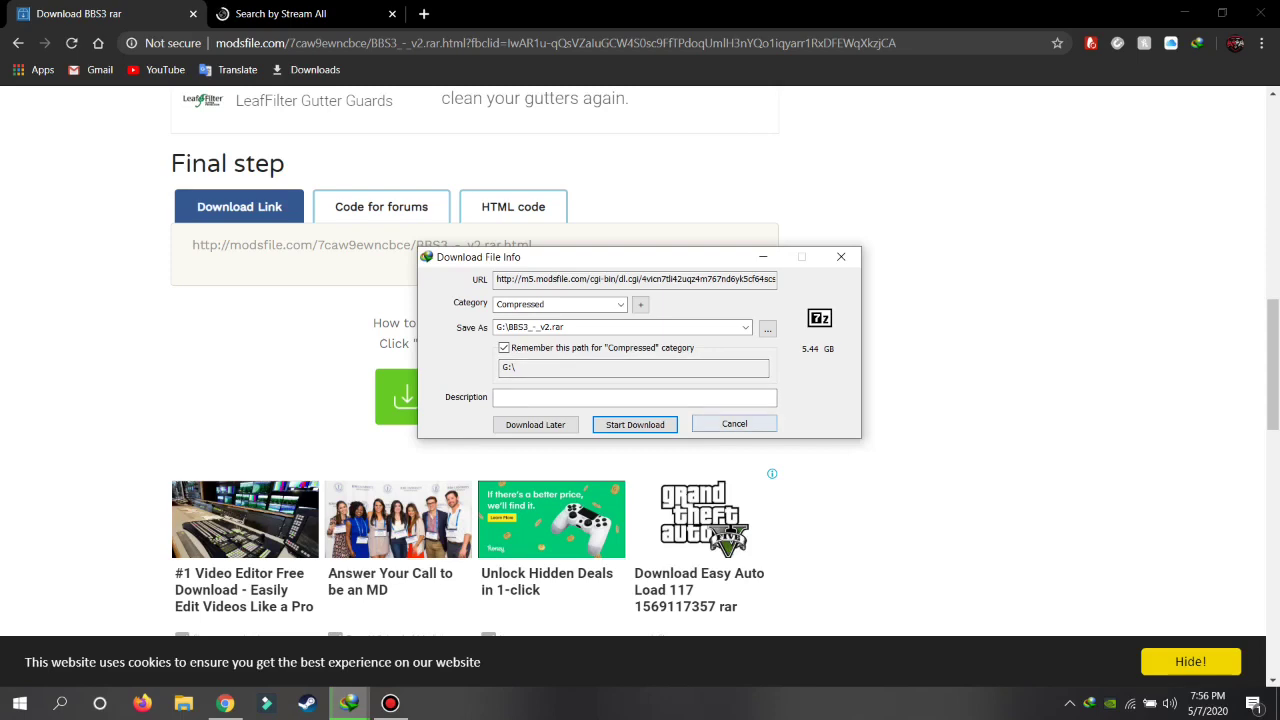
Cancel the BBS3_-_v2.rar download, minimize the browser and dismiss the download exception dialog without adding an exception.
{"action": "key", "text": "Escape"}
{"action": "left_click", "coordinate": [1184, 13]}
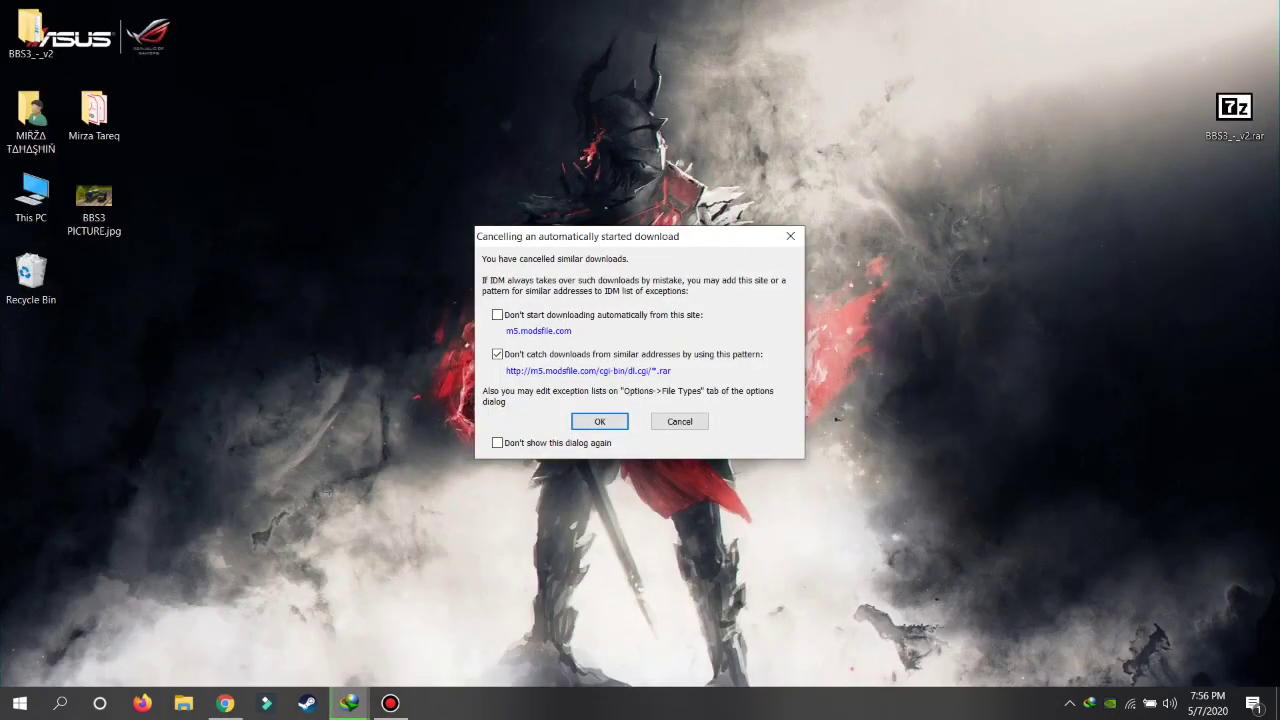
{"action": "left_click", "coordinate": [790, 236]}
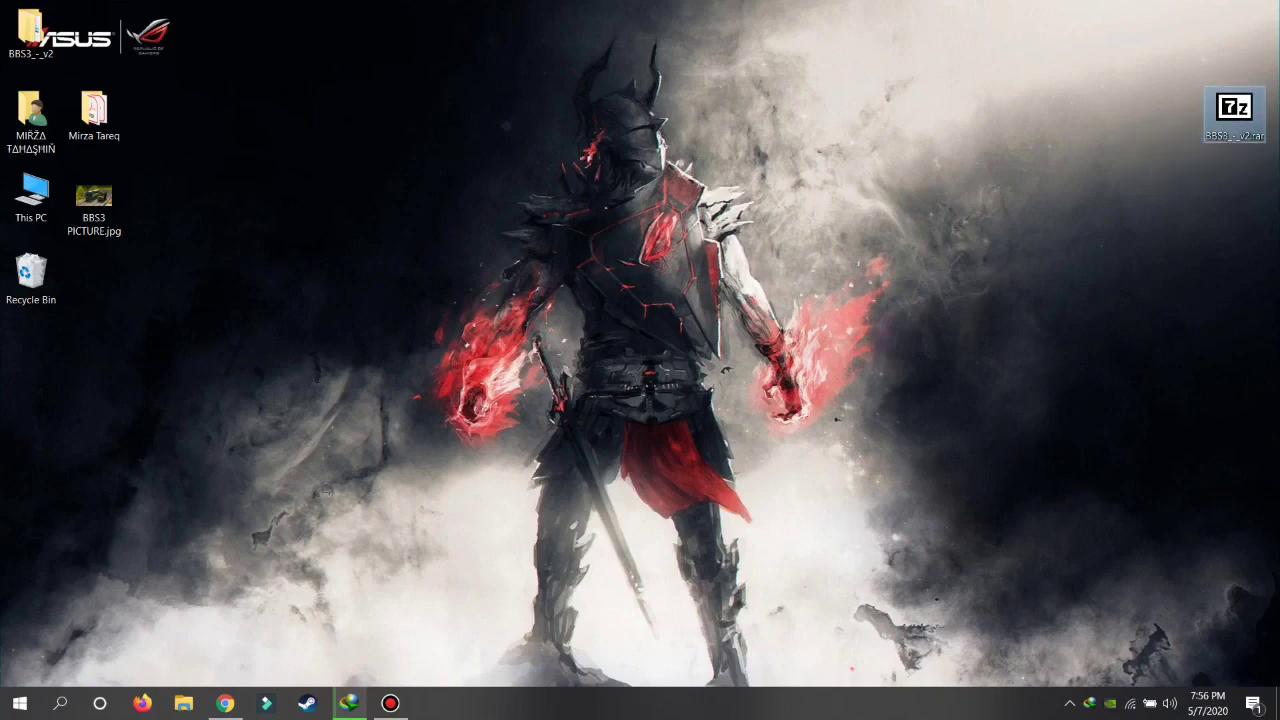
Search Google for 7zip in a new Chrome tab and open the 7-Zip Download page, highlighting the 32-bit version.
{"action": "mouse_move", "coordinate": [225, 703]}
{"action": "left_click", "coordinate": [228, 628]}
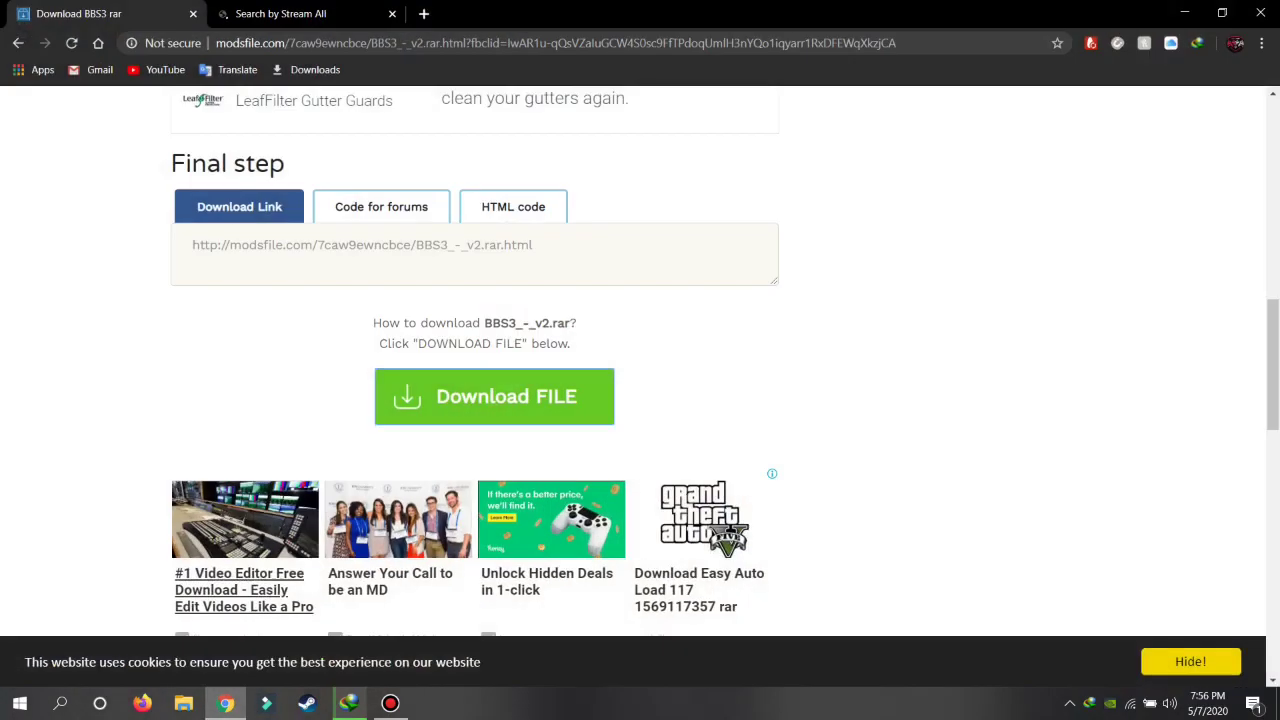
{"action": "left_click", "coordinate": [291, 43]}
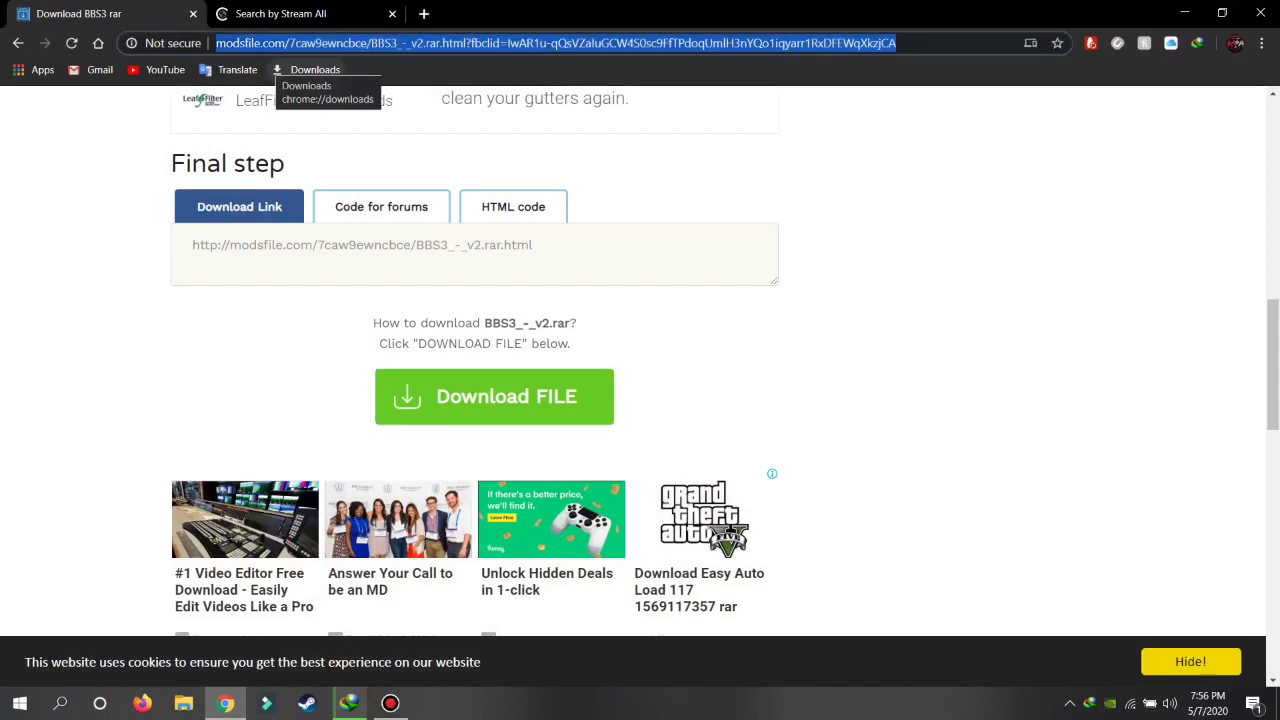
{"action": "key", "text": "ctrl+t"}
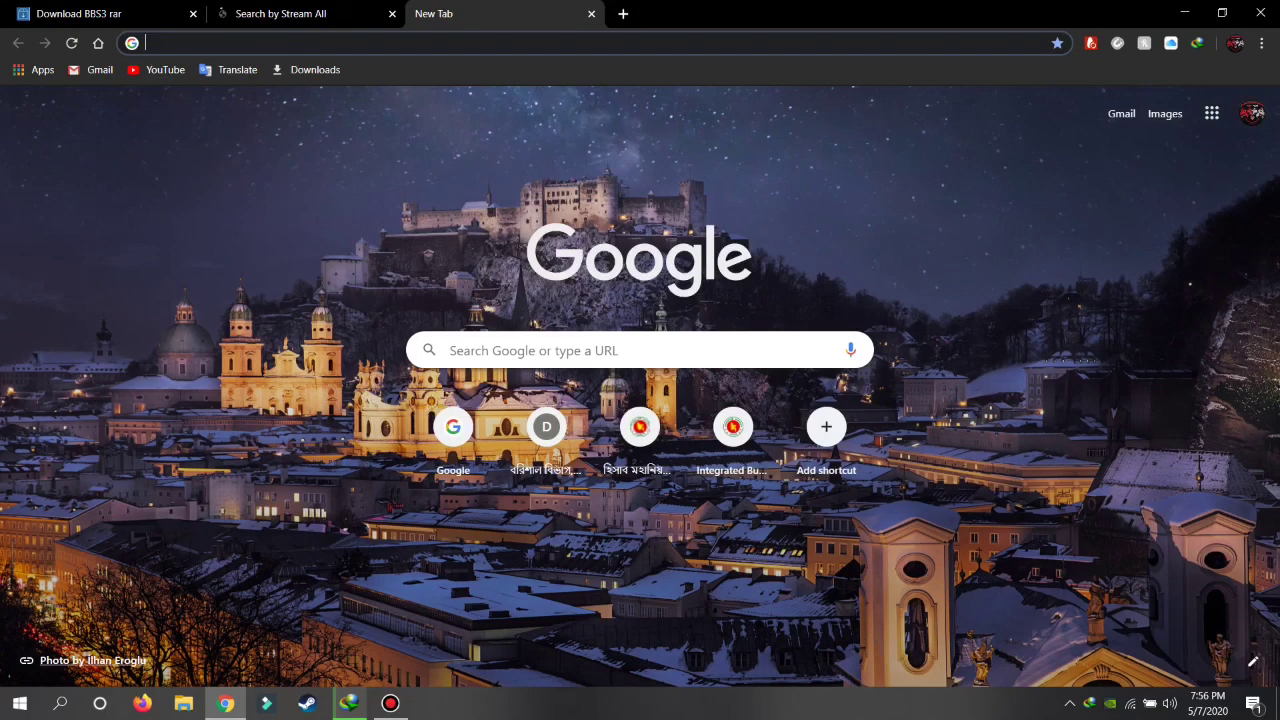
{"action": "type", "text": "7"}
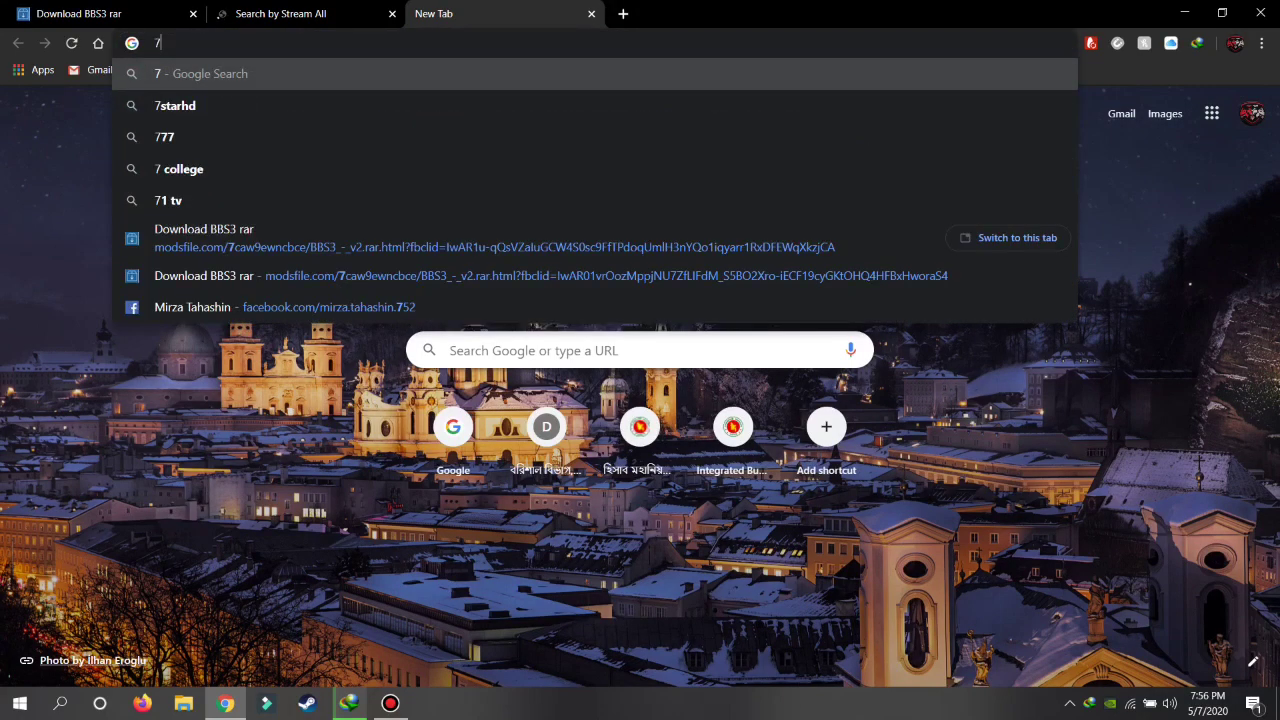
{"action": "type", "text": "zip"}
{"action": "key", "text": "Return"}
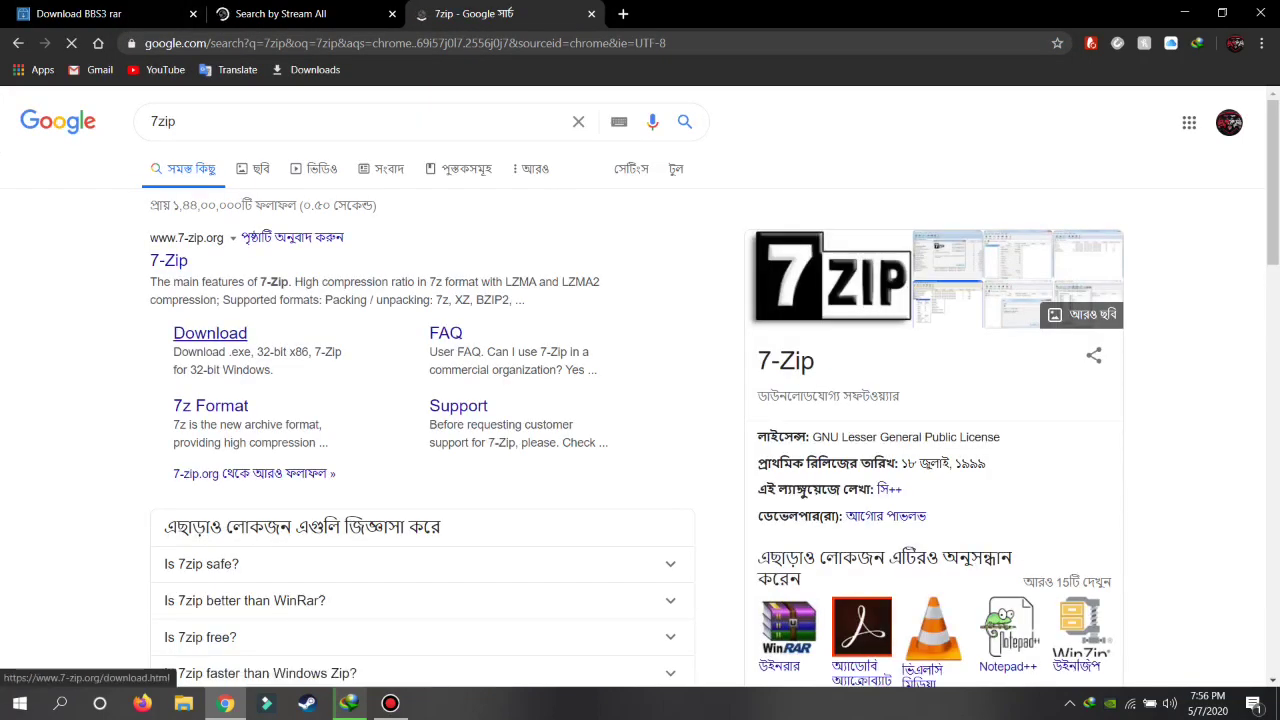
{"action": "left_click", "coordinate": [210, 333]}
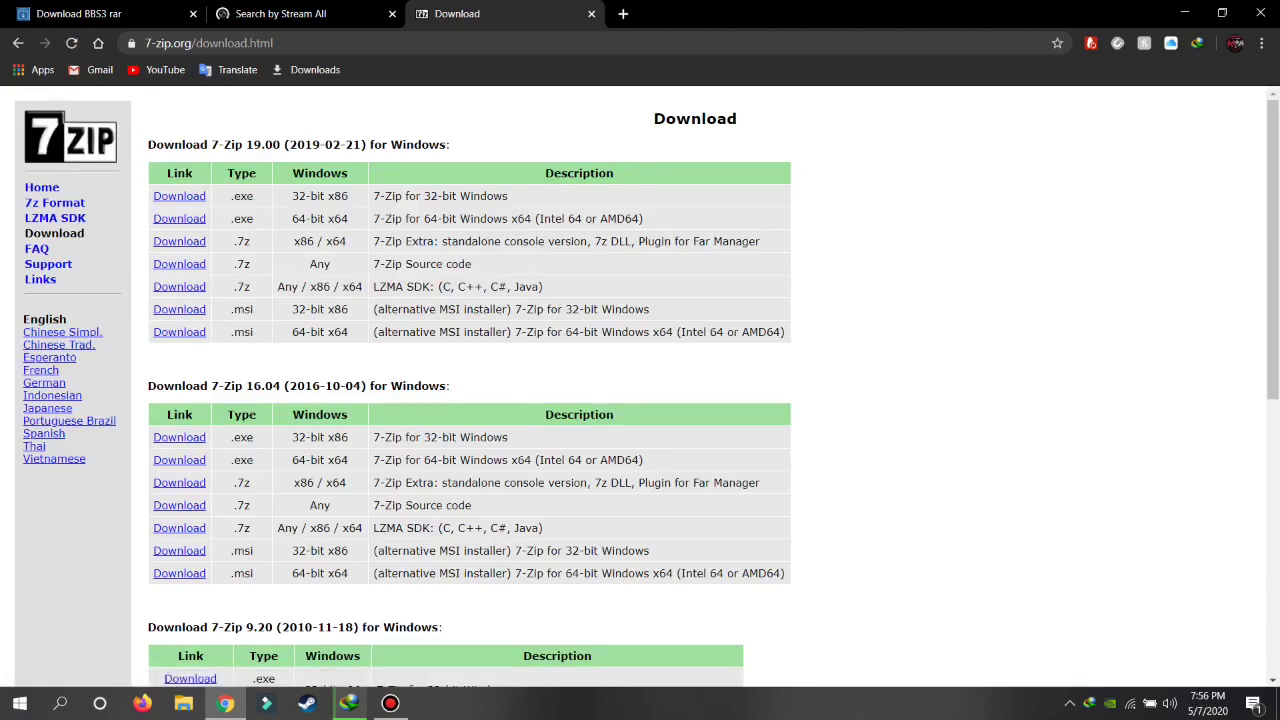
{"action": "left_click_drag", "start_coordinate": [311, 196], "coordinate": [471, 196]}
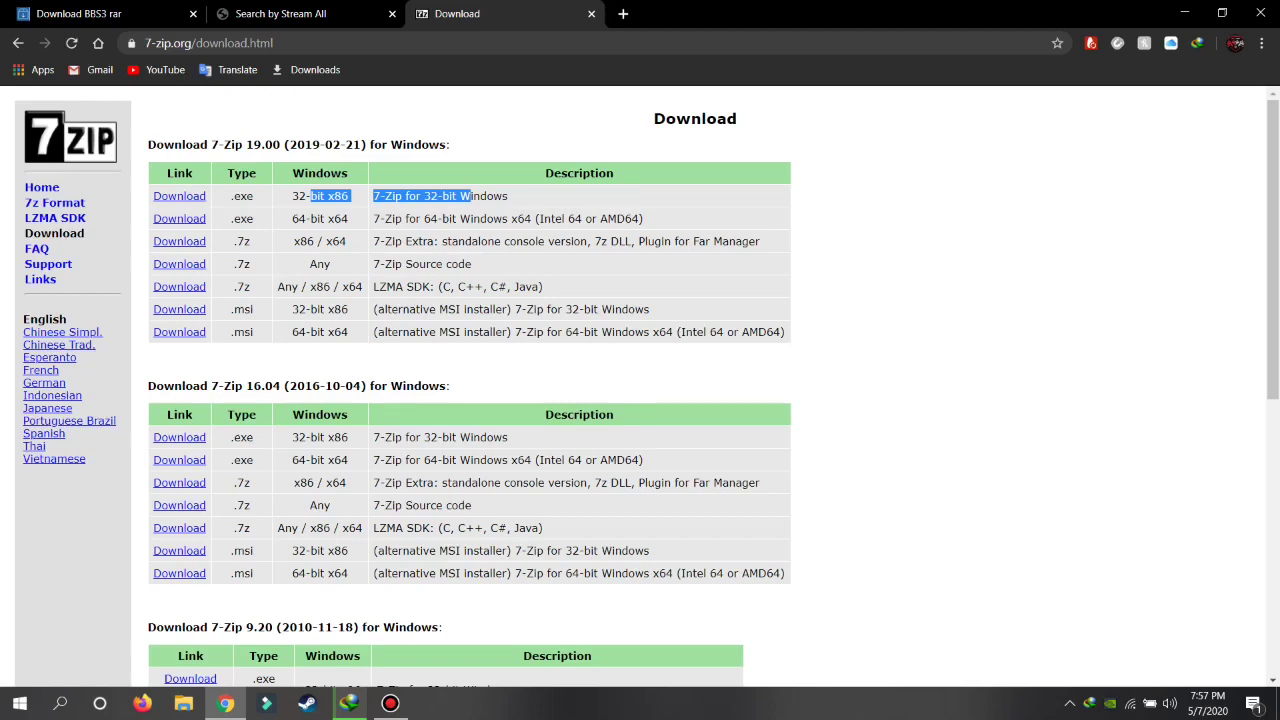
Minimize the browser and check the computer's system type in the properties of This PC.
{"action": "left_click", "coordinate": [1184, 13]}
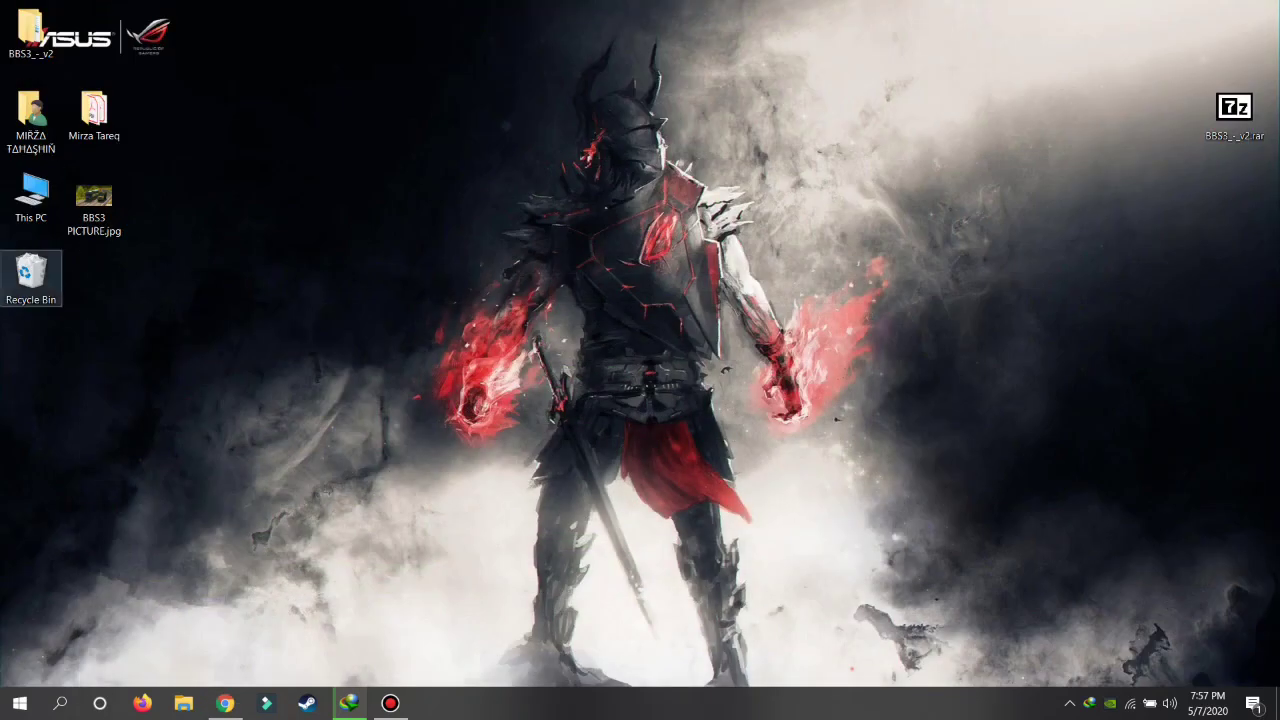
{"action": "left_click", "coordinate": [31, 198]}
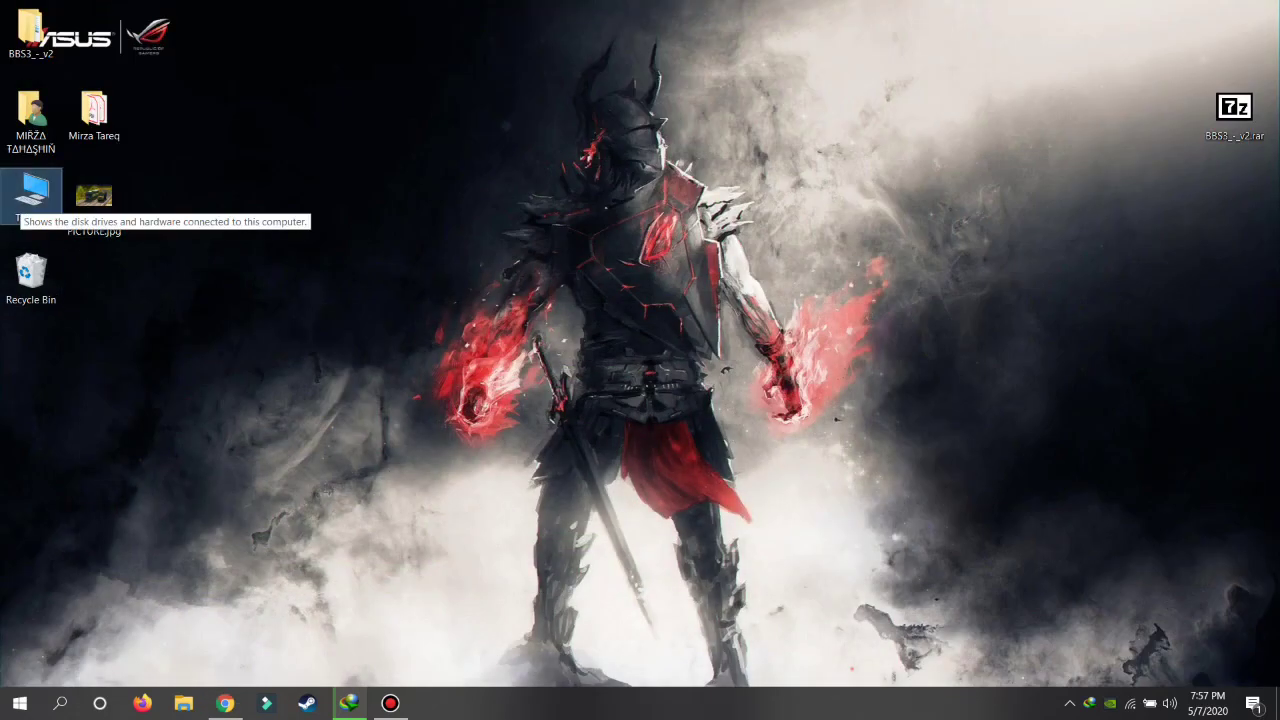
{"action": "right_click", "coordinate": [21, 203]}
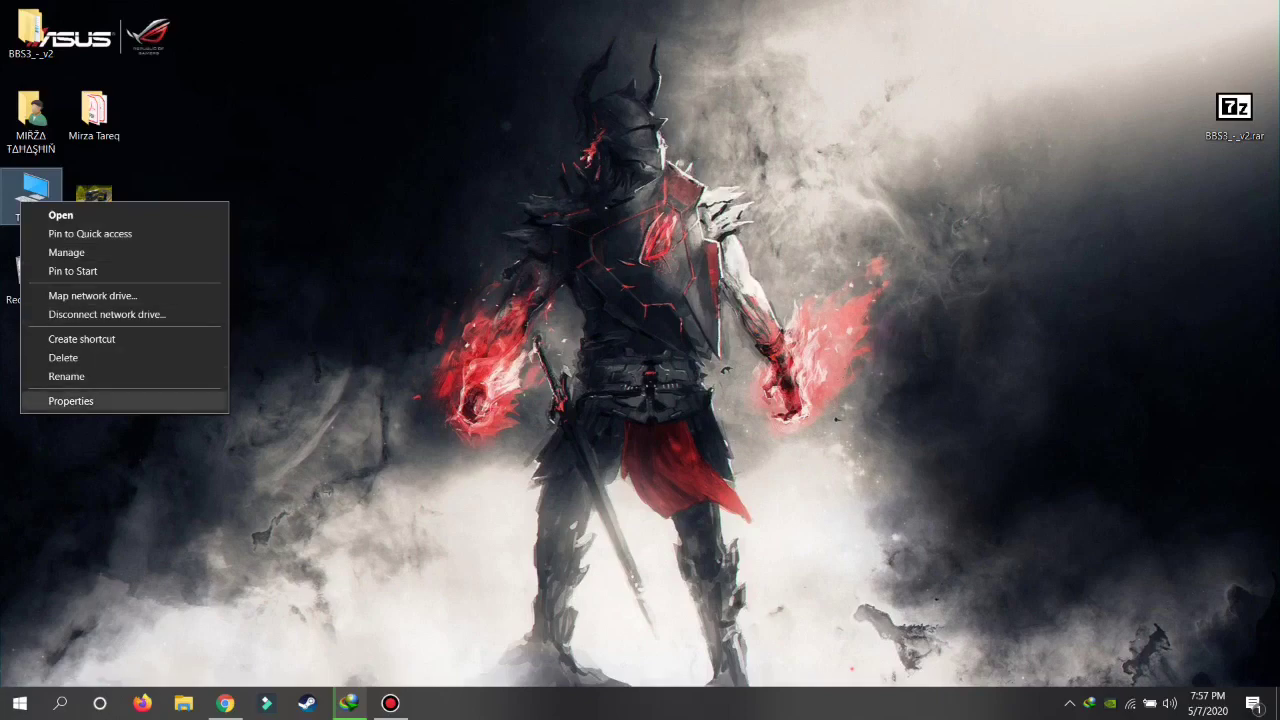
{"action": "left_click", "coordinate": [70, 400]}
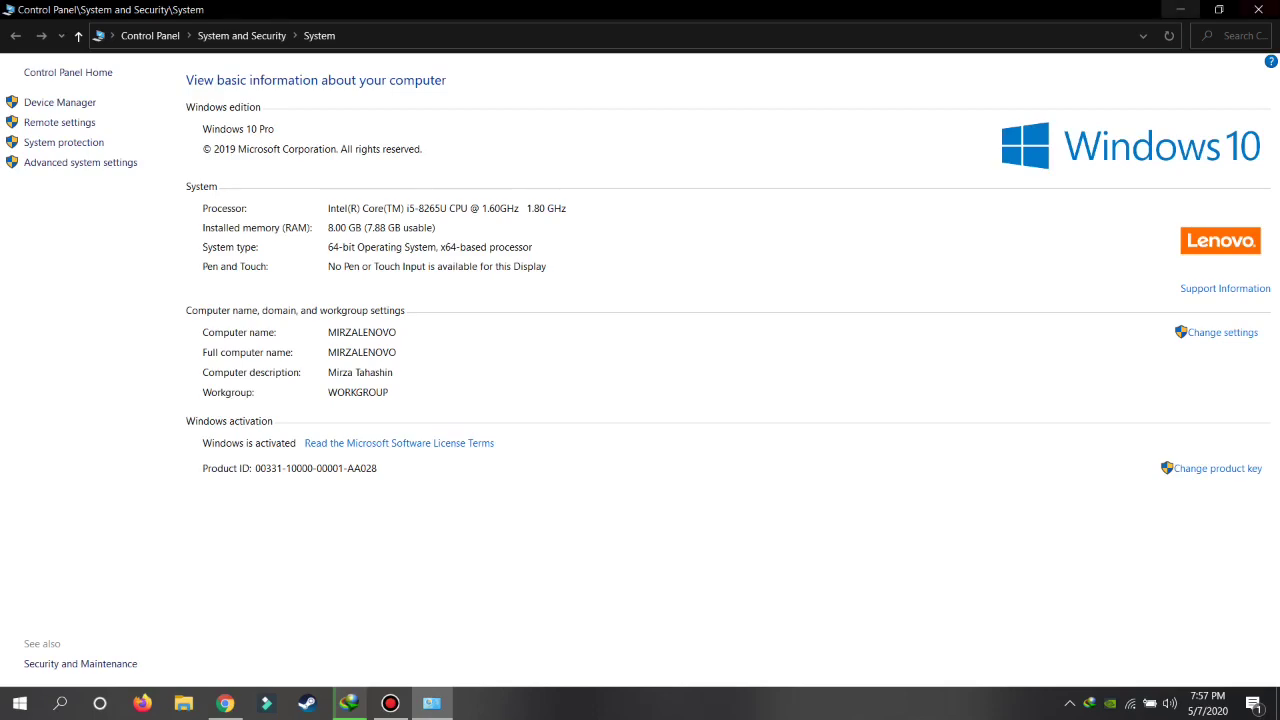
{"action": "left_click", "coordinate": [1258, 9]}
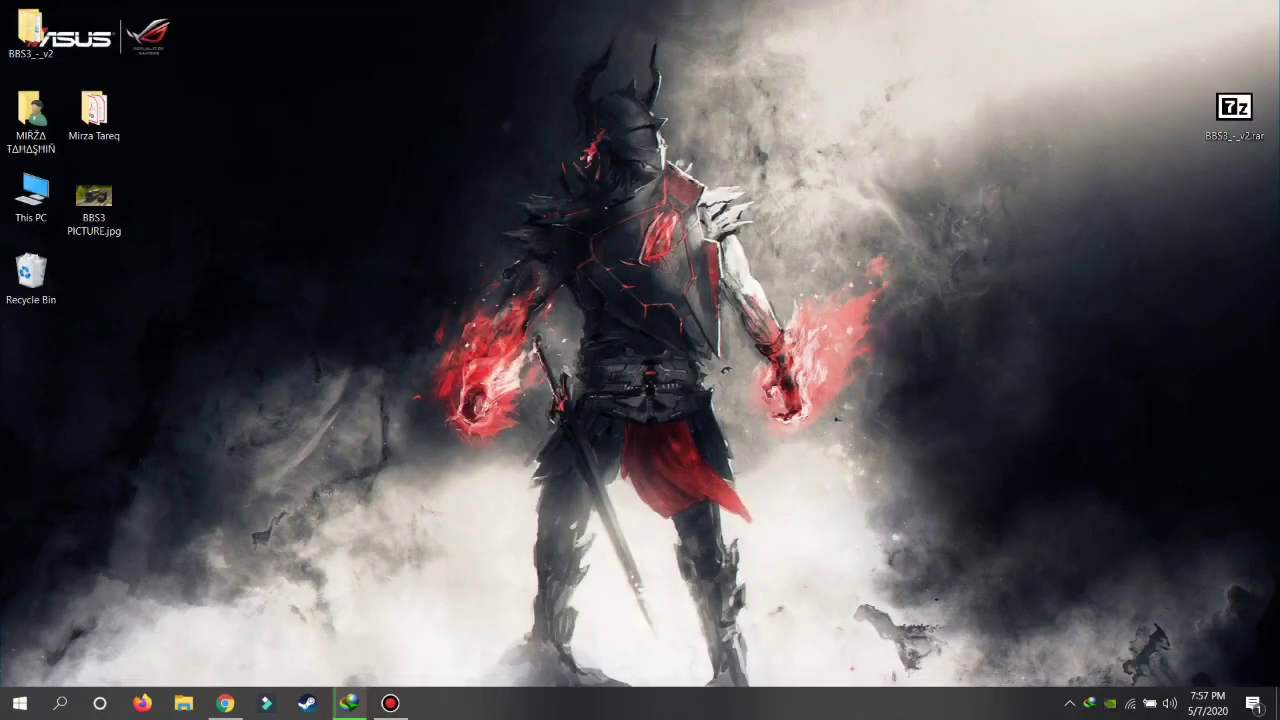
Move the BBS3_-_v2 desktop folder below BBS3 PICTURE.jpg and review the system properties of This PC again.
{"action": "left_click_drag", "start_coordinate": [30, 30], "coordinate": [94, 280]}
{"action": "left_click", "coordinate": [30, 198]}
{"action": "right_click", "coordinate": [40, 205]}
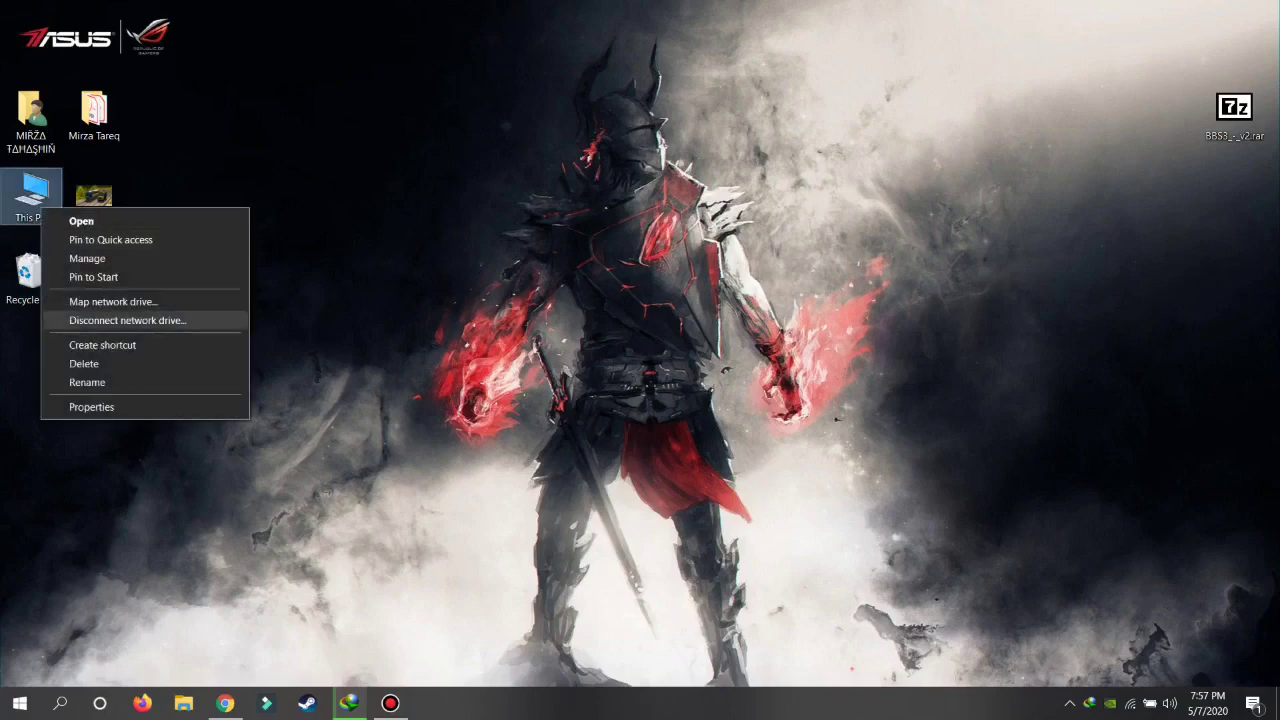
{"action": "left_click", "coordinate": [90, 406]}
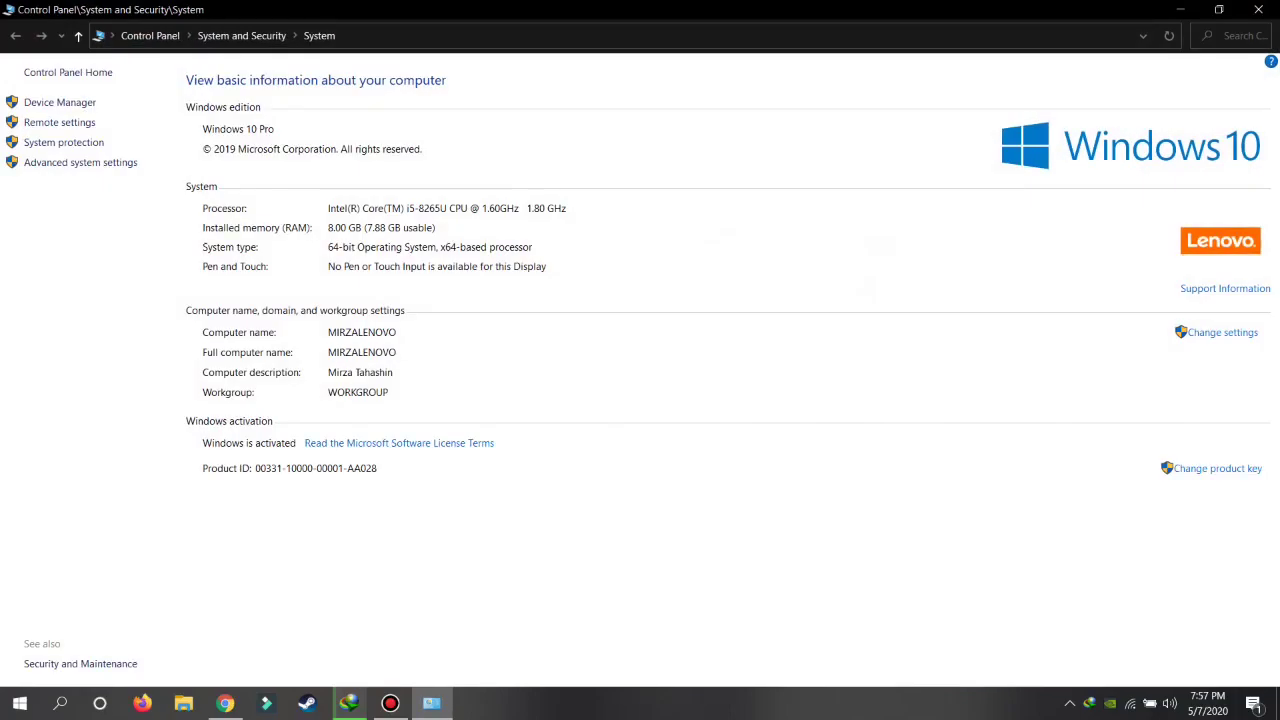
{"action": "left_click", "coordinate": [1258, 9]}
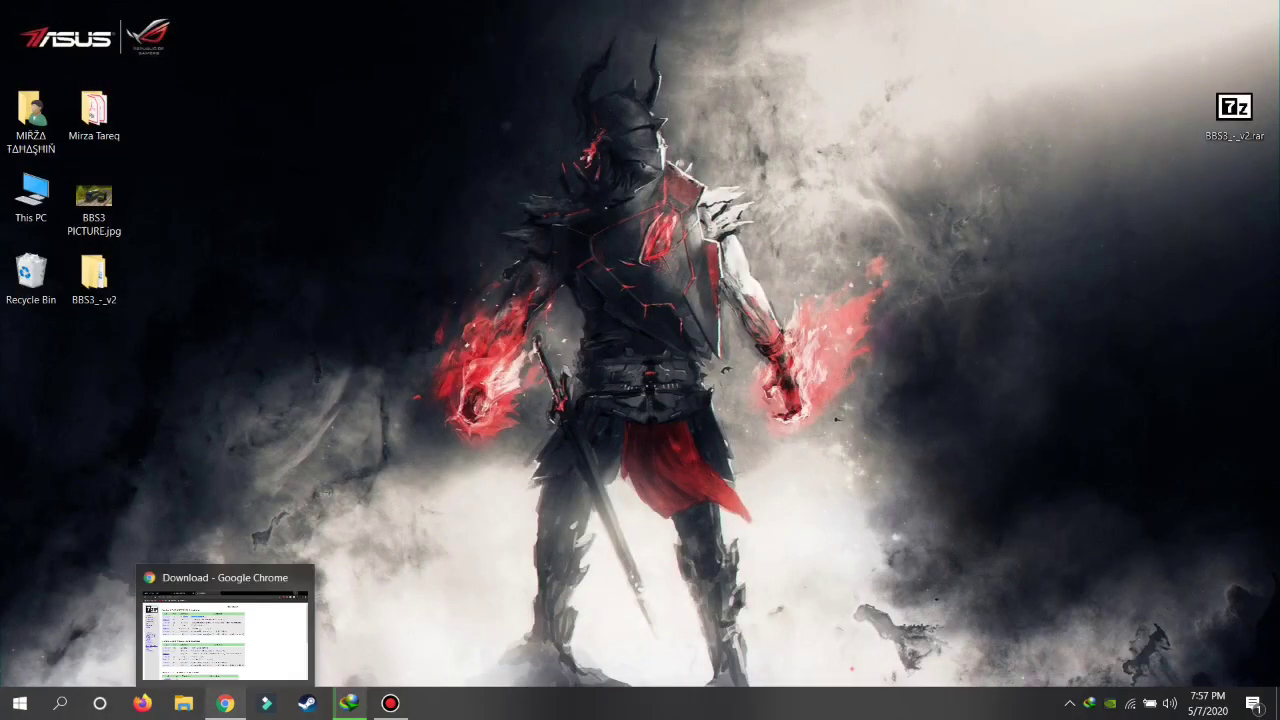
Return to the 7-Zip download page in Chrome and close the browser.
{"action": "left_click", "coordinate": [225, 703]}
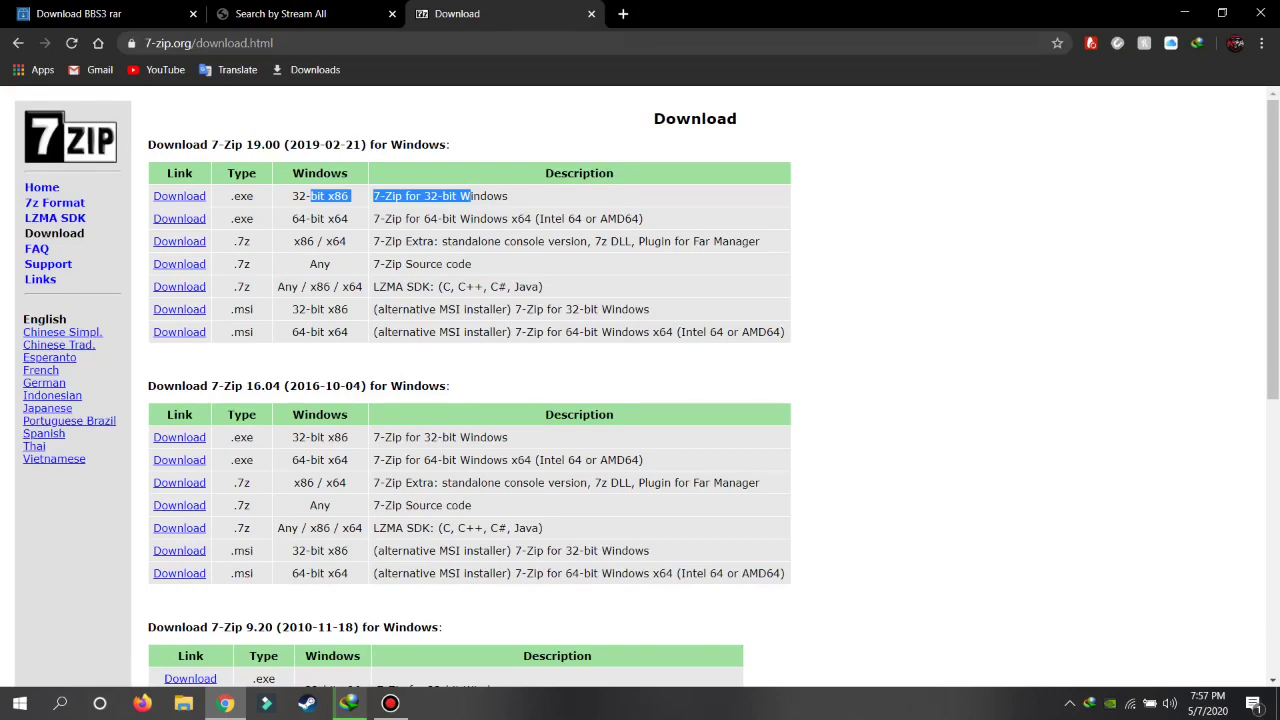
{"action": "left_click", "coordinate": [1260, 13]}
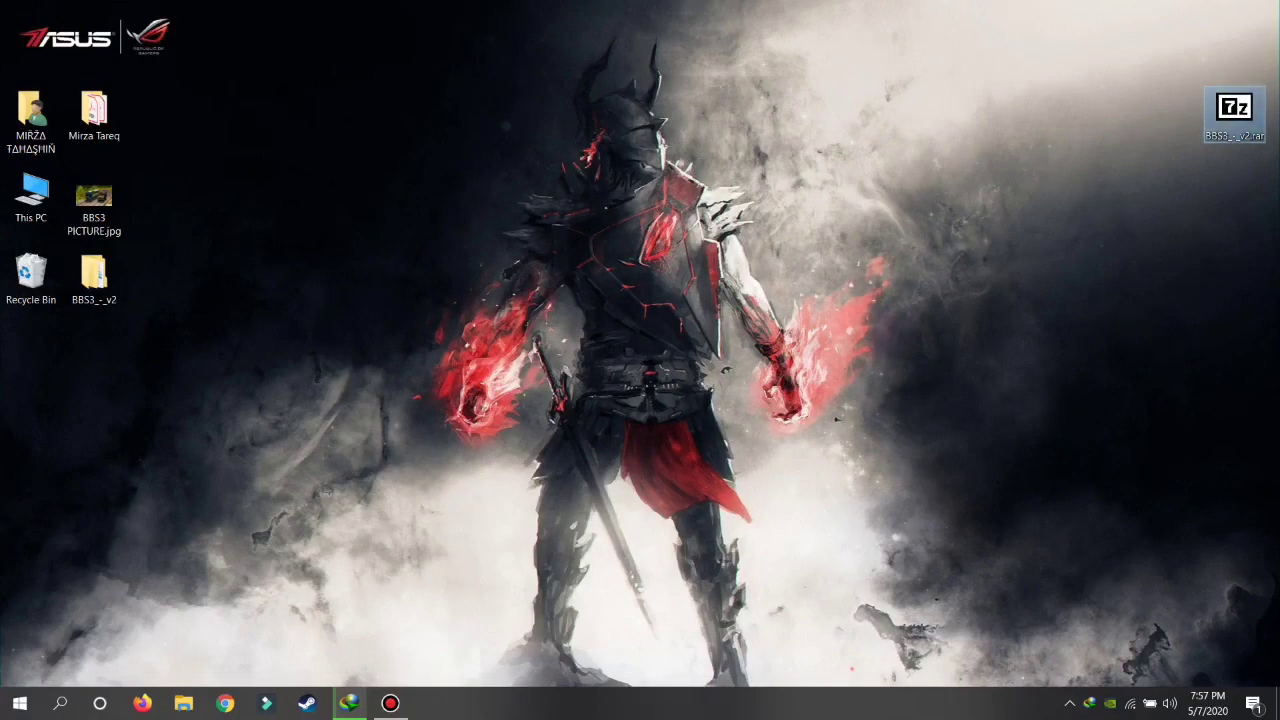
Extract BBS3_-_v2.rar on the desktop with 7-Zip into its own BBS3_-_v2 folder, replacing all existing files.
{"action": "mouse_move", "coordinate": [1234, 110]}
{"action": "left_mouse_down"}
{"action": "mouse_move", "coordinate": [1222, 133]}
{"action": "mouse_move", "coordinate": [1234, 115]}
{"action": "left_mouse_up"}
{"action": "right_click", "coordinate": [1234, 125]}
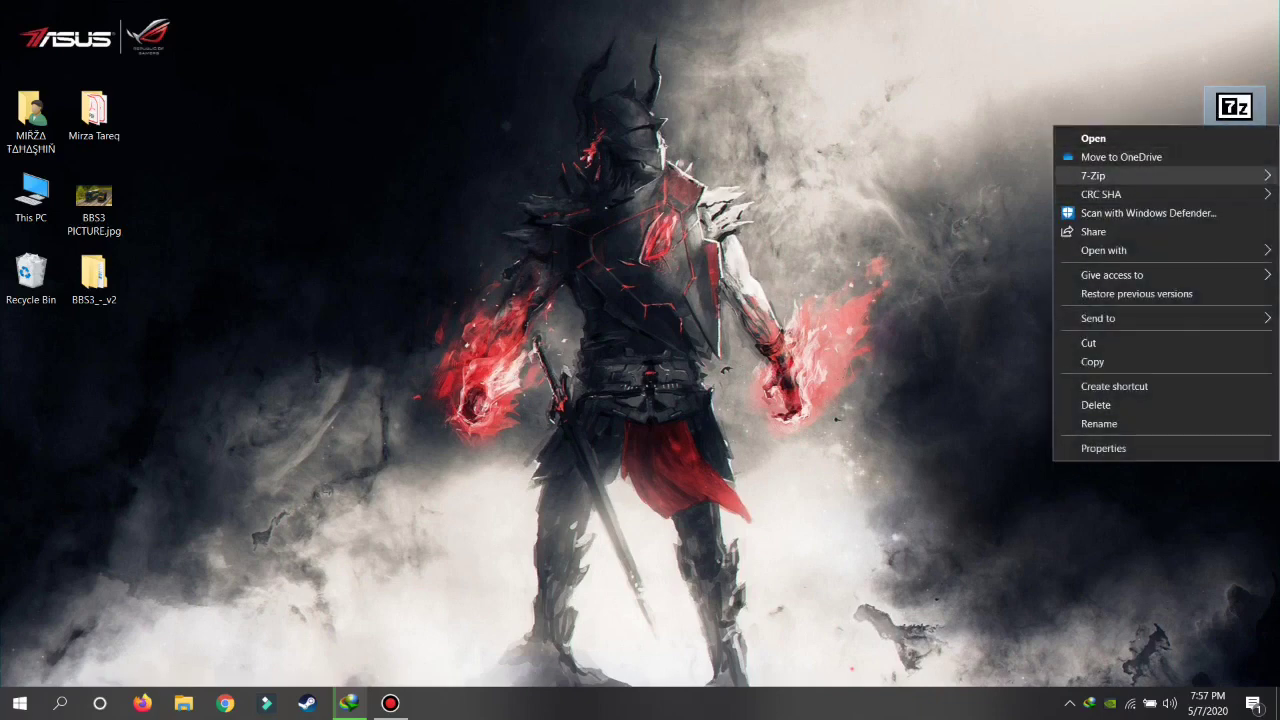
{"action": "mouse_move", "coordinate": [1093, 175]}
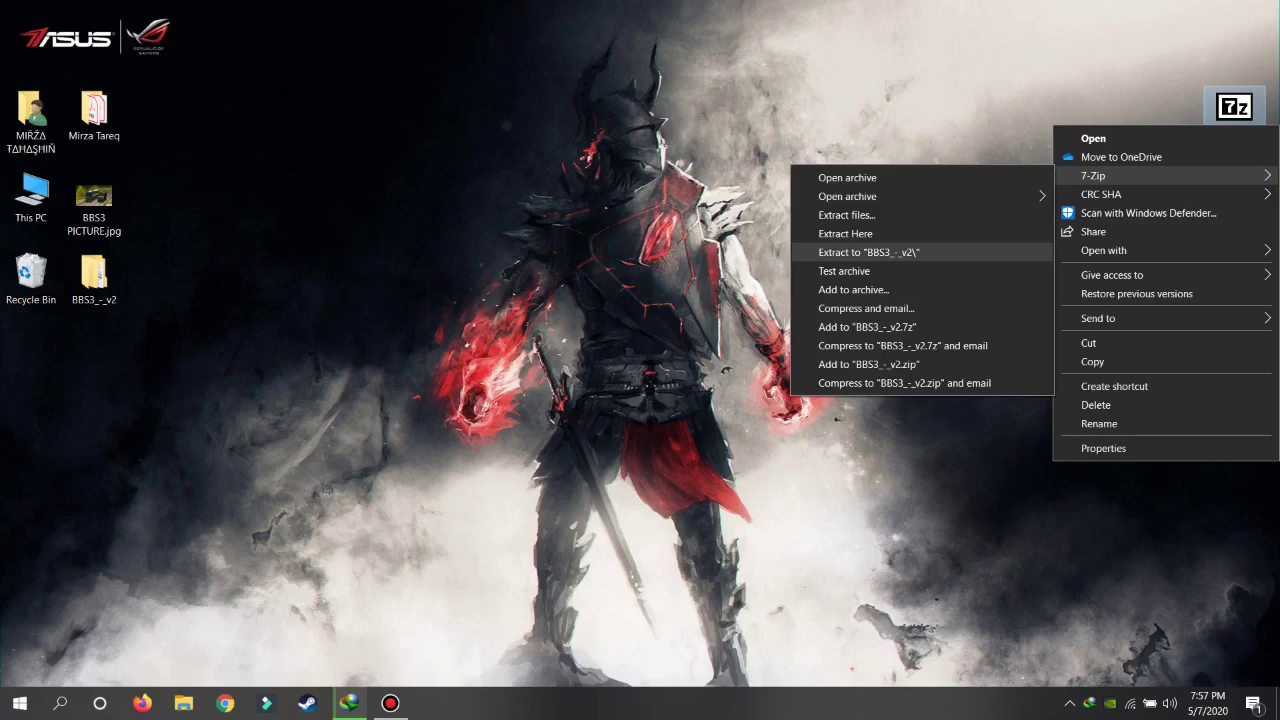
{"action": "left_click", "coordinate": [868, 252]}
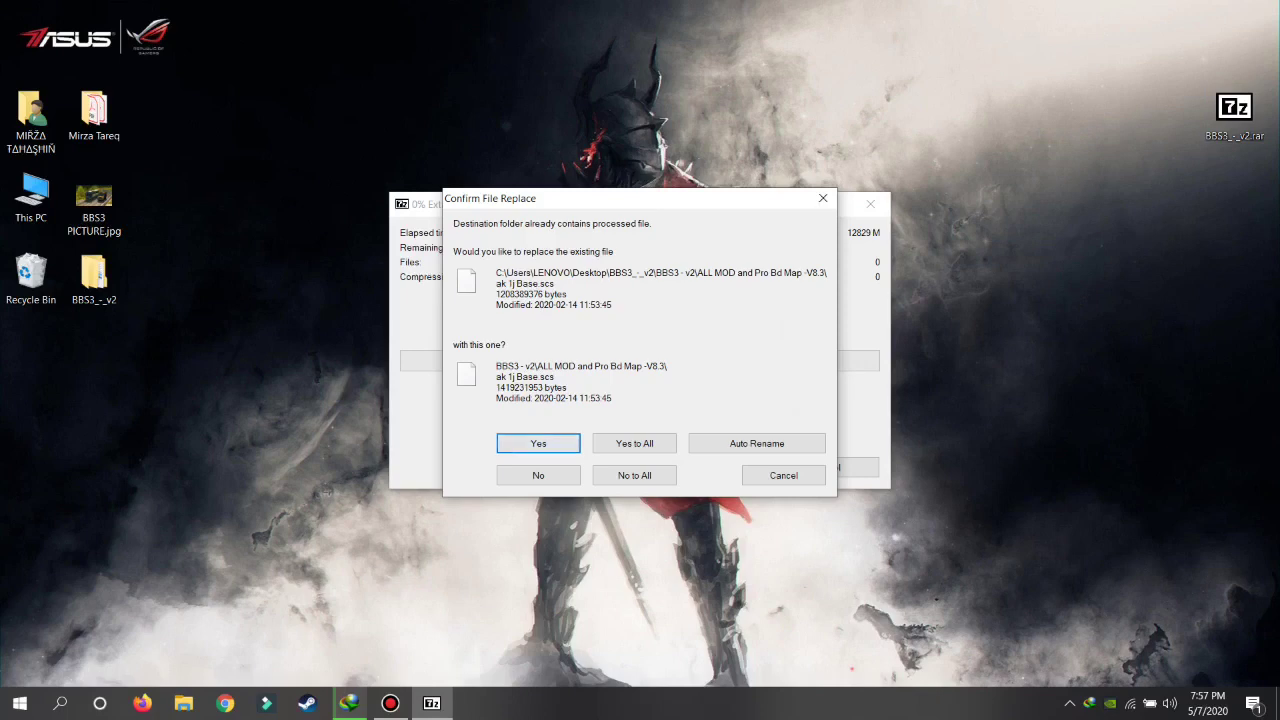
{"action": "key", "text": "Tab"}
{"action": "key", "text": "Return"}
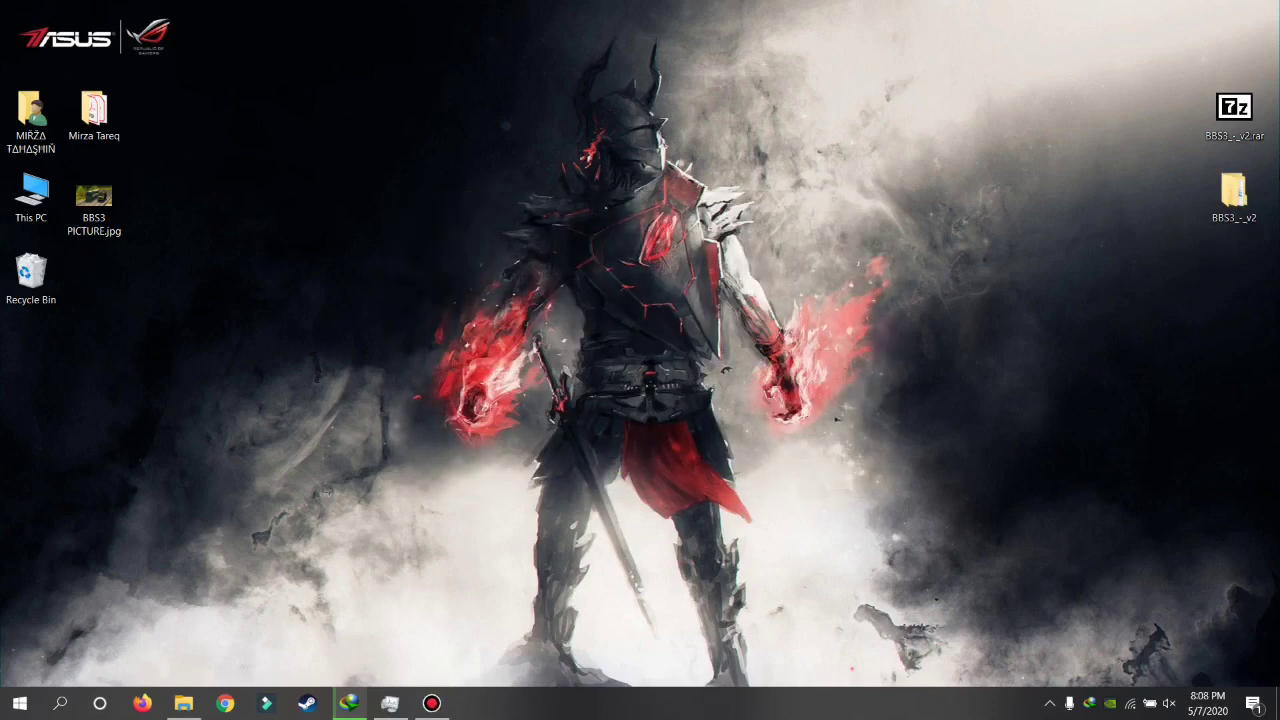
Open the extracted BBS3_-_v2 folder on the desktop.
{"action": "left_click", "coordinate": [1246, 183]}
{"action": "double_click", "coordinate": [1246, 183]}
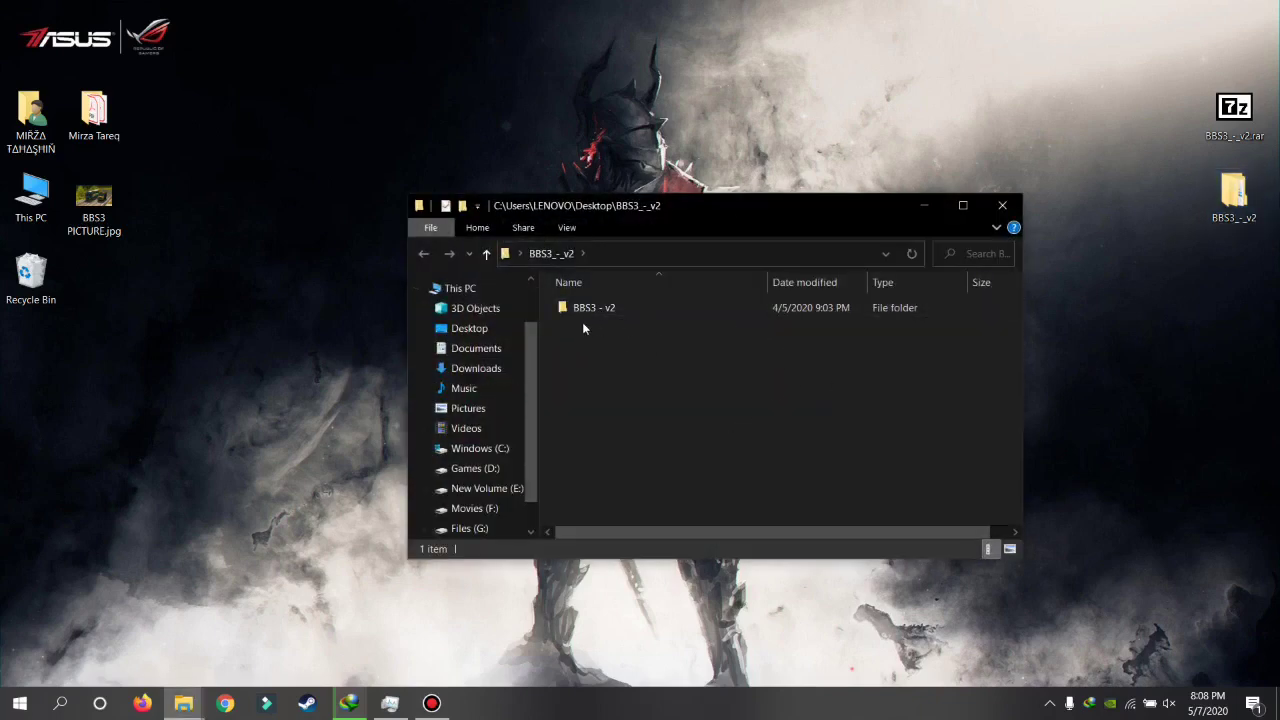
Run setup.exe from the Main Game - 1.36.2.2 folder inside BBS3 - v2.
{"action": "double_click", "coordinate": [632, 308]}
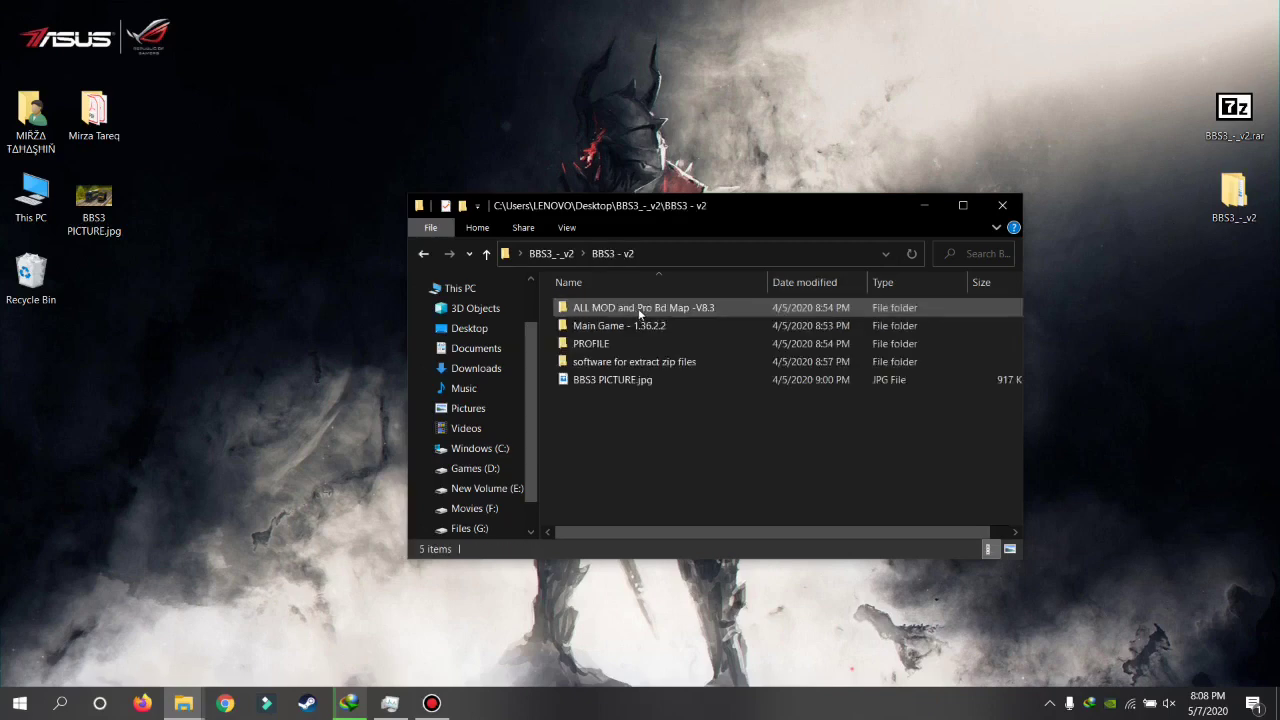
{"action": "double_click", "coordinate": [610, 325]}
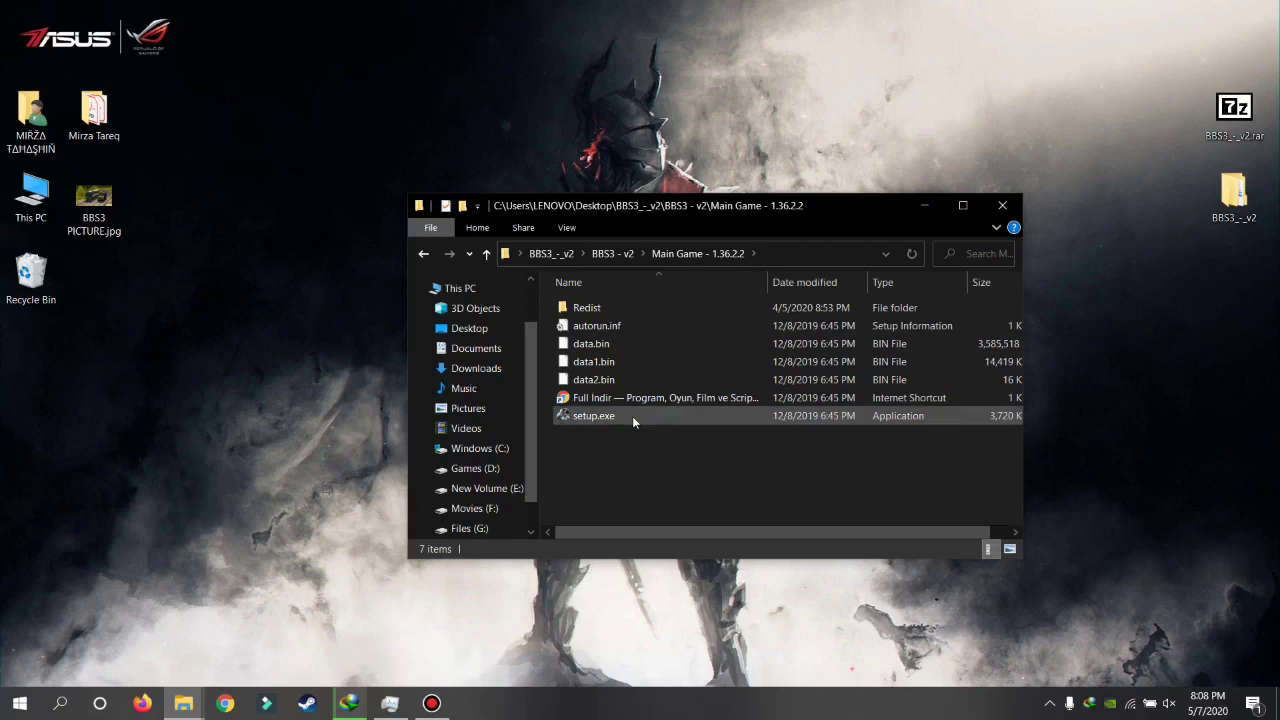
{"action": "left_click", "coordinate": [716, 413]}
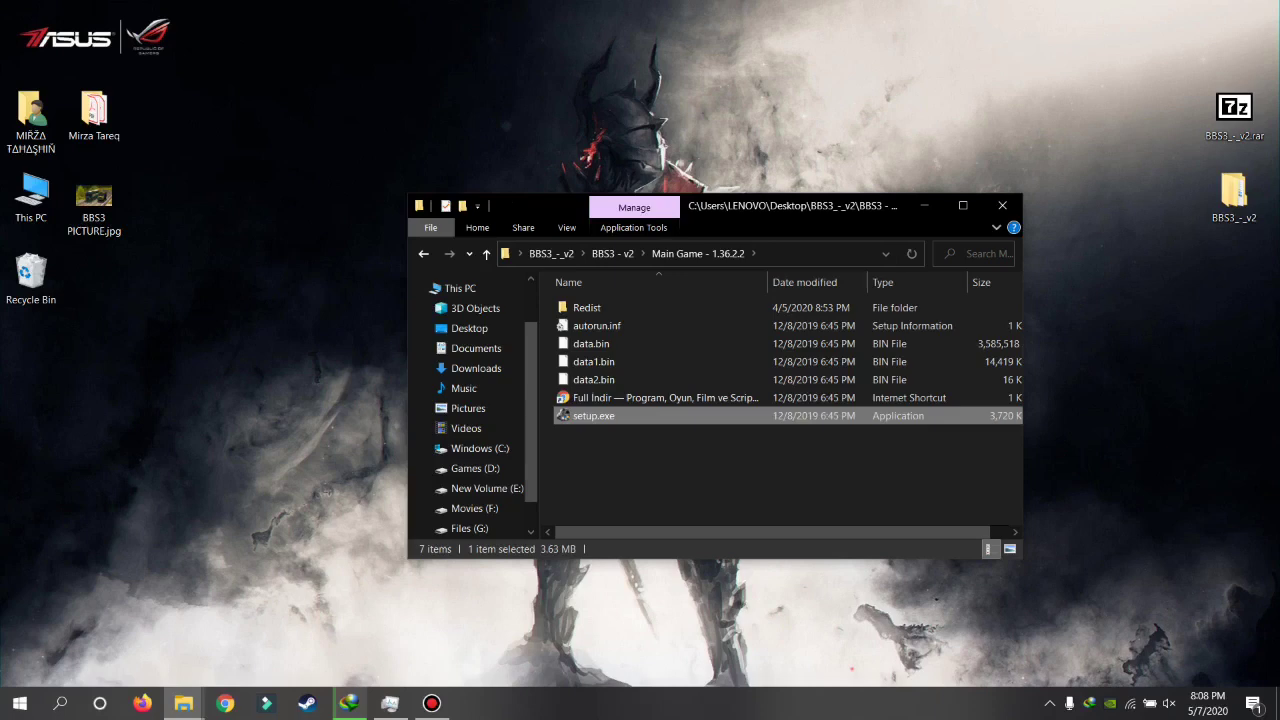
{"action": "key", "text": "Return"}
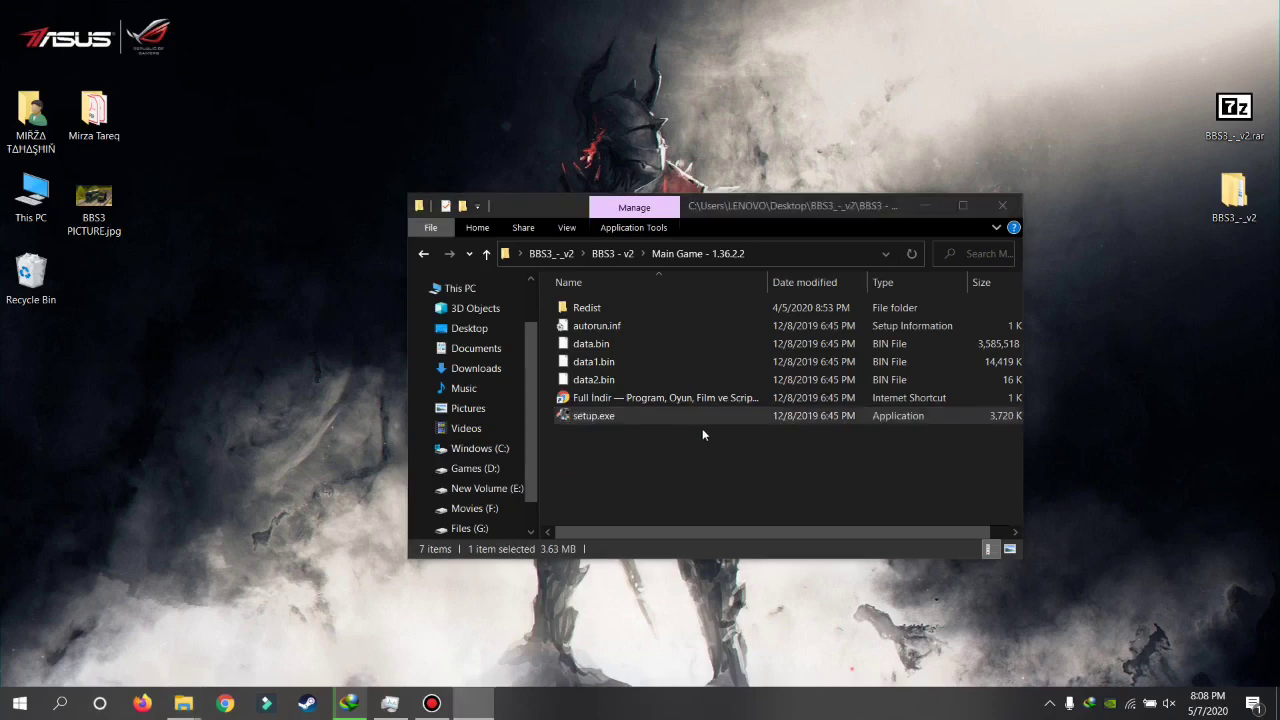
Choose English as the setup language and start the Euro Truck Simulator 2 setup wizard.
{"action": "left_click", "coordinate": [572, 357]}
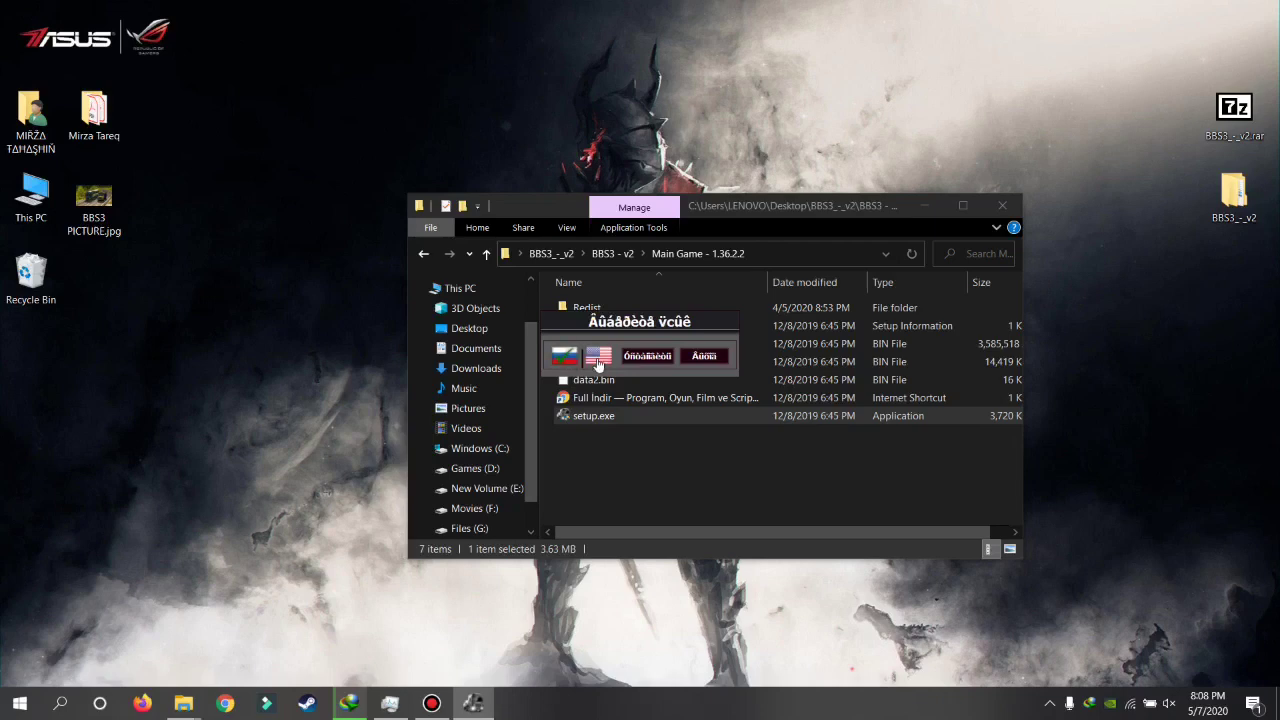
{"action": "left_click", "coordinate": [595, 358]}
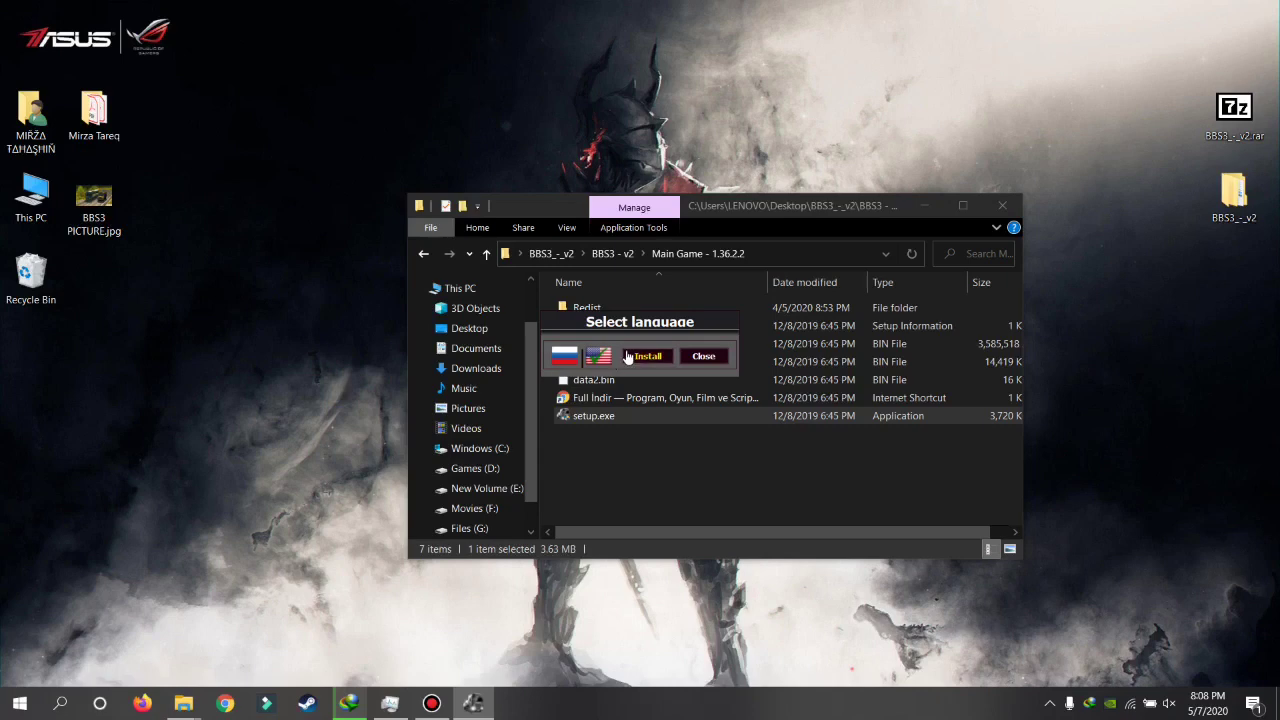
{"action": "left_click", "coordinate": [630, 358]}
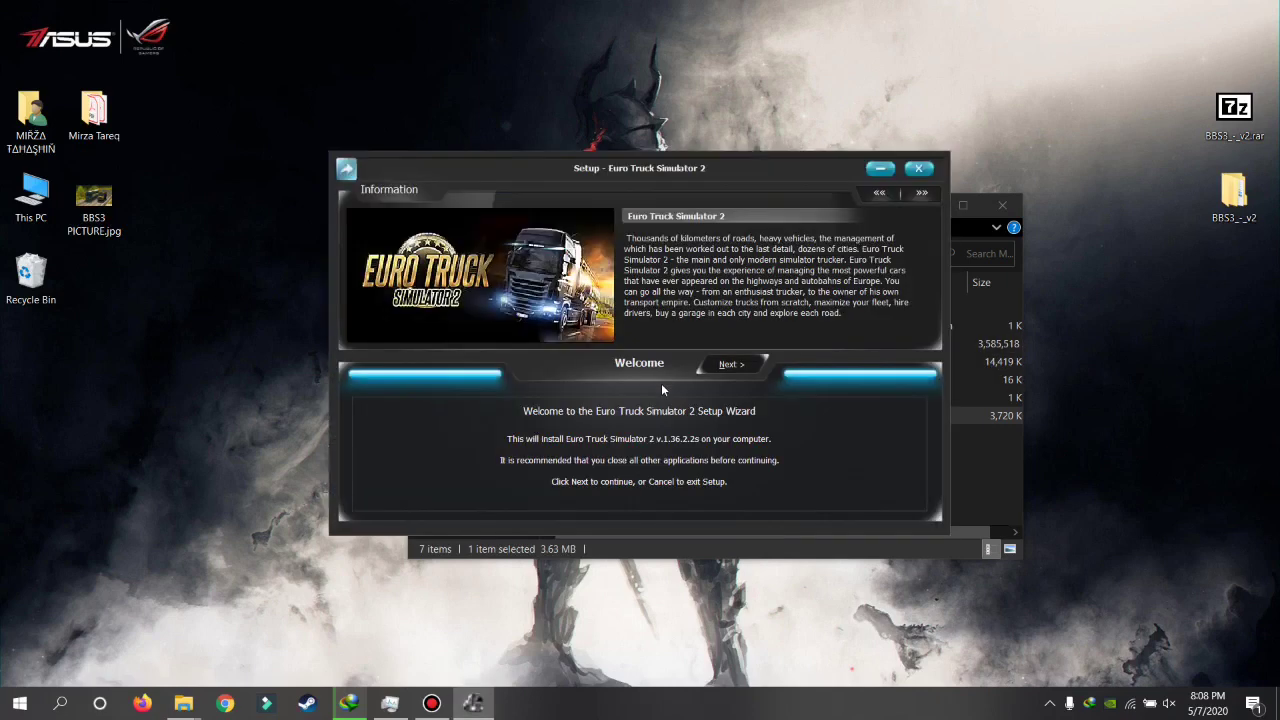
Keep D:\Games\Euro Truck Simulator 2 as the installation directory and enter BB in the Start menu folder name.
{"action": "left_click", "coordinate": [728, 366]}
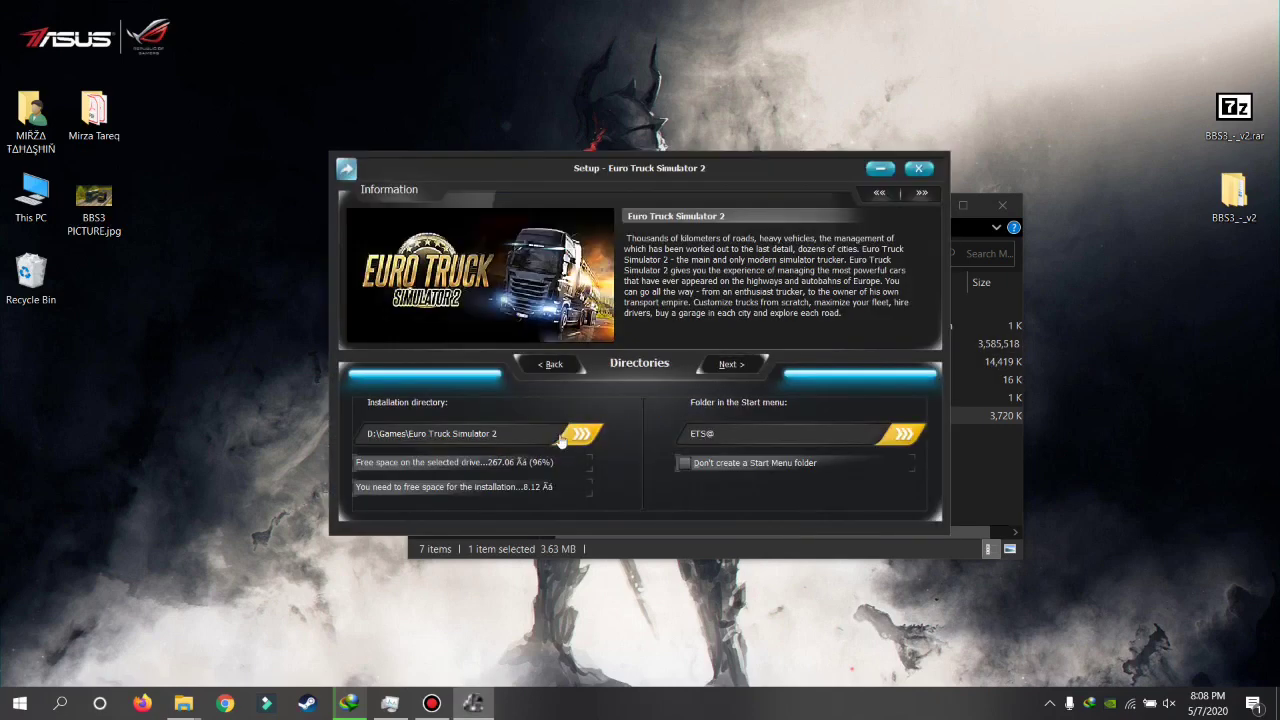
{"action": "left_click", "coordinate": [596, 432]}
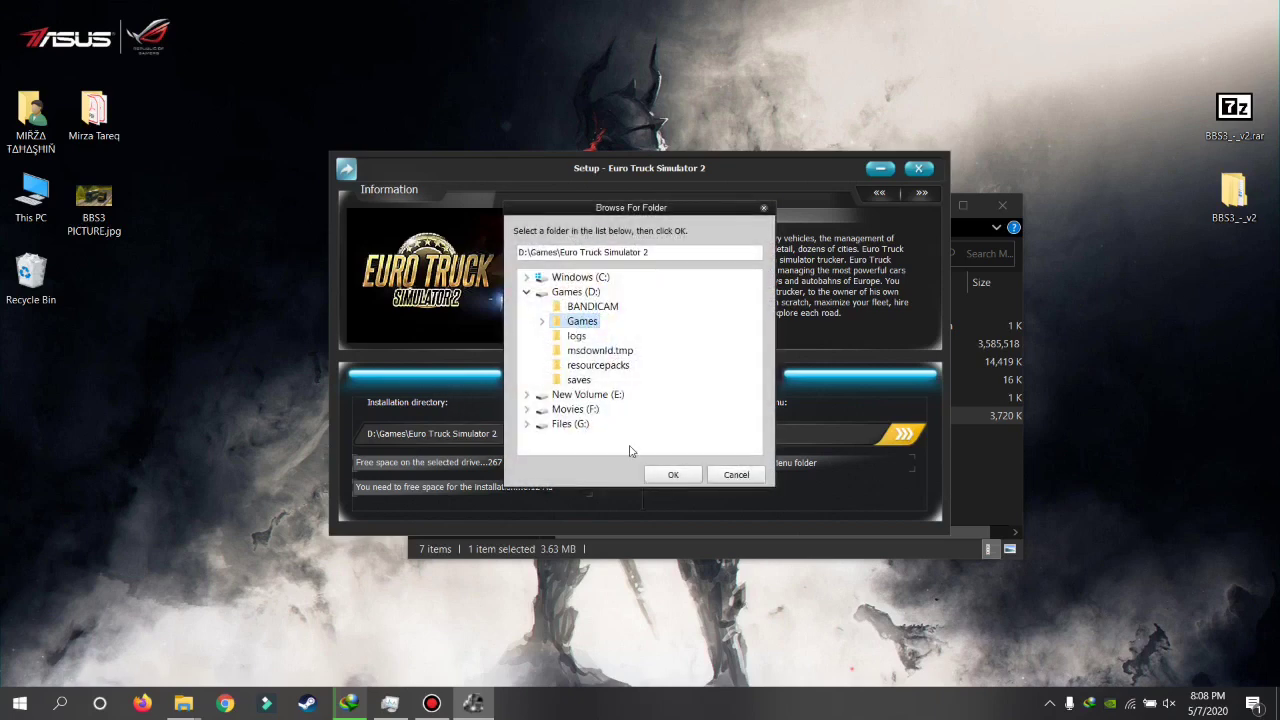
{"action": "left_click", "coordinate": [673, 474]}
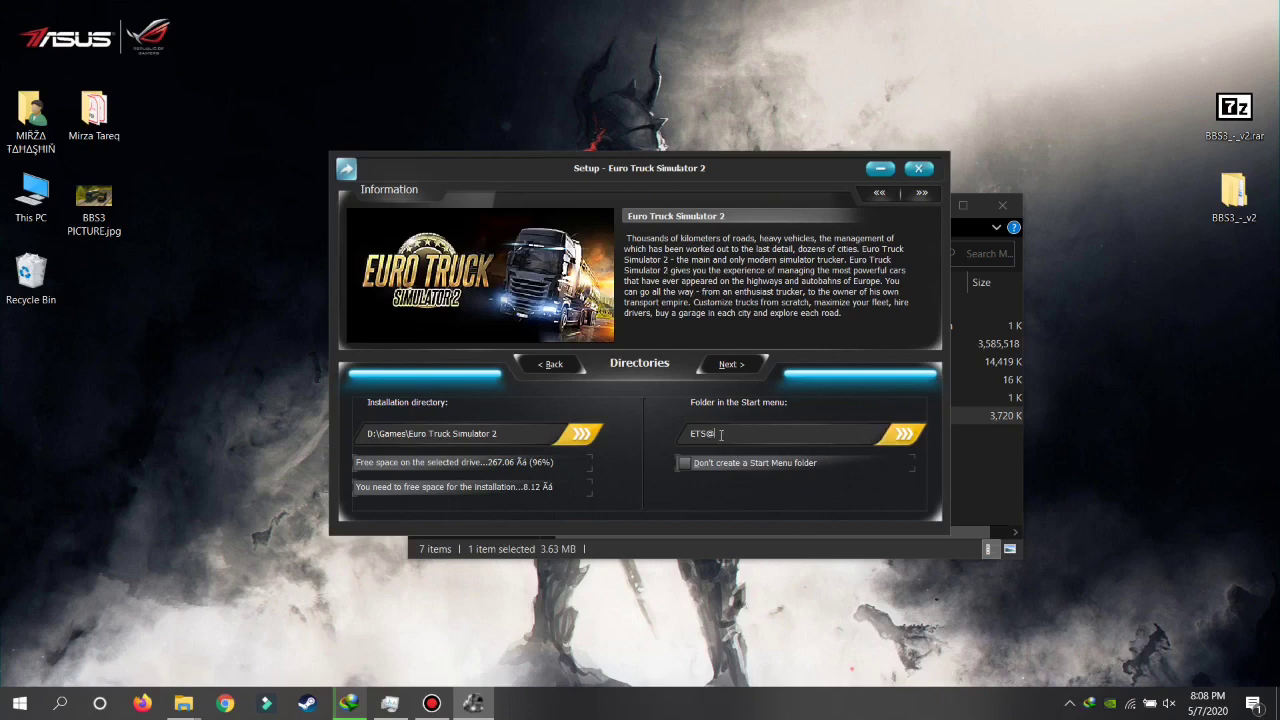
{"action": "key", "text": "BackSpace"}
{"action": "key", "text": "BackSpace"}
{"action": "key", "text": "BackSpace"}
{"action": "type", "text": "BB"}
{"action": "left_click", "coordinate": [756, 366]}
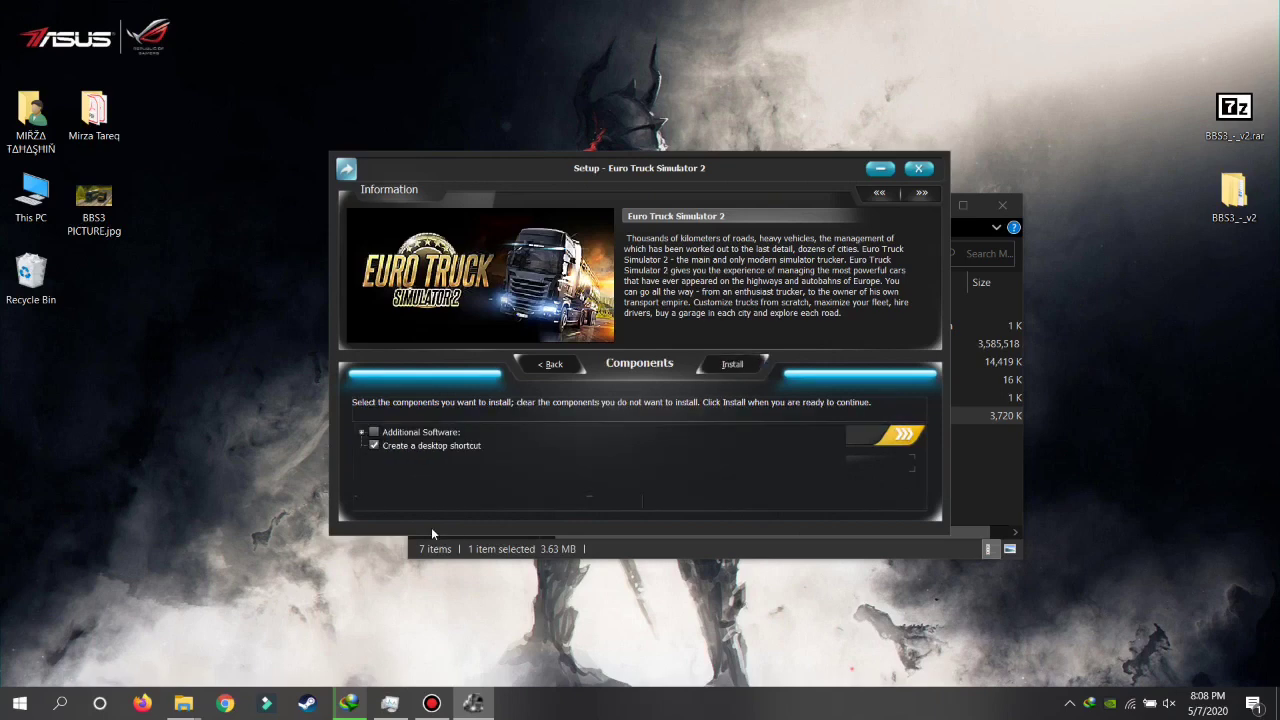
Include Additional Software alongside the desktop shortcut and start installing Euro Truck Simulator 2.
{"action": "left_click", "coordinate": [375, 432]}
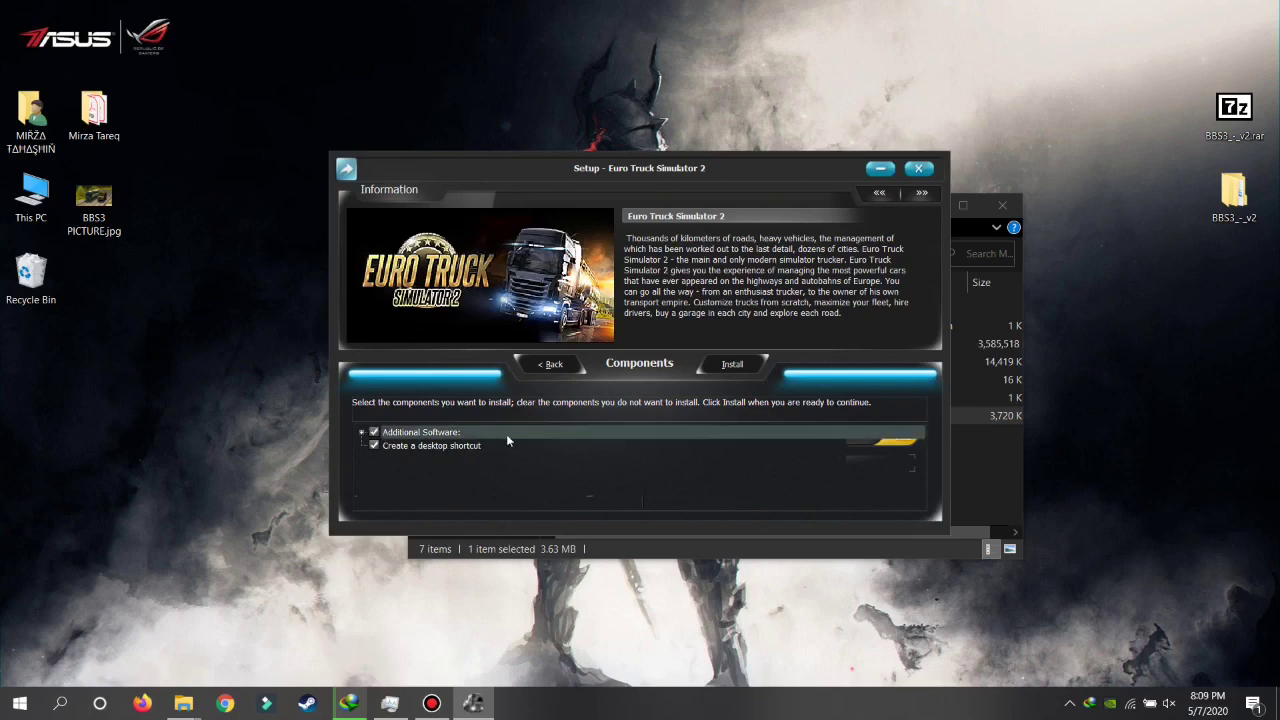
{"action": "left_click", "coordinate": [733, 365]}
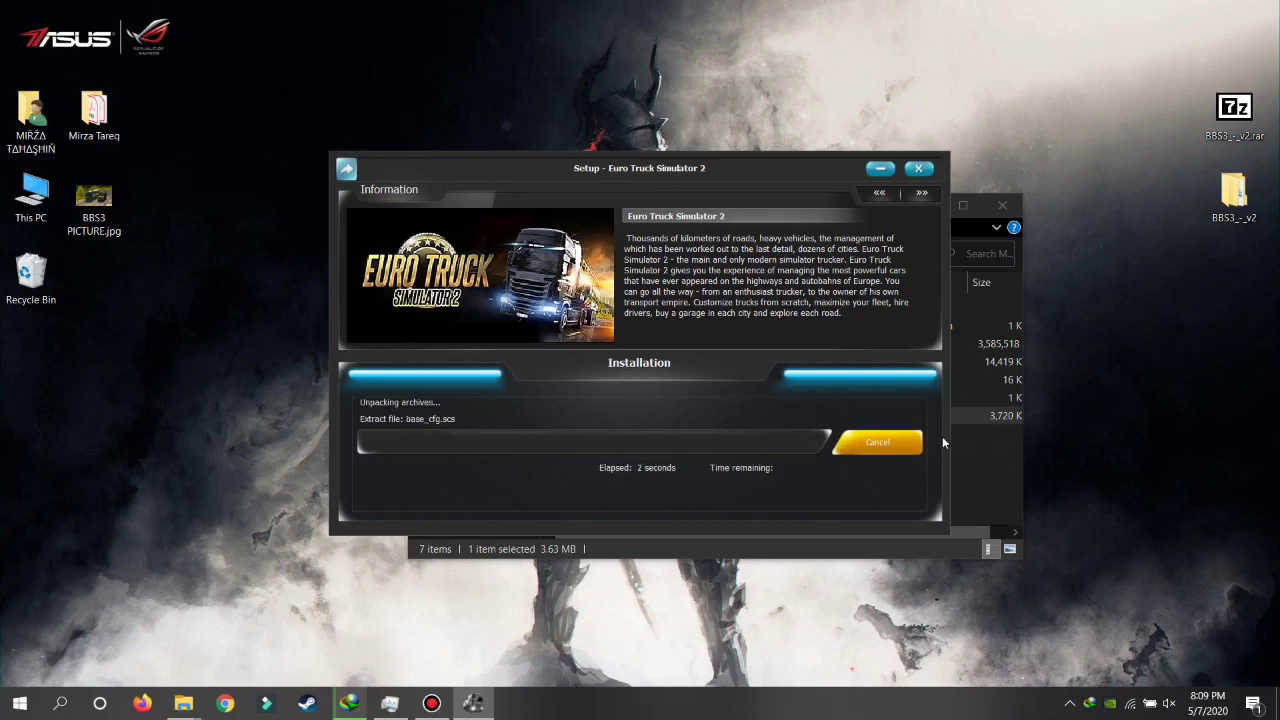
Minimize the Main Game folder window and shift the setup window slightly on the desktop.
{"action": "left_click", "coordinate": [982, 228]}
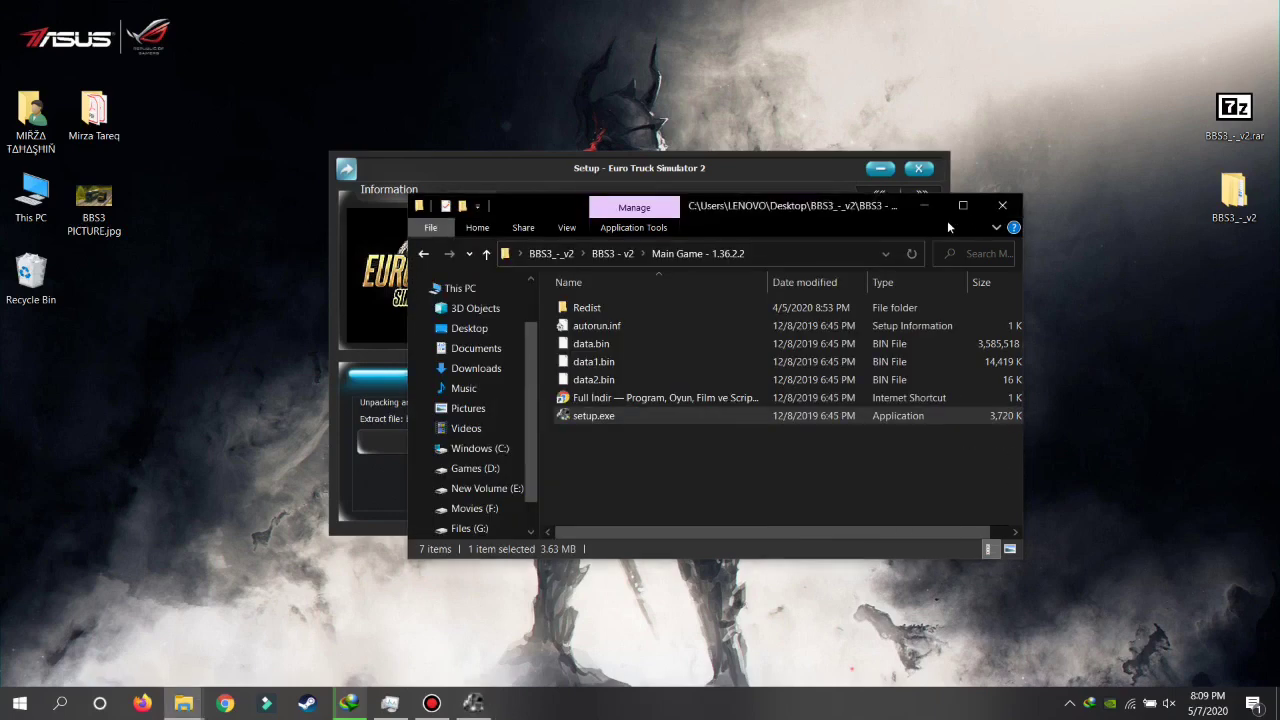
{"action": "left_click", "coordinate": [918, 208]}
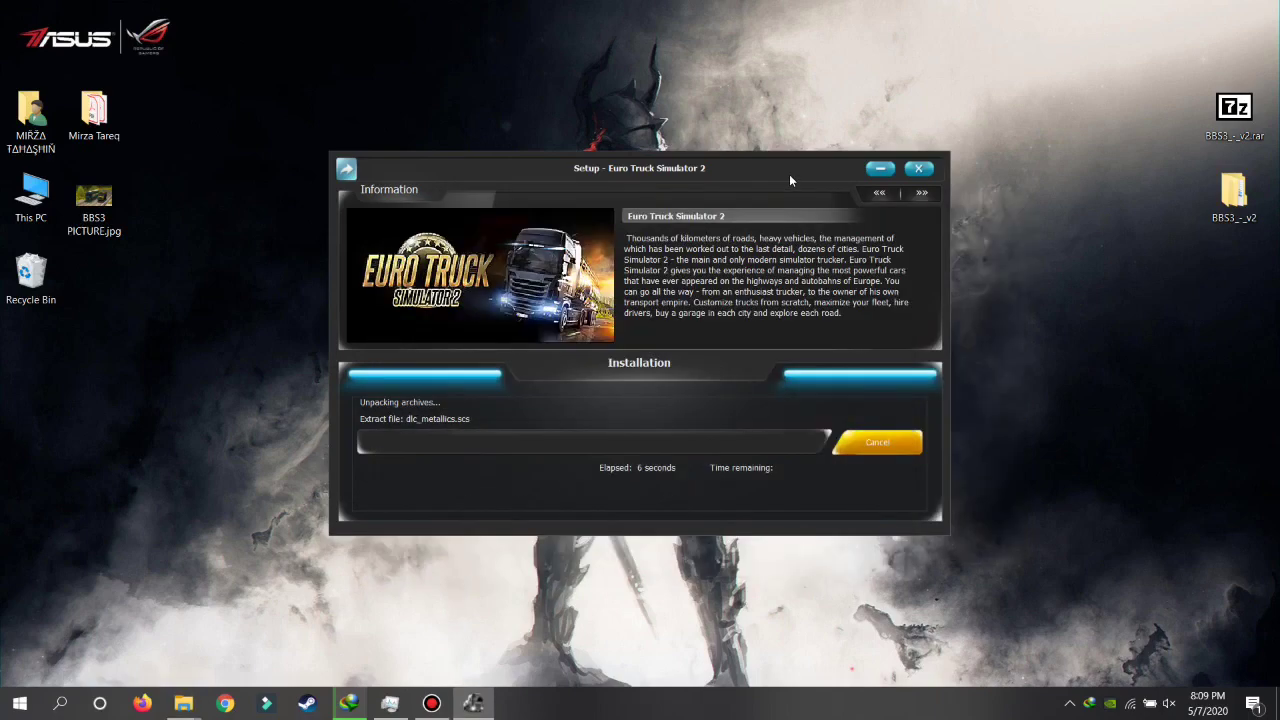
{"action": "mouse_move", "coordinate": [787, 170]}
{"action": "left_mouse_down"}
{"action": "mouse_move", "coordinate": [795, 179]}
{"action": "mouse_move", "coordinate": [790, 166]}
{"action": "left_mouse_up"}
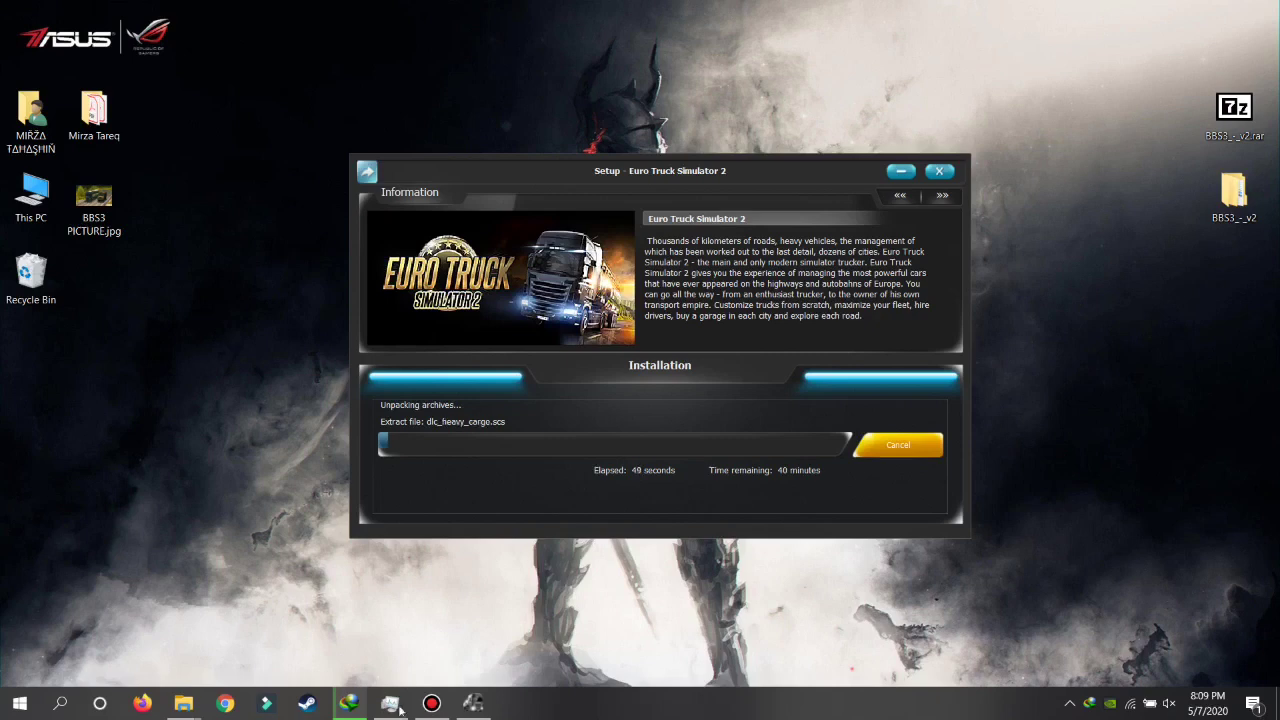
{"action": "mouse_move", "coordinate": [473, 703]}
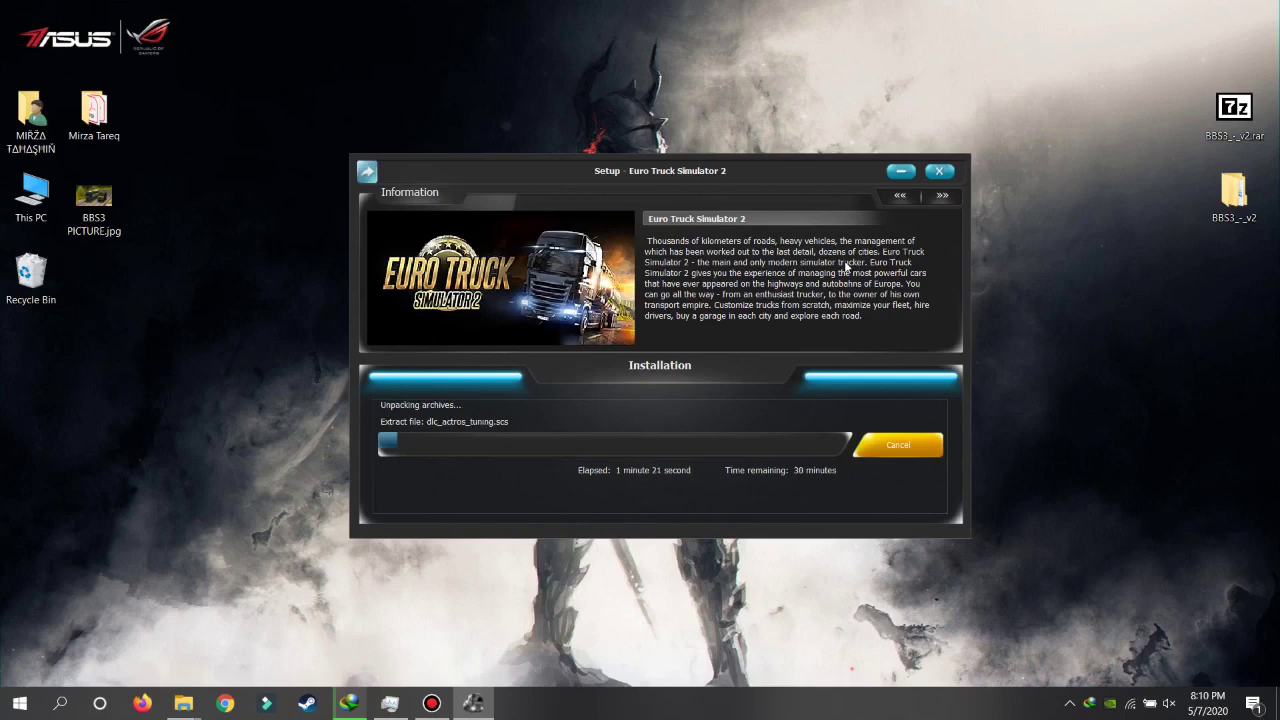
{"action": "key", "text": "XF86AudioMicMute"}
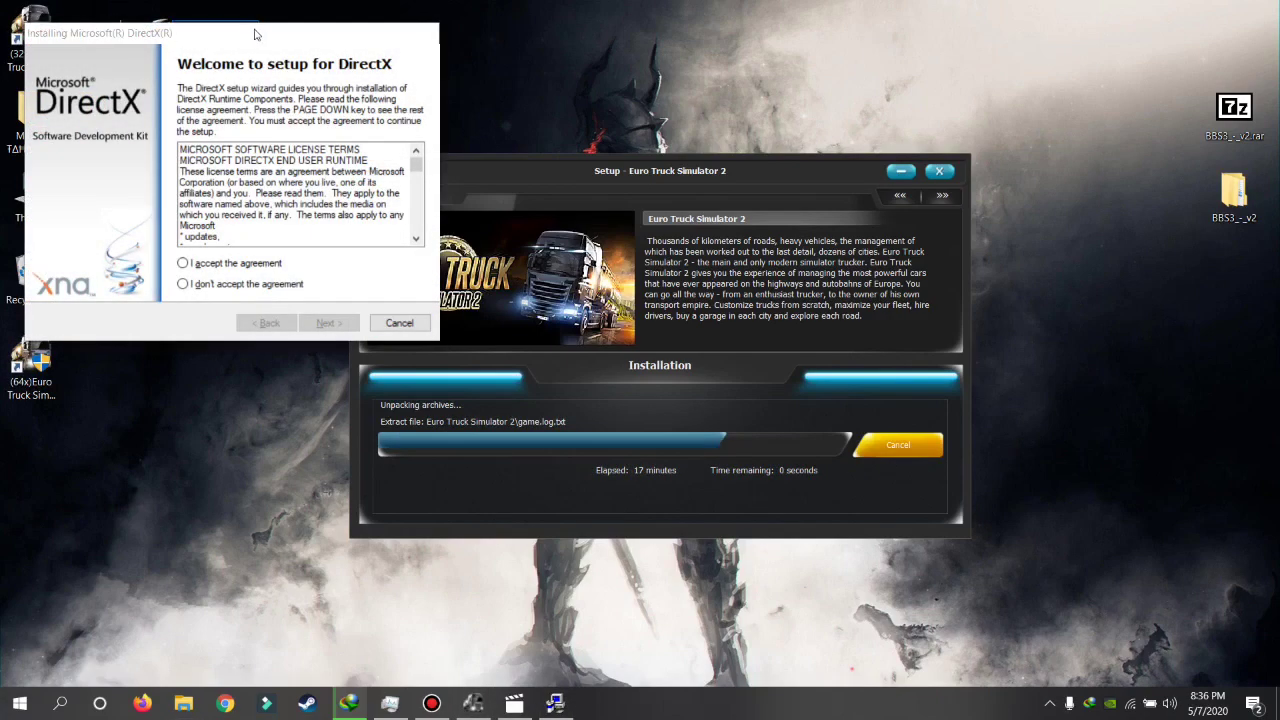
Move the DirectX setup window aside, accept its license agreement and complete the DirectX setup.
{"action": "left_click_drag", "start_coordinate": [254, 35], "coordinate": [369, 37]}
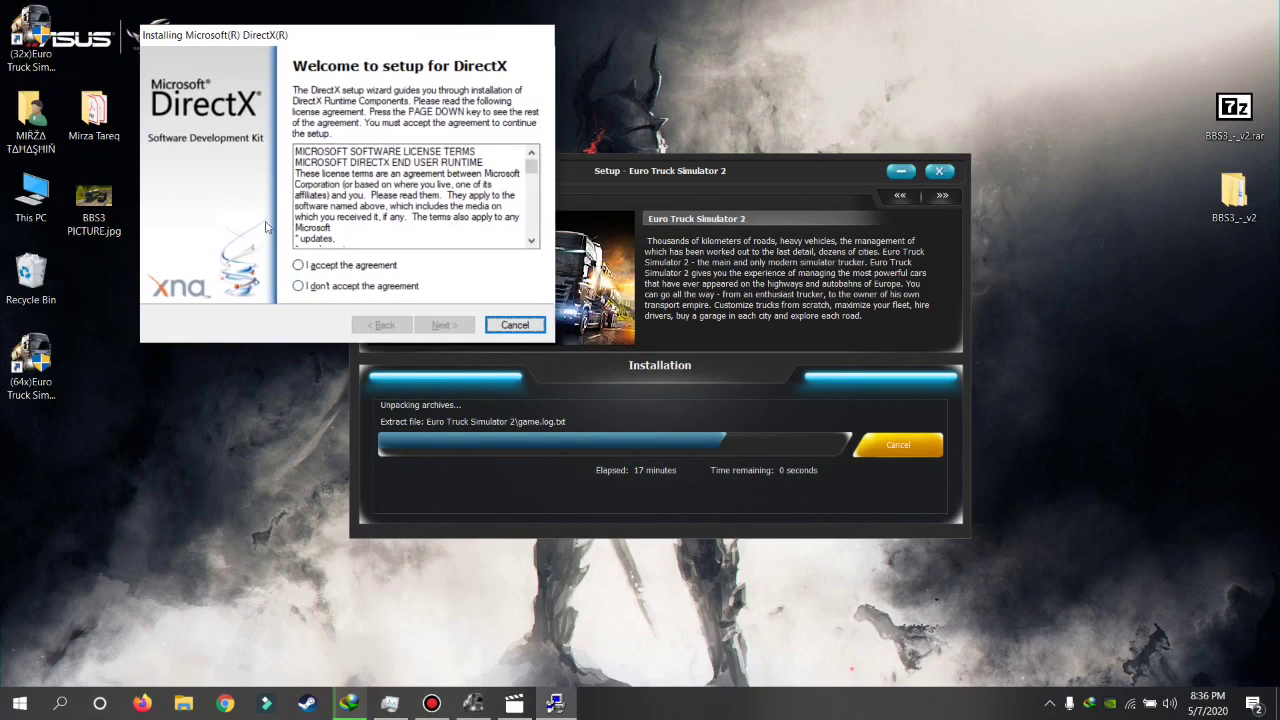
{"action": "left_click", "coordinate": [340, 266]}
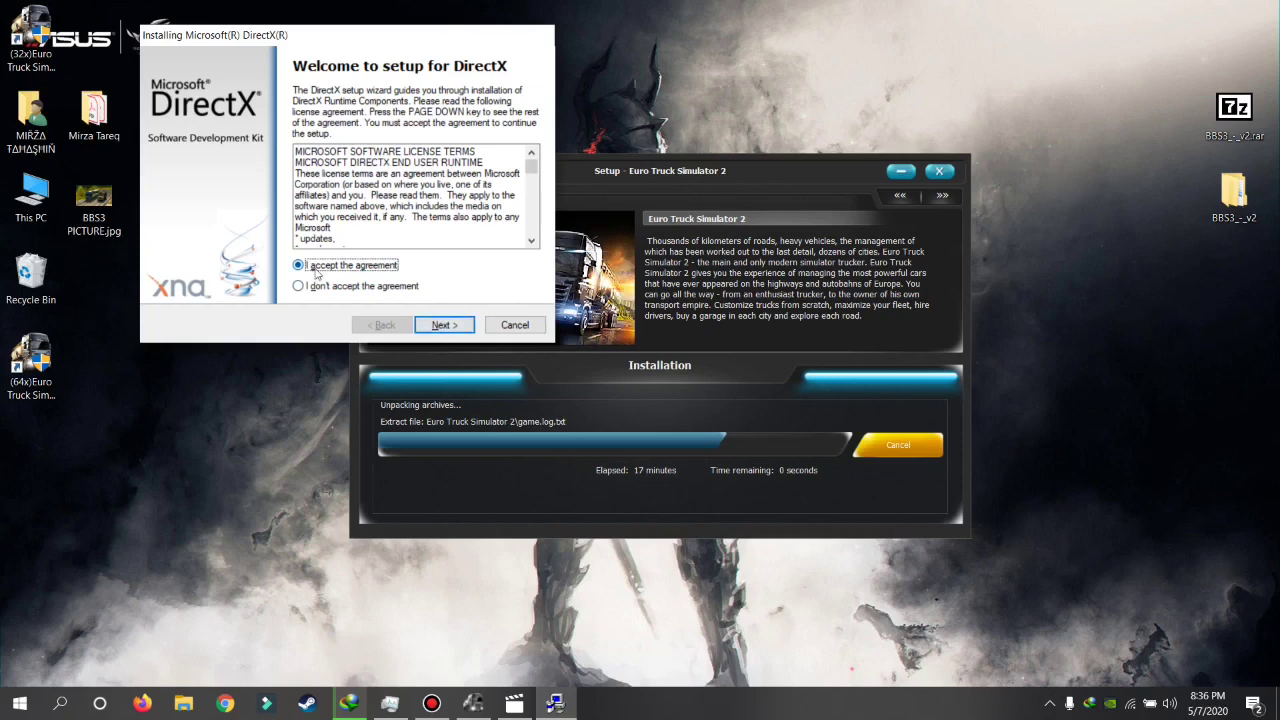
{"action": "left_click", "coordinate": [446, 326]}
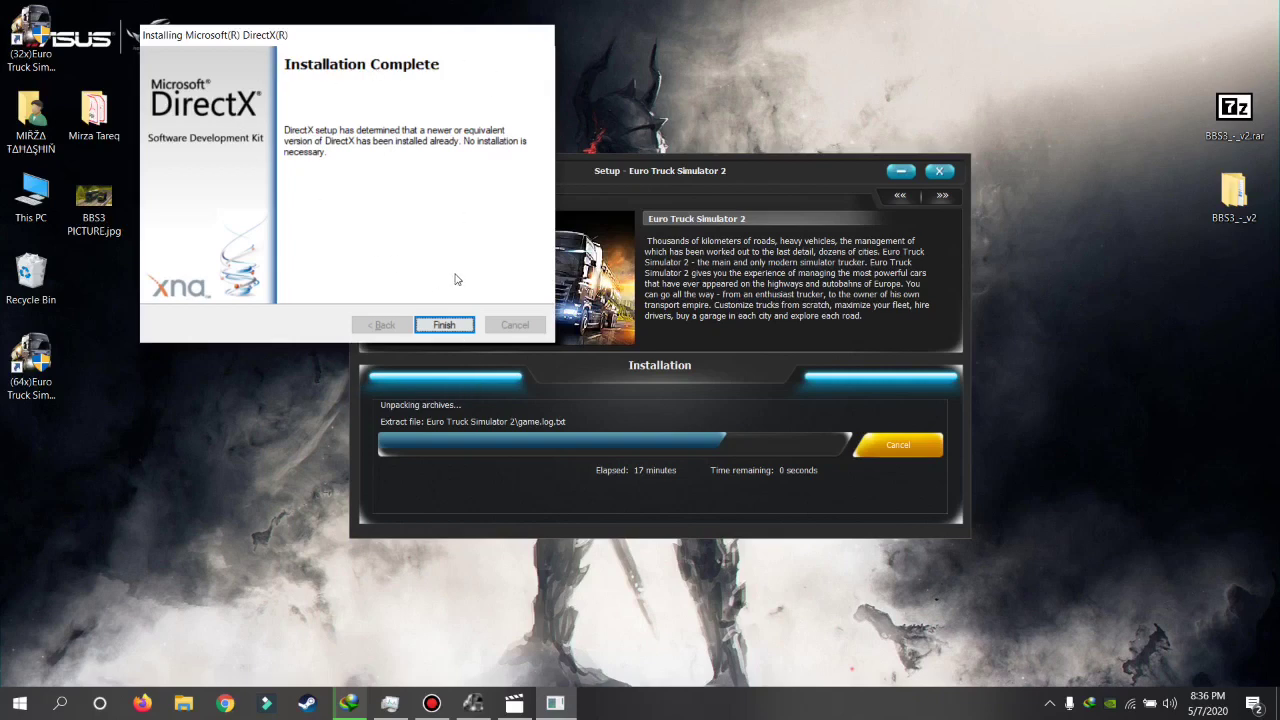
{"action": "left_click", "coordinate": [444, 325]}
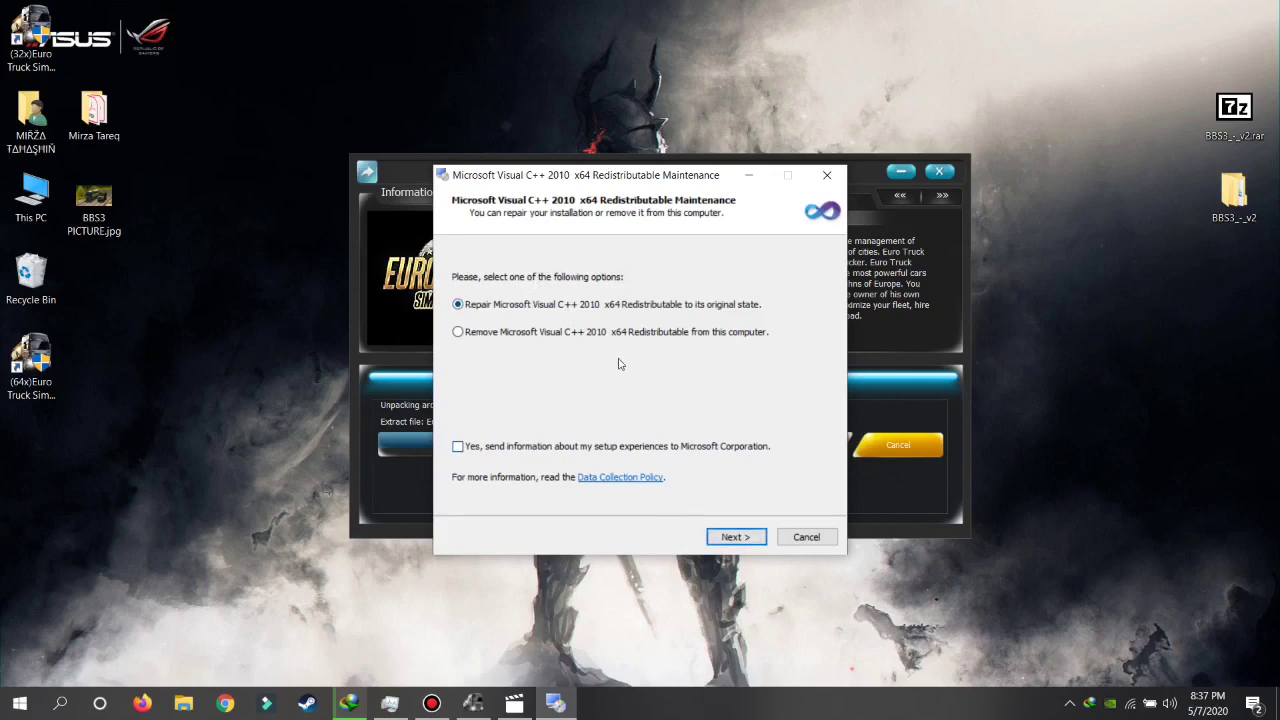
Repair the Microsoft Visual C++ 2010 x64 Redistributable and finish the Euro Truck Simulator 2 setup wizard.
{"action": "left_click", "coordinate": [738, 538]}
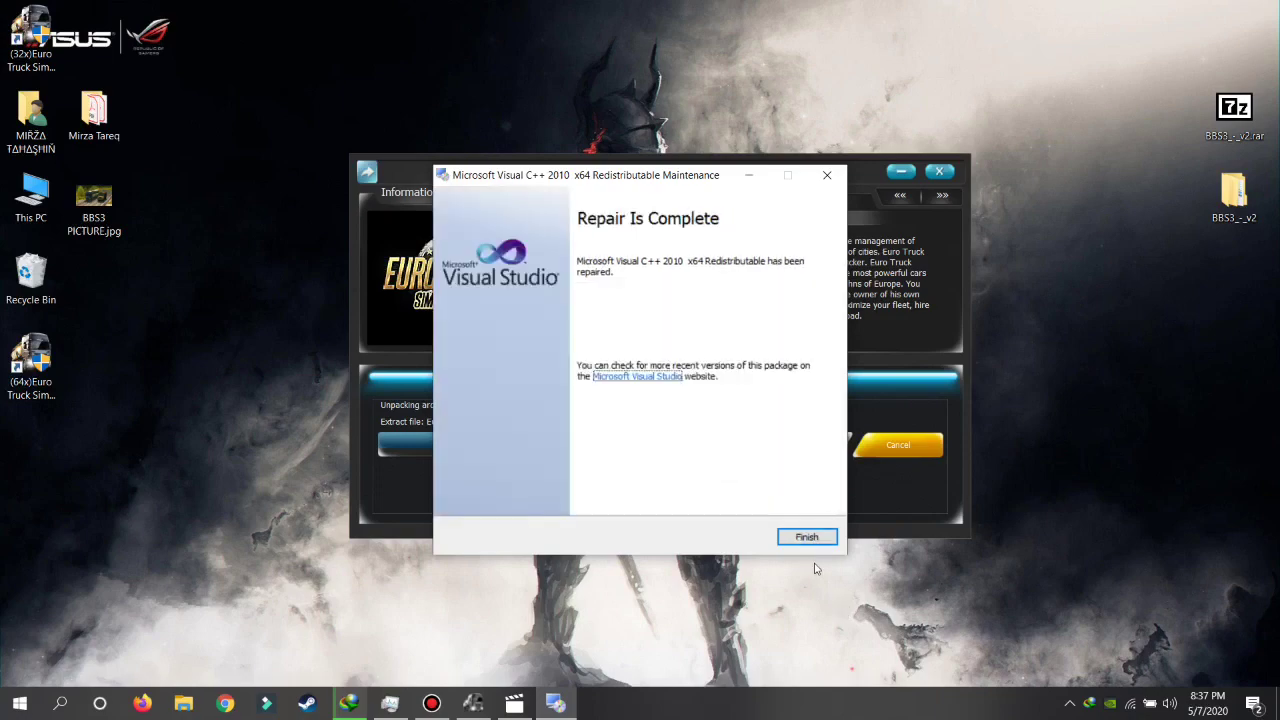
{"action": "left_click", "coordinate": [807, 537]}
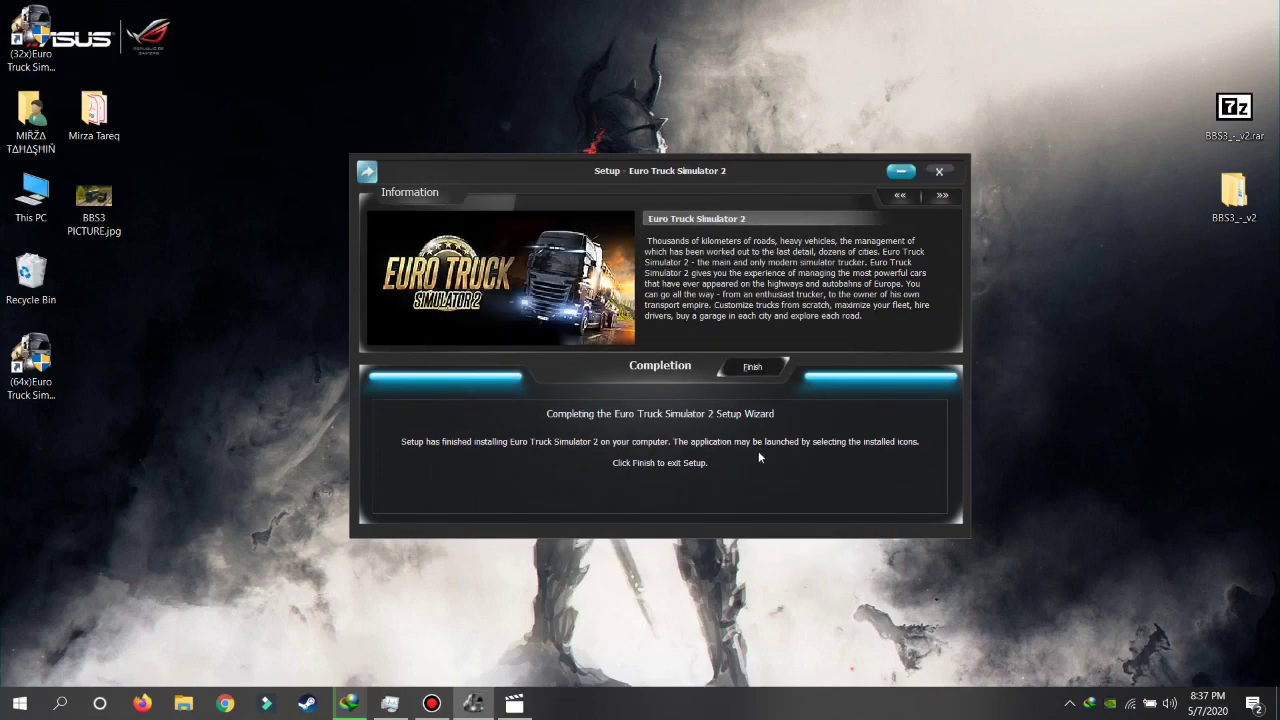
{"action": "left_click", "coordinate": [750, 367]}
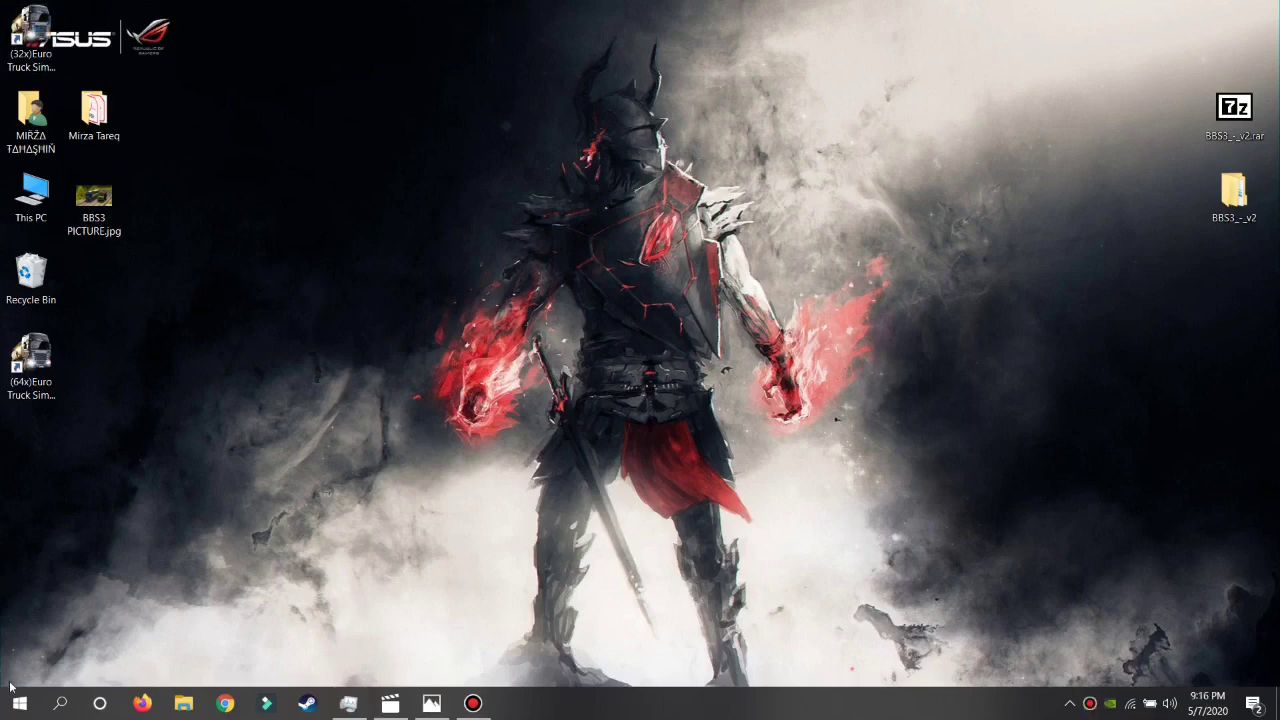
Open This PC in a maximized window and go to the D:\Games\Euro Truck Simulator 2 folder.
{"action": "left_click", "coordinate": [18, 702]}
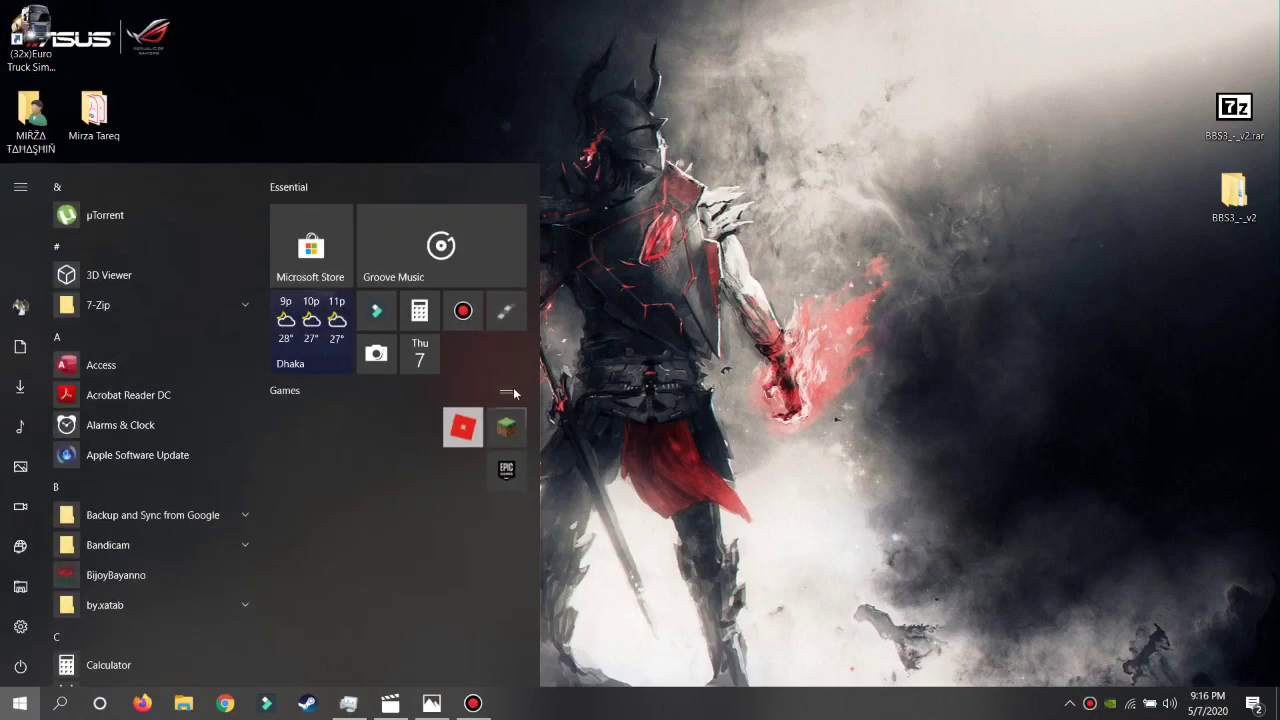
{"action": "left_click", "coordinate": [27, 594]}
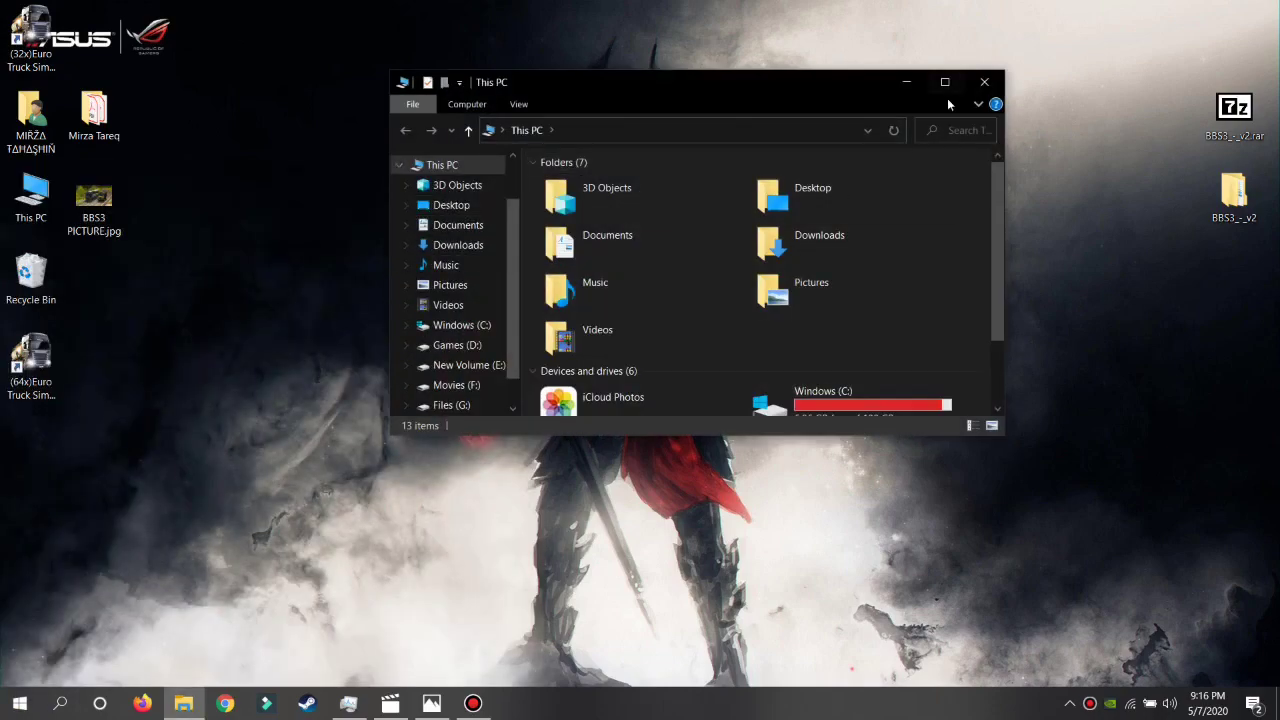
{"action": "left_click", "coordinate": [946, 83]}
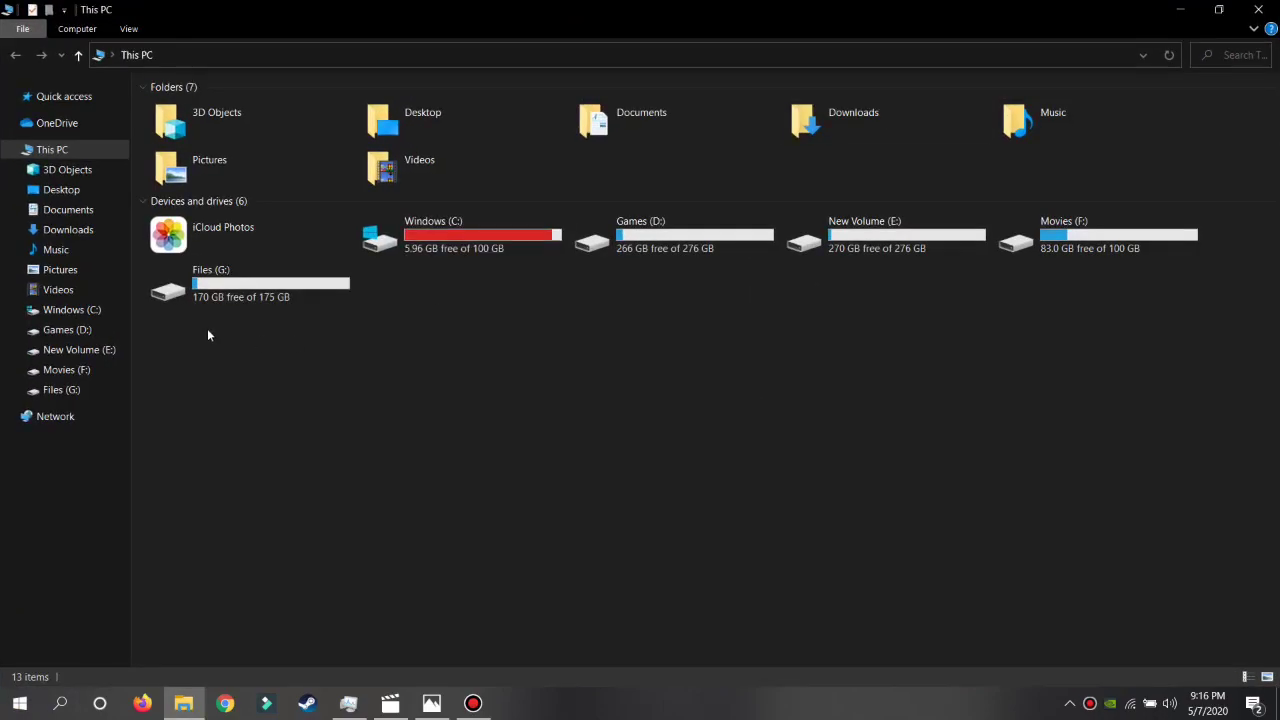
{"action": "double_click", "coordinate": [686, 233]}
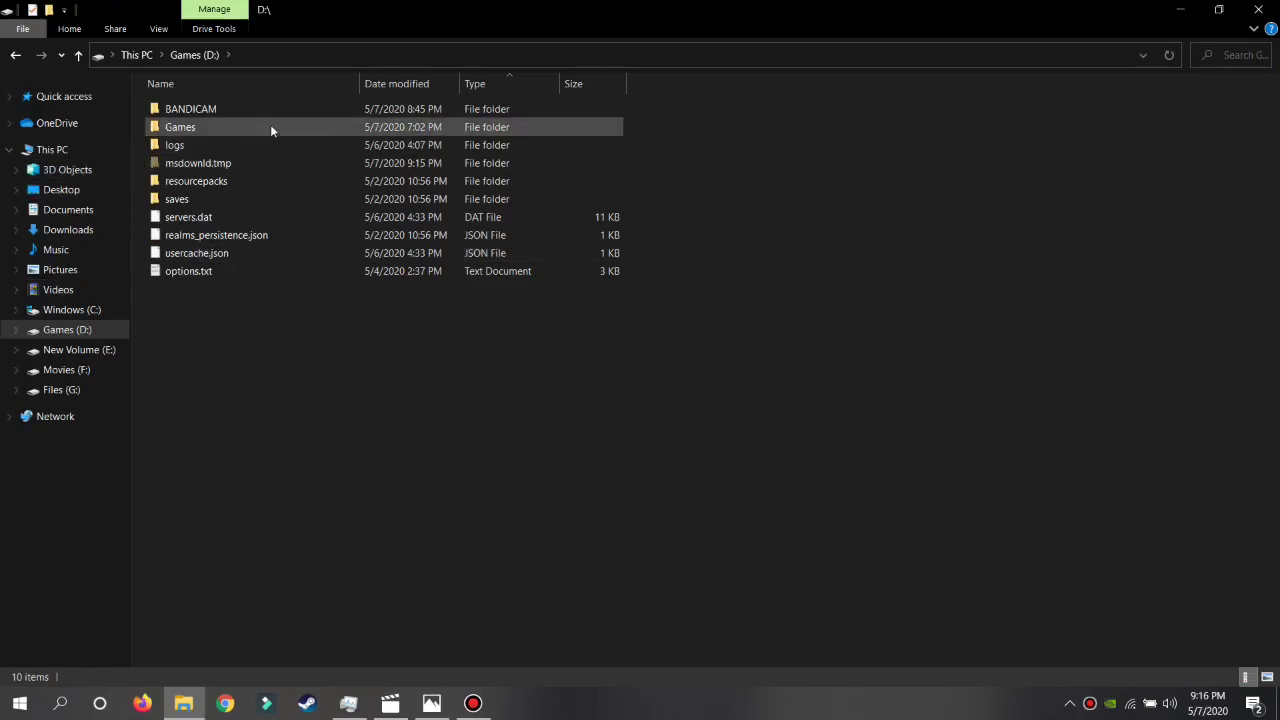
{"action": "double_click", "coordinate": [270, 126]}
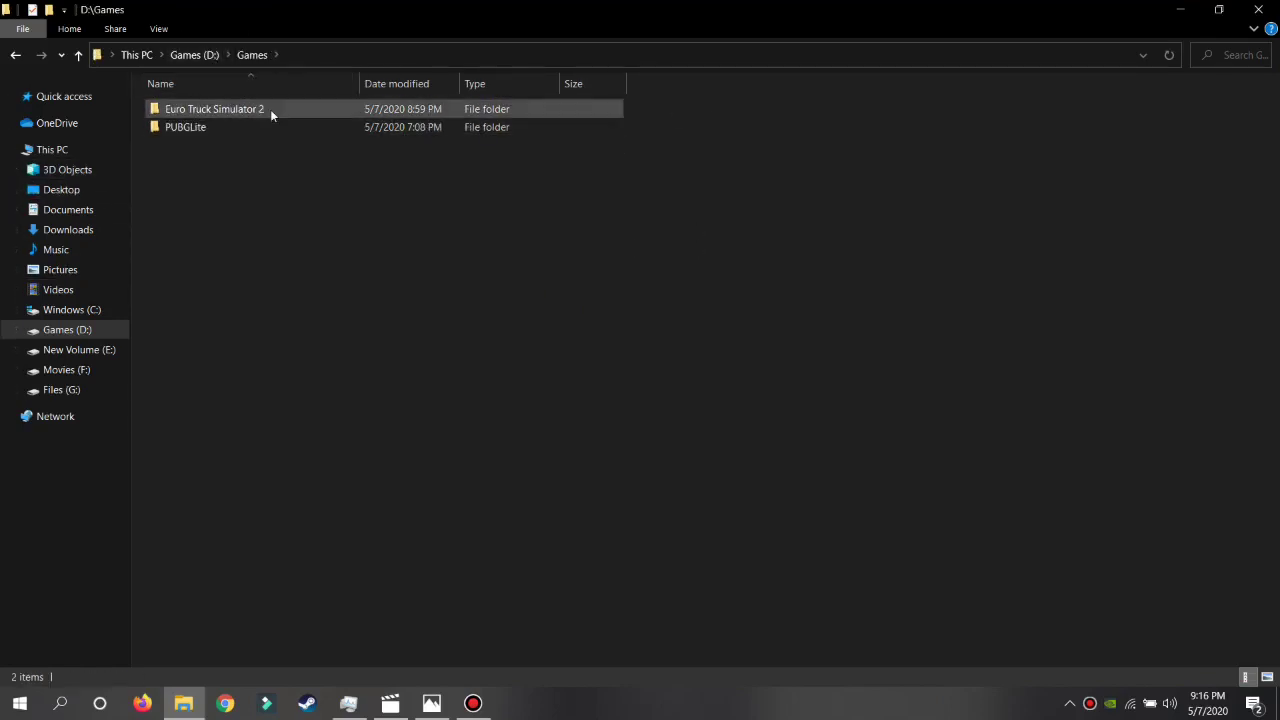
{"action": "double_click", "coordinate": [207, 116]}
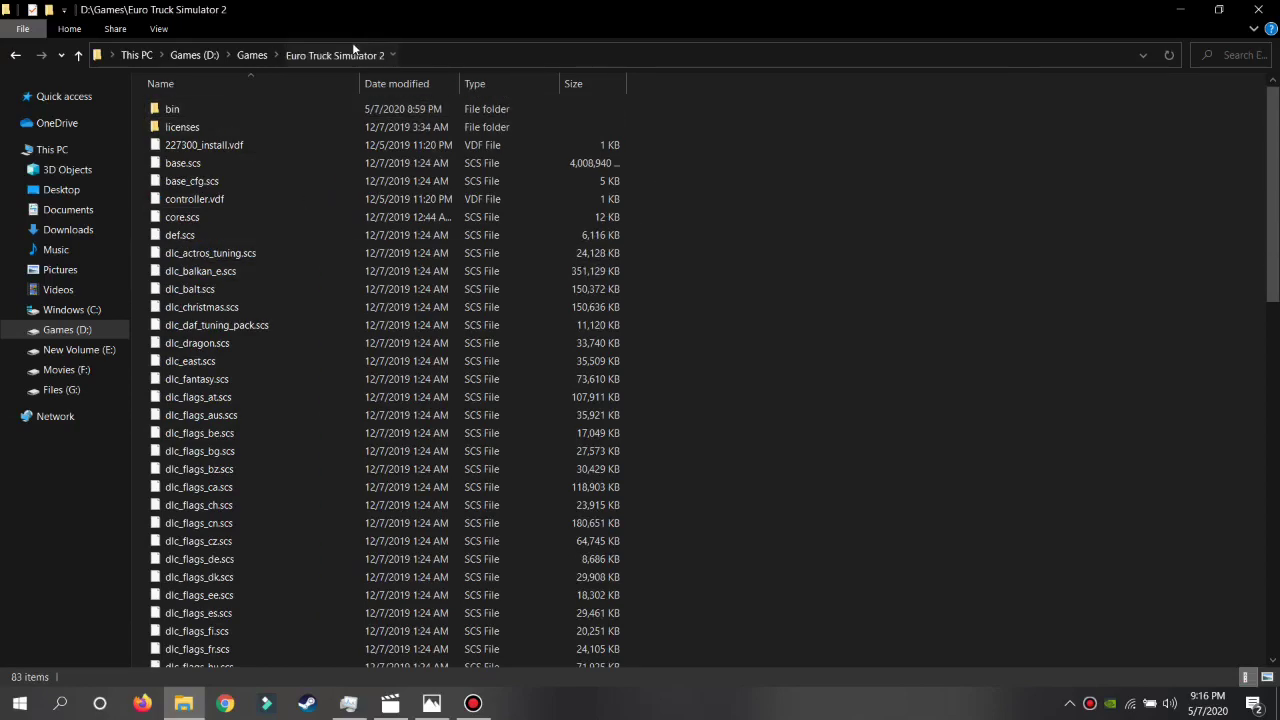
Launch eurotrucks2.exe from the bin\win_x64 folder and minimize the folder window.
{"action": "double_click", "coordinate": [248, 107]}
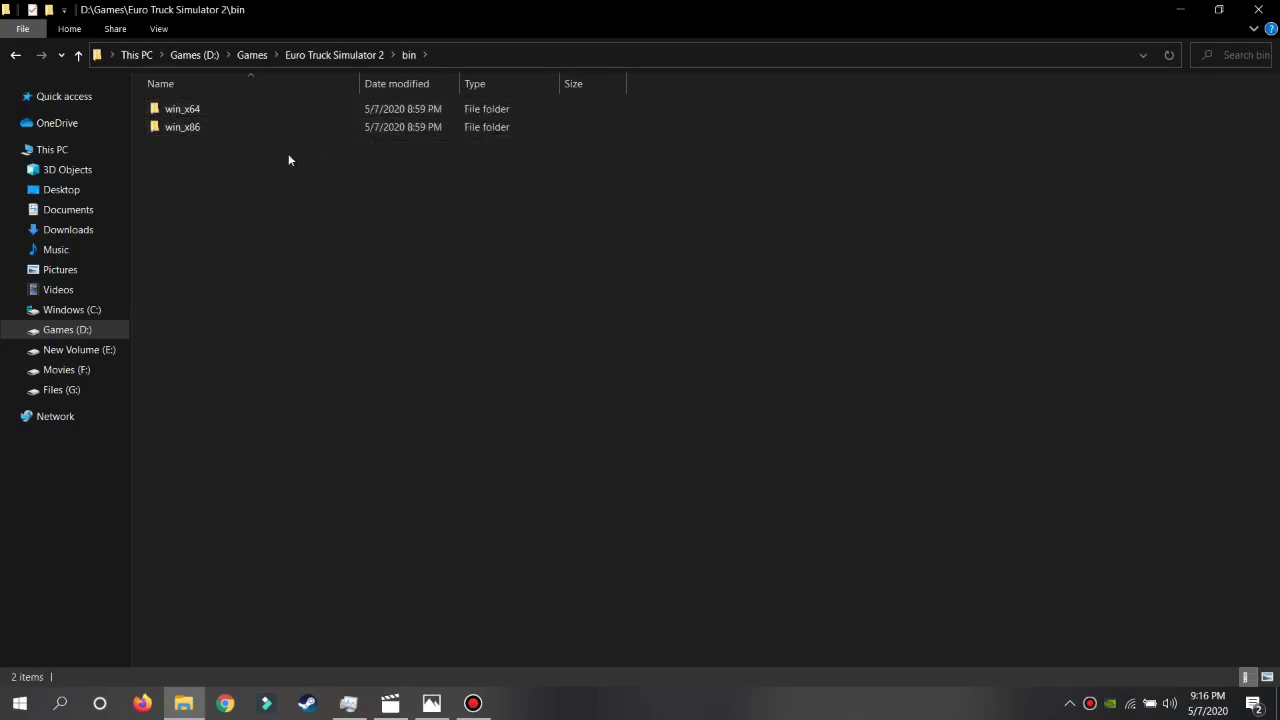
{"action": "double_click", "coordinate": [250, 109]}
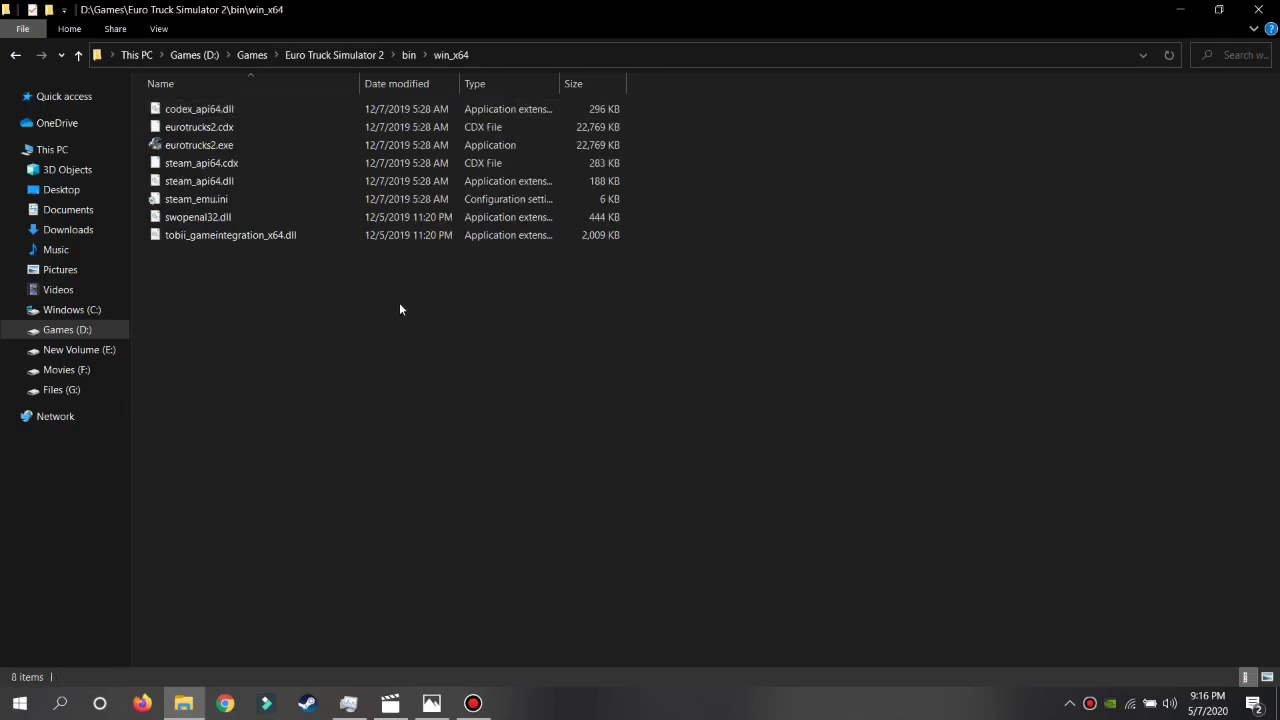
{"action": "left_click", "coordinate": [459, 148]}
{"action": "double_click", "coordinate": [281, 145]}
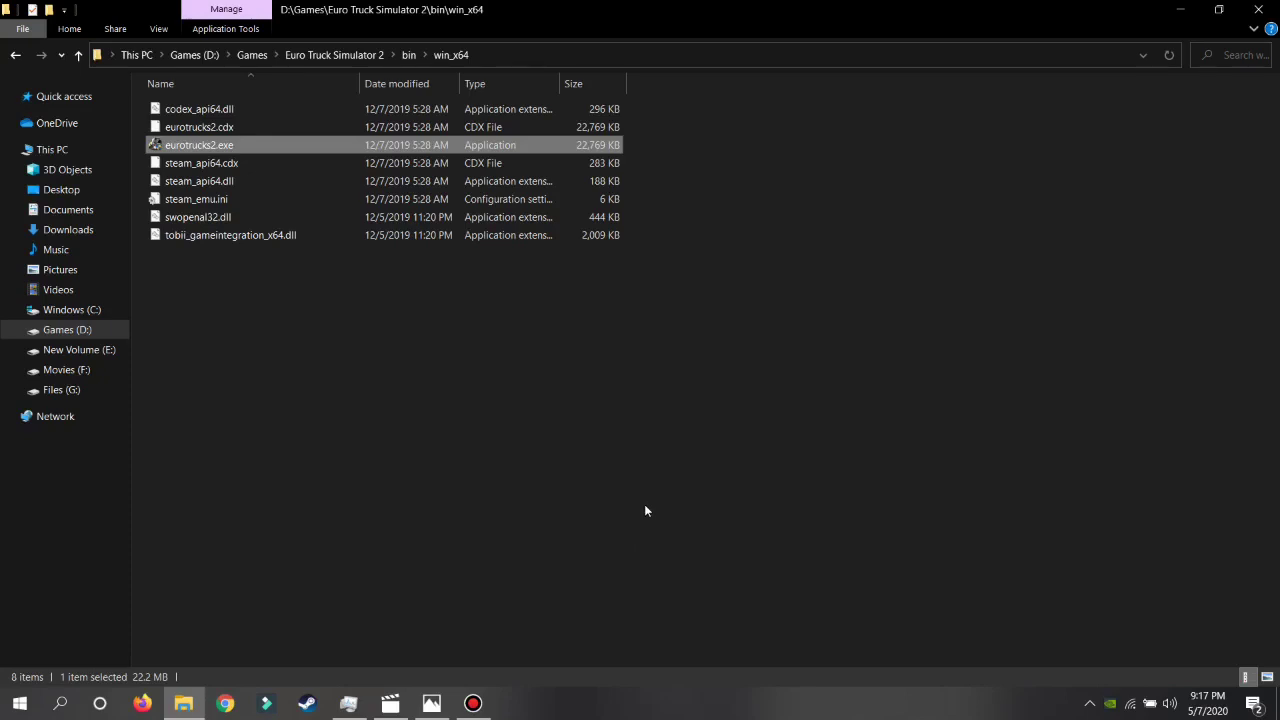
{"action": "left_click", "coordinate": [1181, 9]}
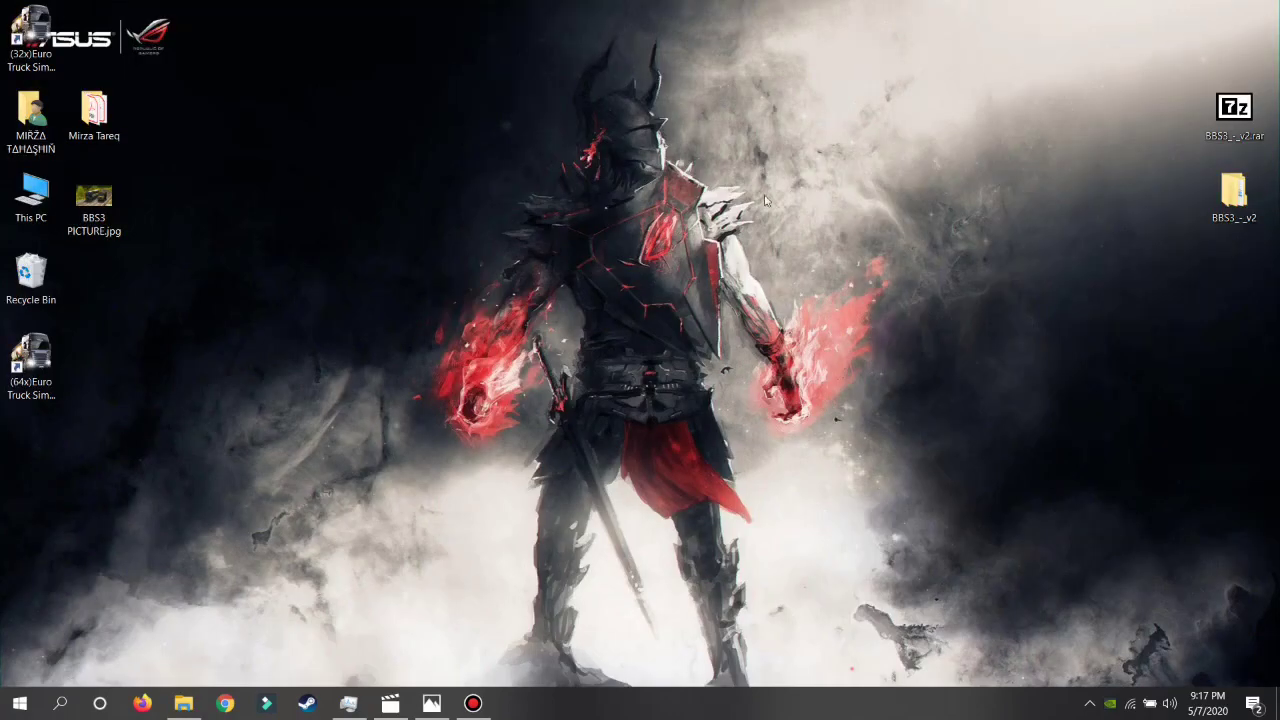
Decline the automatic check for game updates and the news feed in the confirmation prompt.
{"action": "mouse_move", "coordinate": [431, 703]}
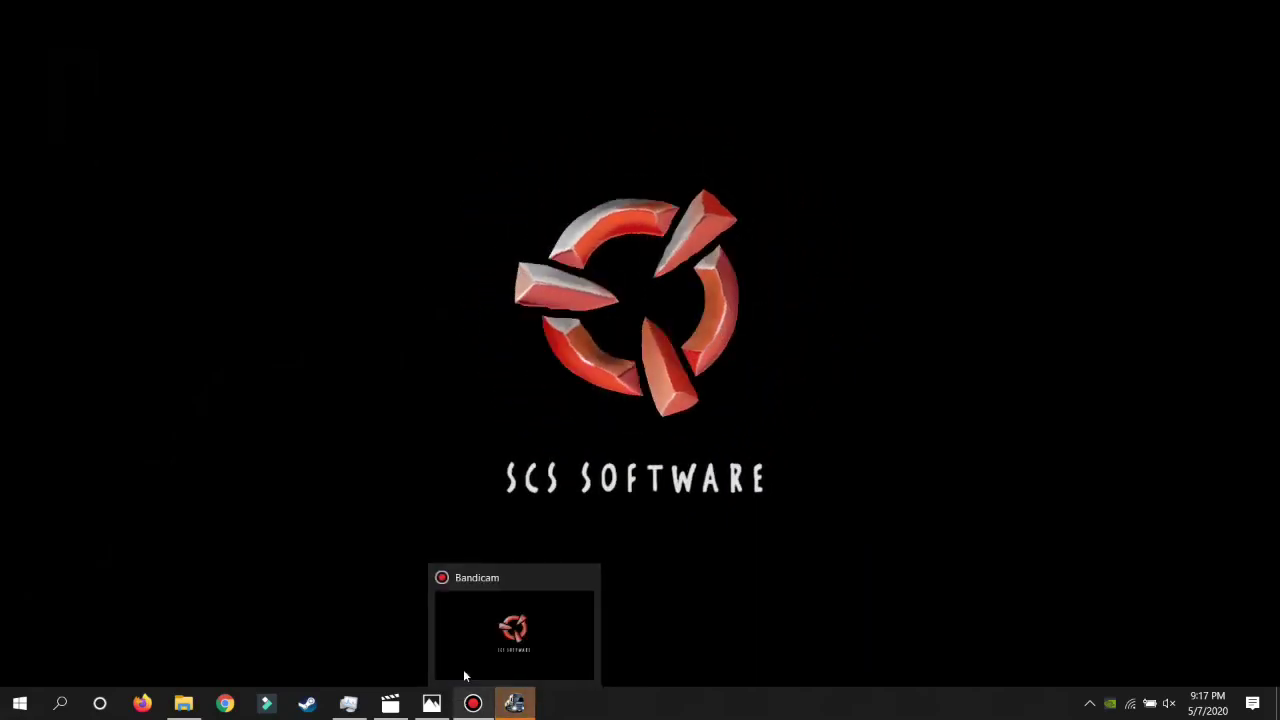
{"action": "mouse_move", "coordinate": [530, 704]}
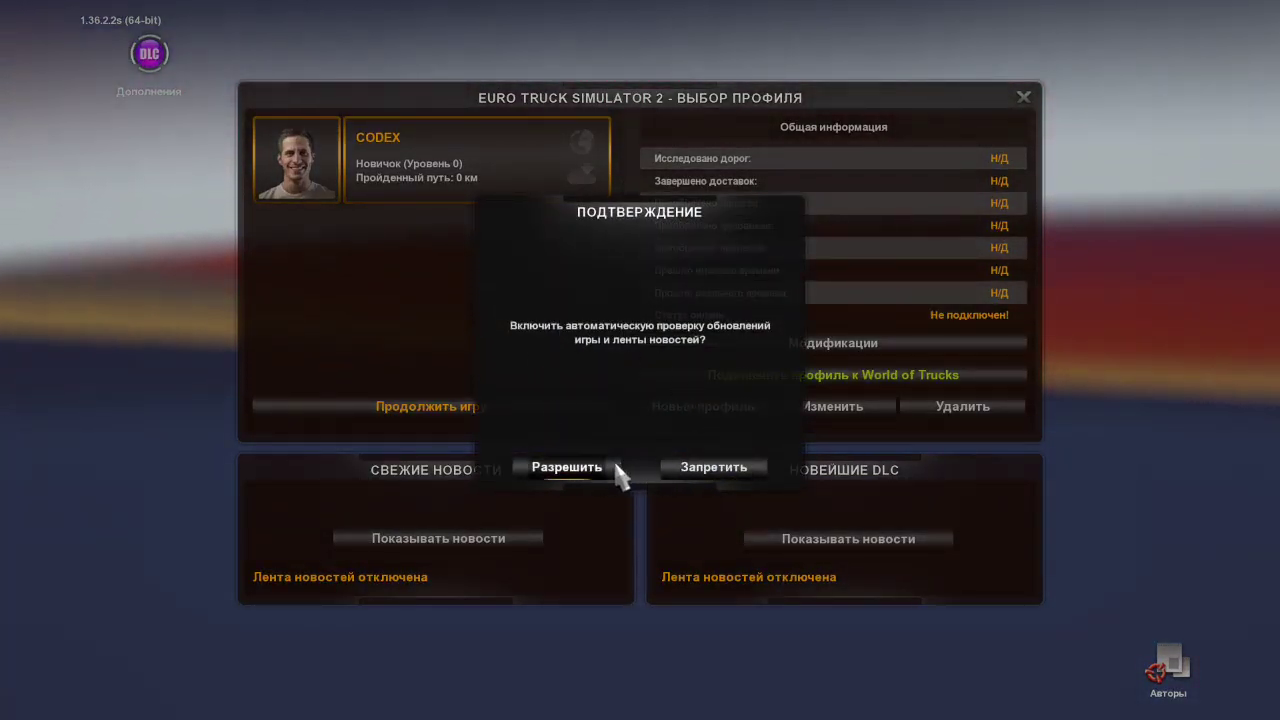
{"action": "left_click", "coordinate": [680, 468]}
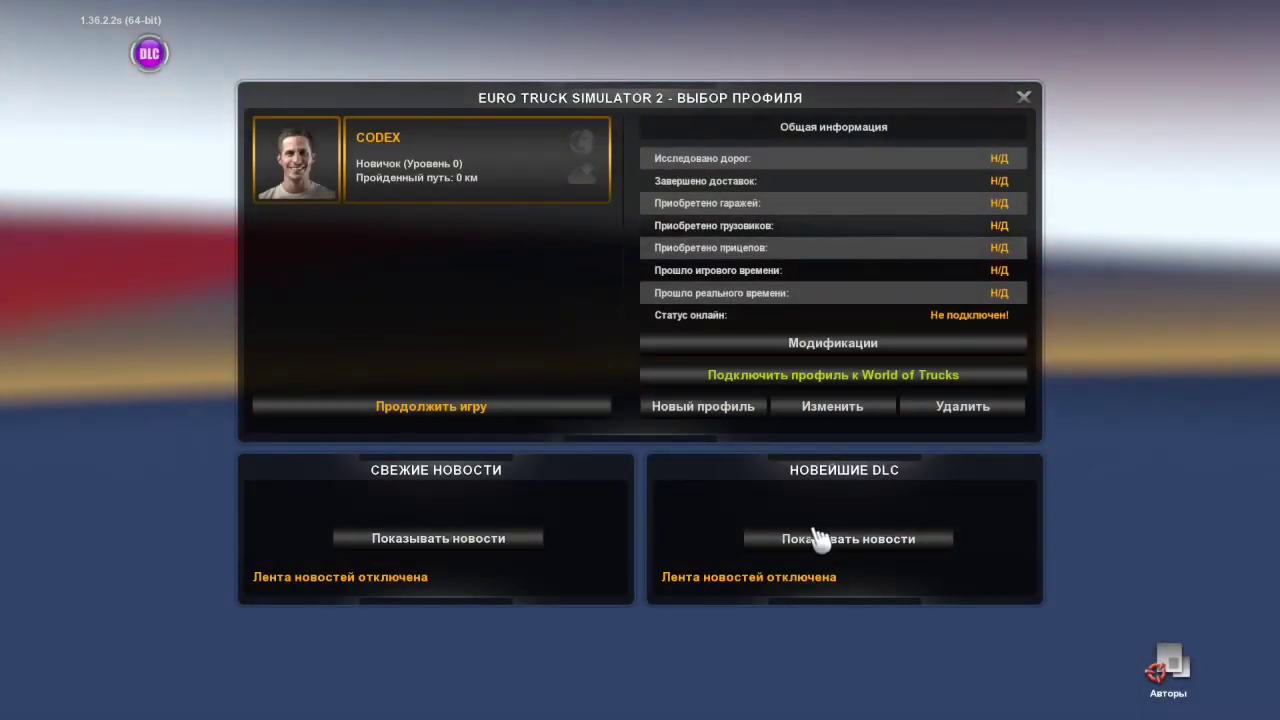
Start the game with the CODEX profile, allowing online gallery images and skipping the device setup.
{"action": "double_click", "coordinate": [429, 195]}
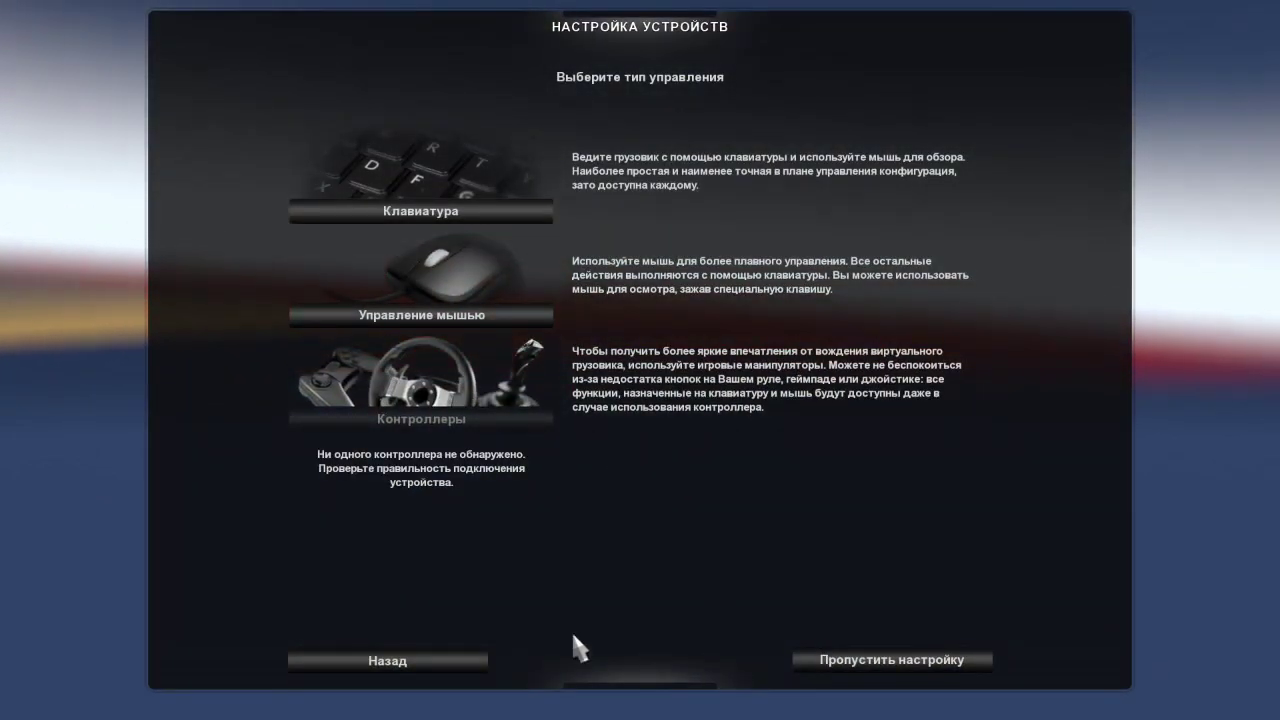
{"action": "left_click", "coordinate": [447, 658]}
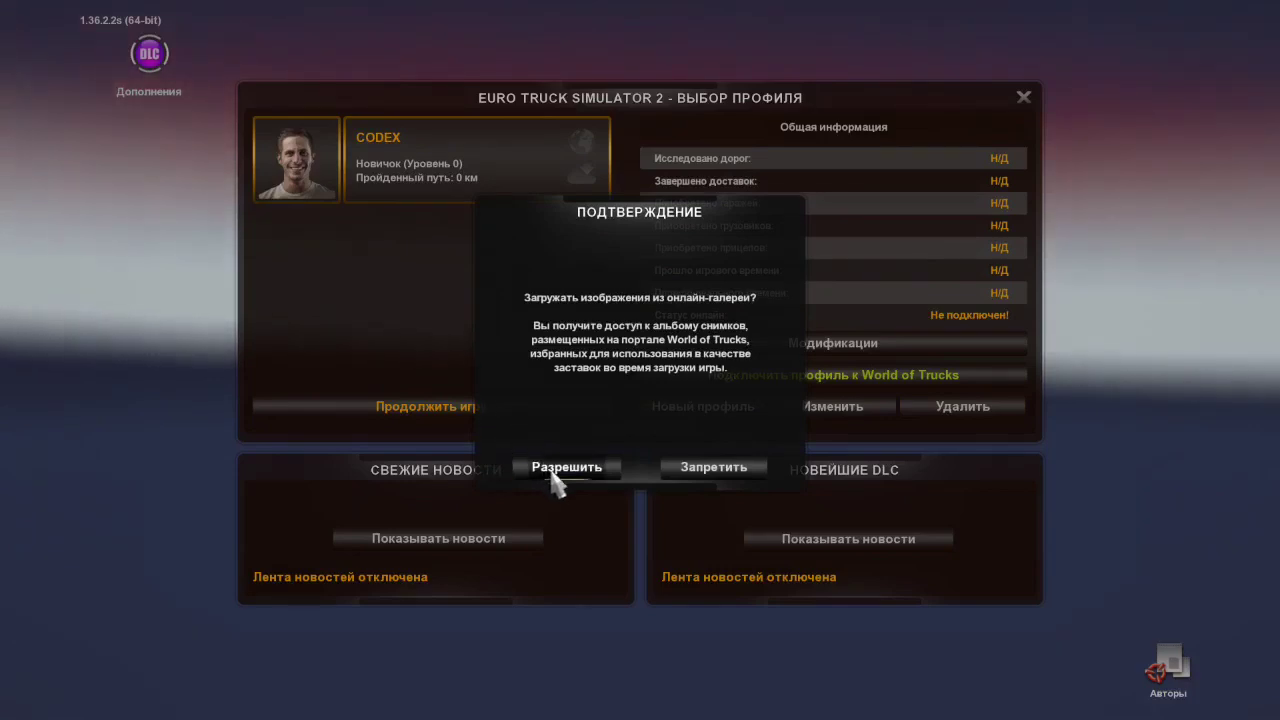
{"action": "left_click", "coordinate": [553, 466]}
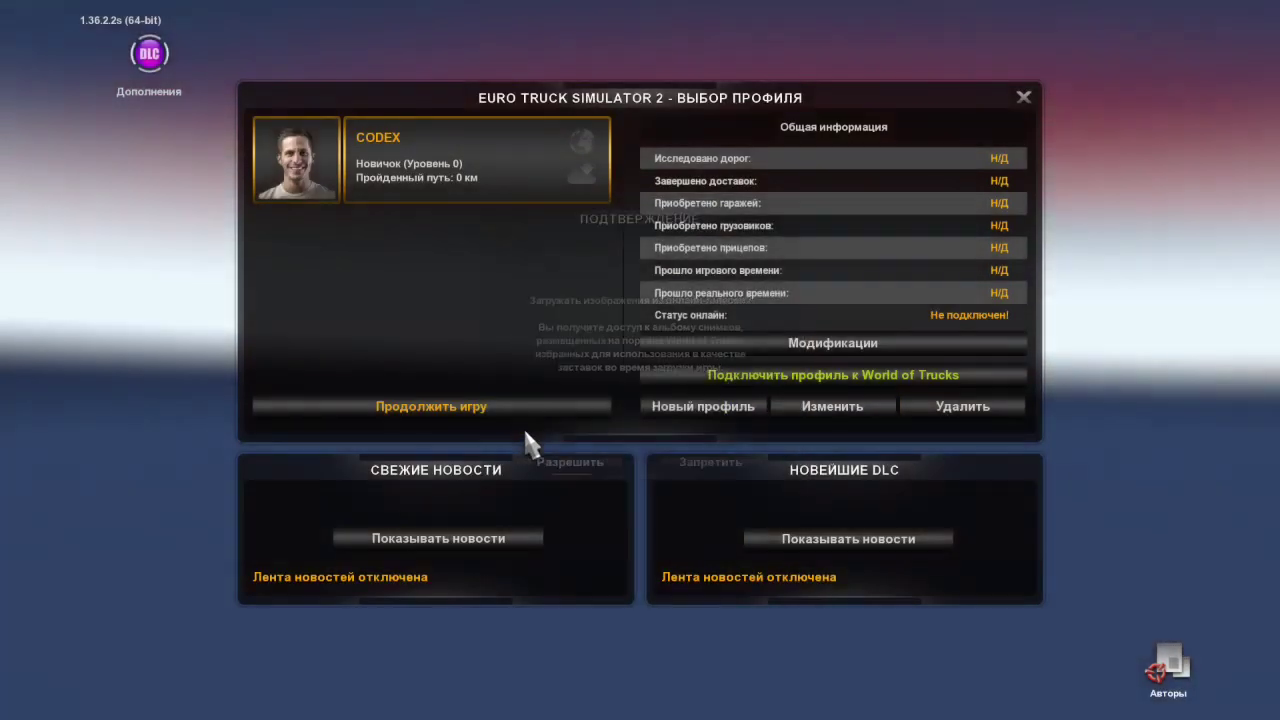
{"action": "left_click", "coordinate": [496, 403]}
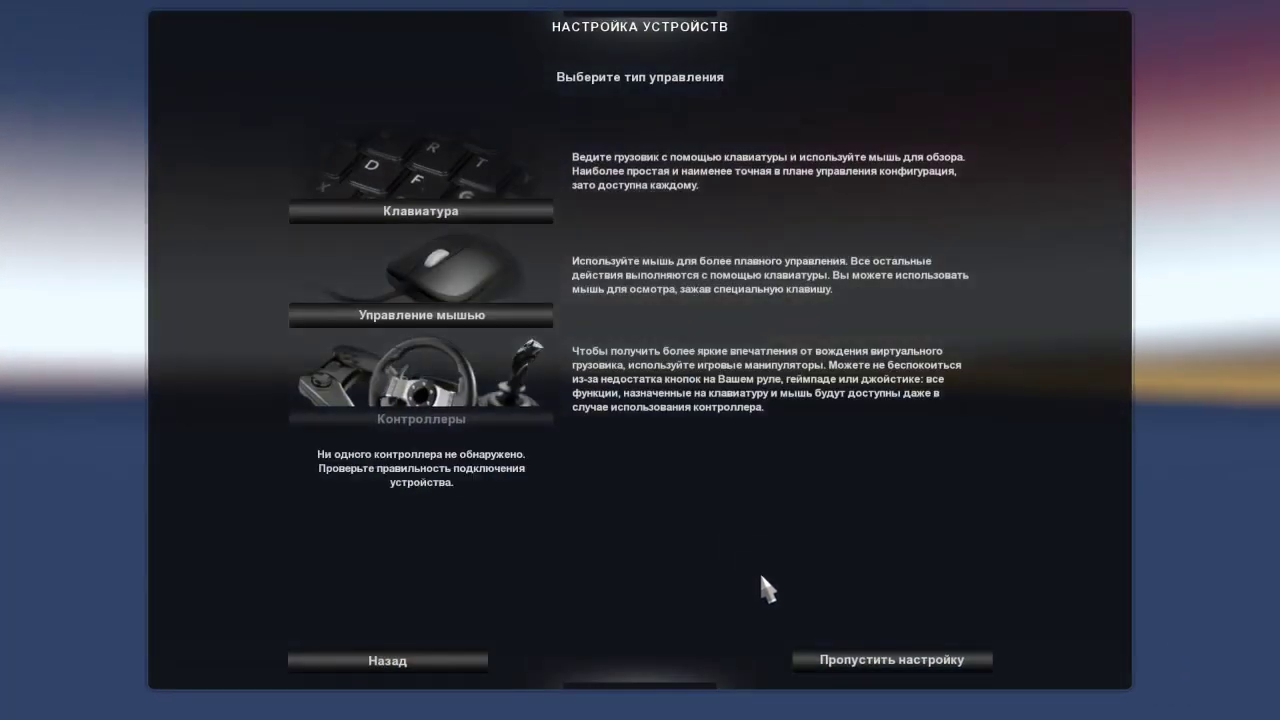
{"action": "left_click", "coordinate": [803, 654]}
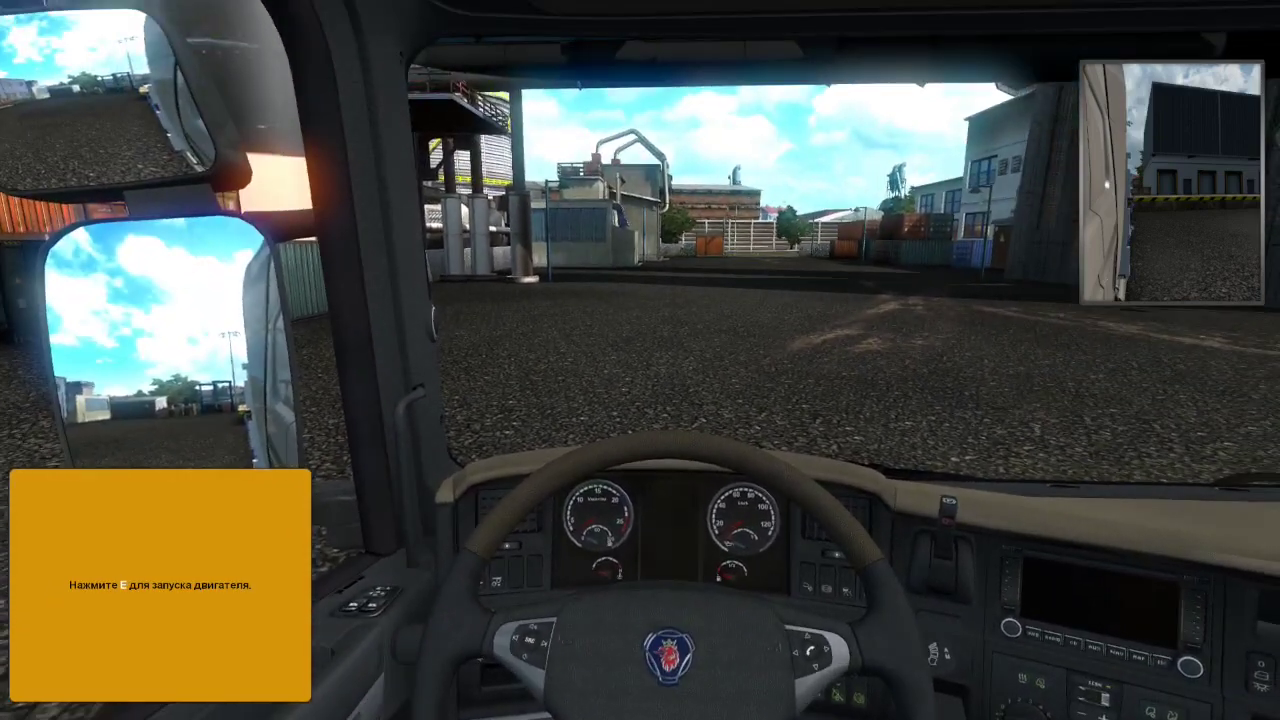
Set the game's language to English (United States) in the regional section of the gameplay settings.
{"action": "key", "text": "Escape"}
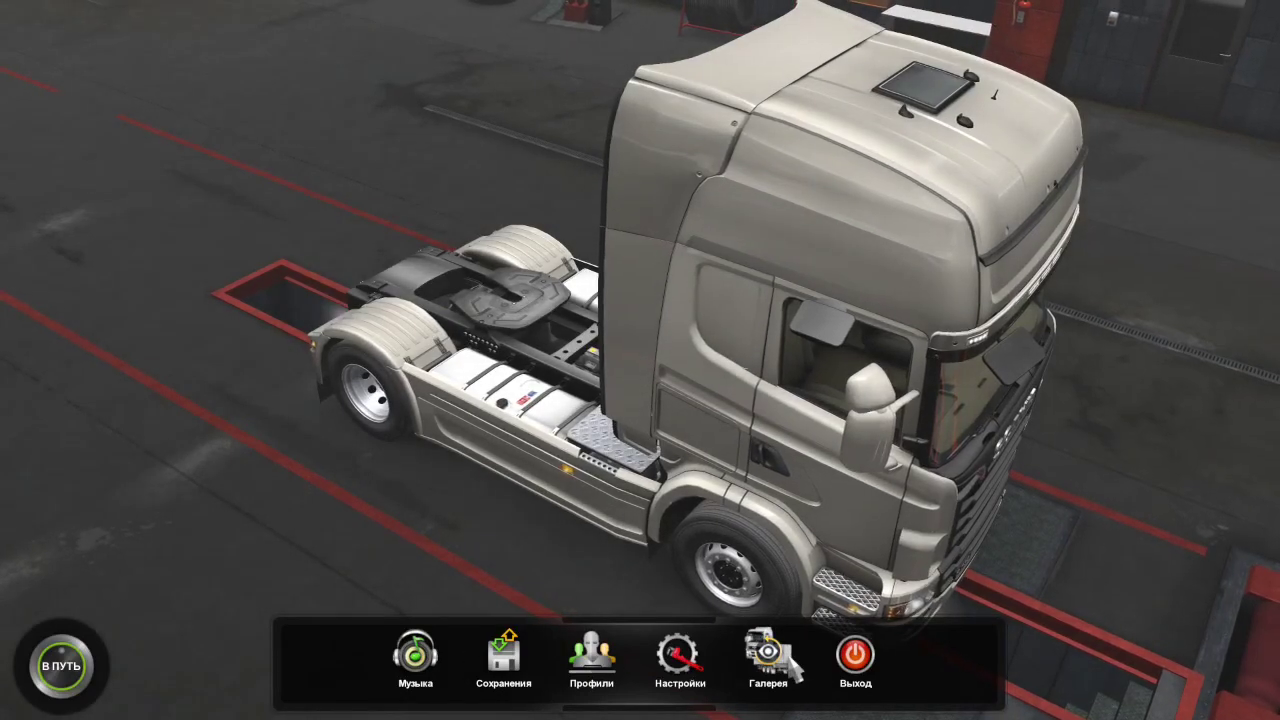
{"action": "left_click", "coordinate": [690, 662]}
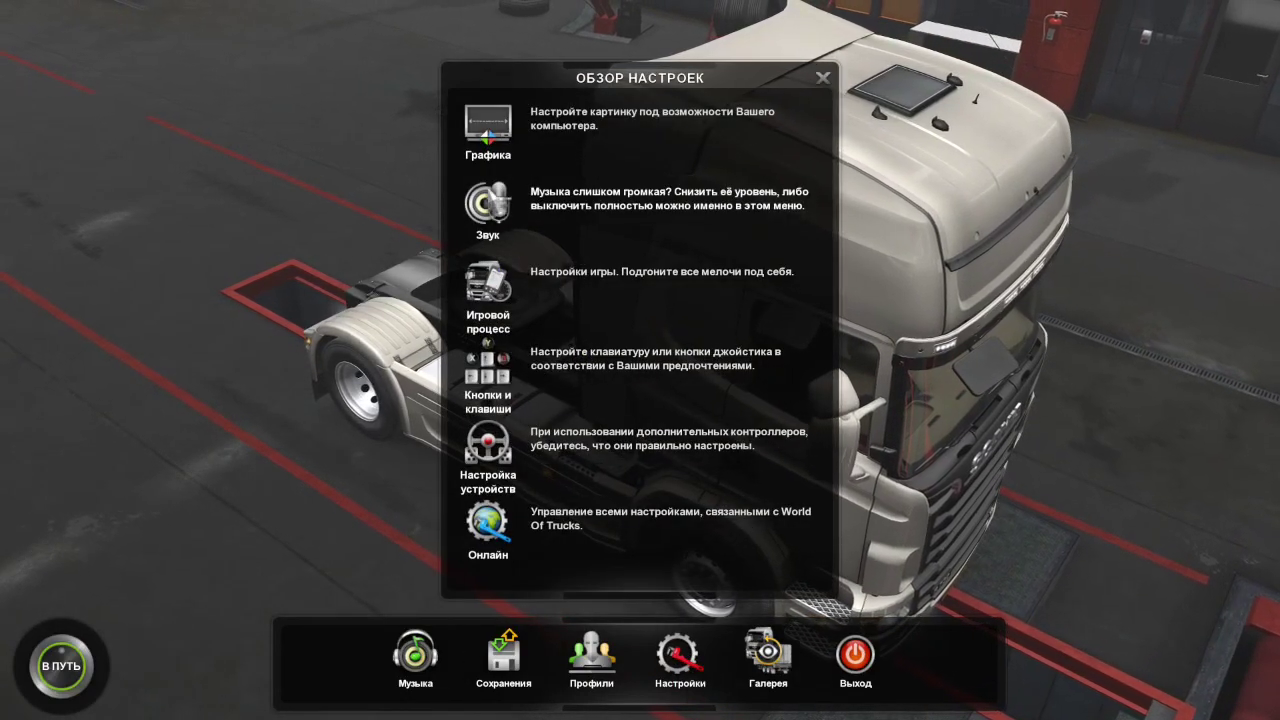
{"action": "left_click", "coordinate": [545, 284]}
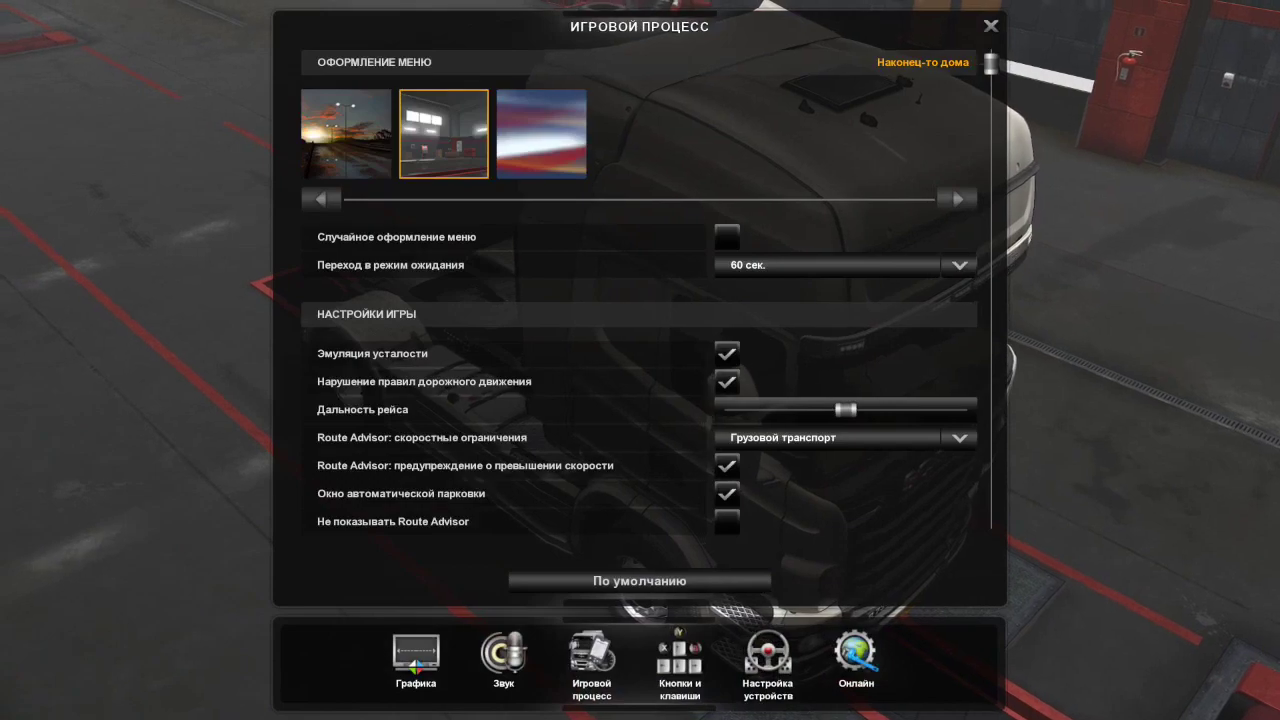
{"action": "scroll", "coordinate": [676, 528], "scroll_direction": "down", "scroll_amount": 5}
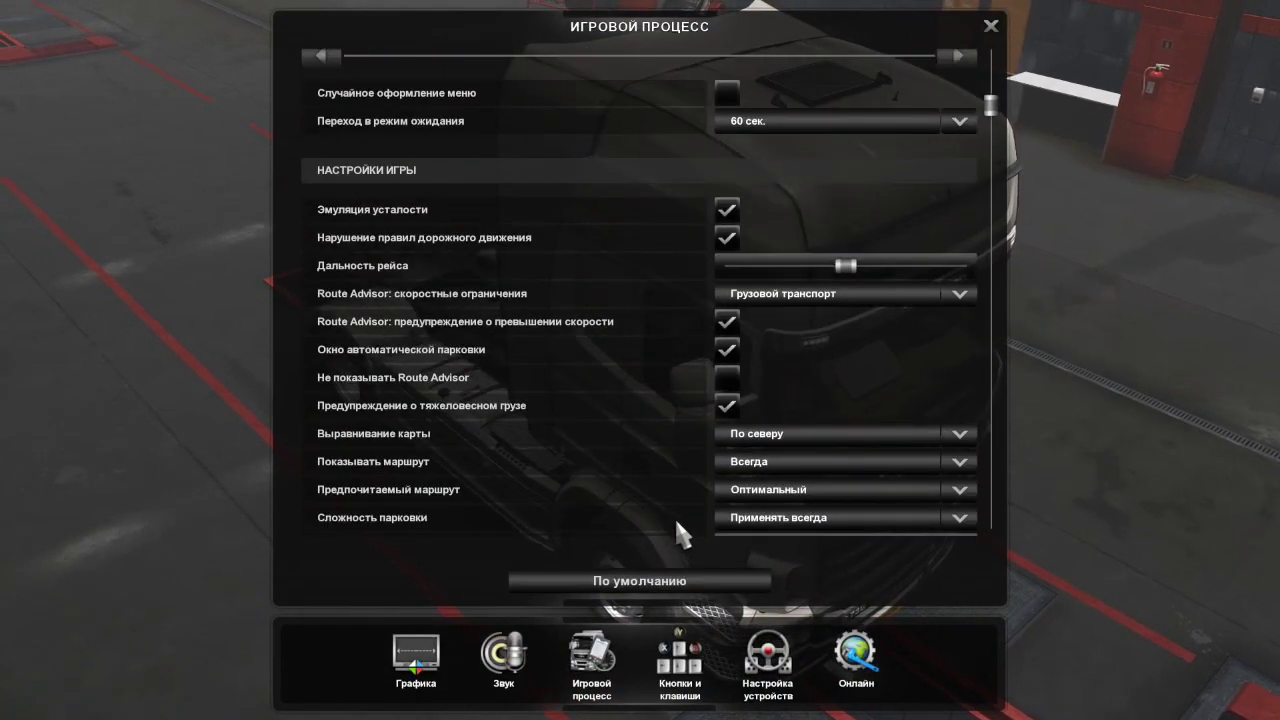
{"action": "scroll", "coordinate": [675, 519], "scroll_direction": "down", "scroll_amount": 10}
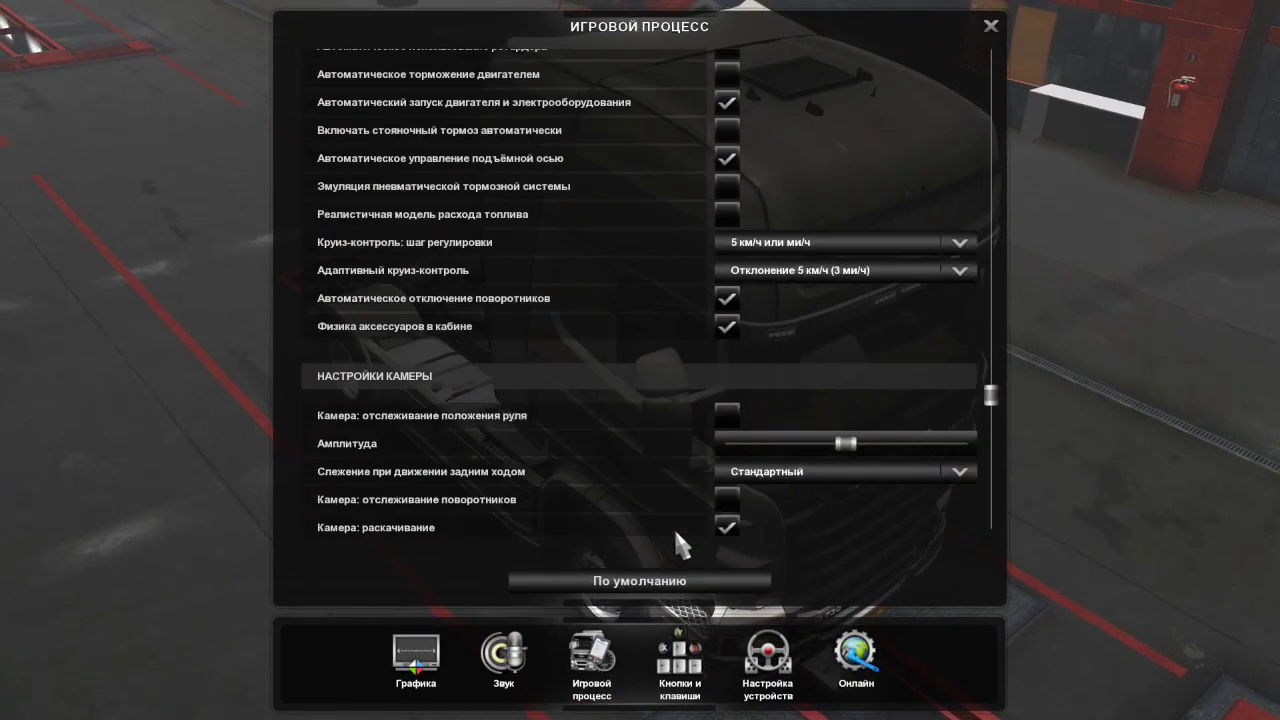
{"action": "scroll", "coordinate": [676, 533], "scroll_direction": "down", "scroll_amount": 5}
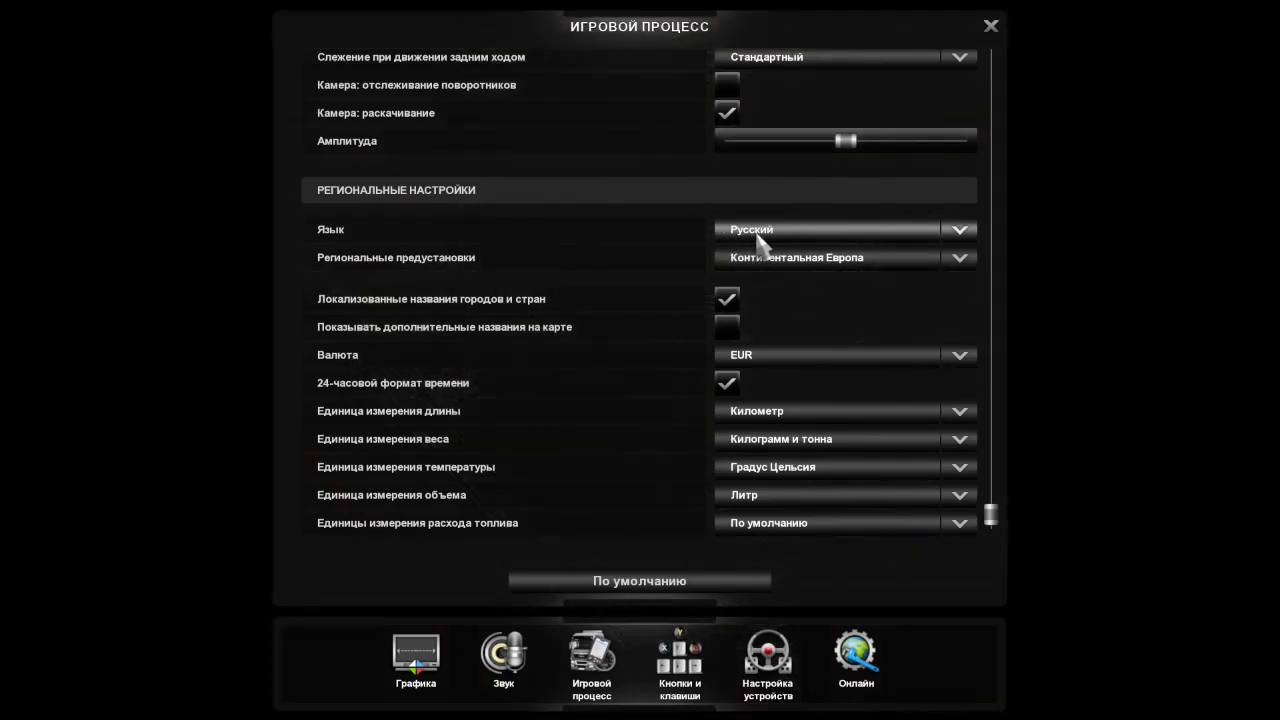
{"action": "left_click", "coordinate": [764, 233]}
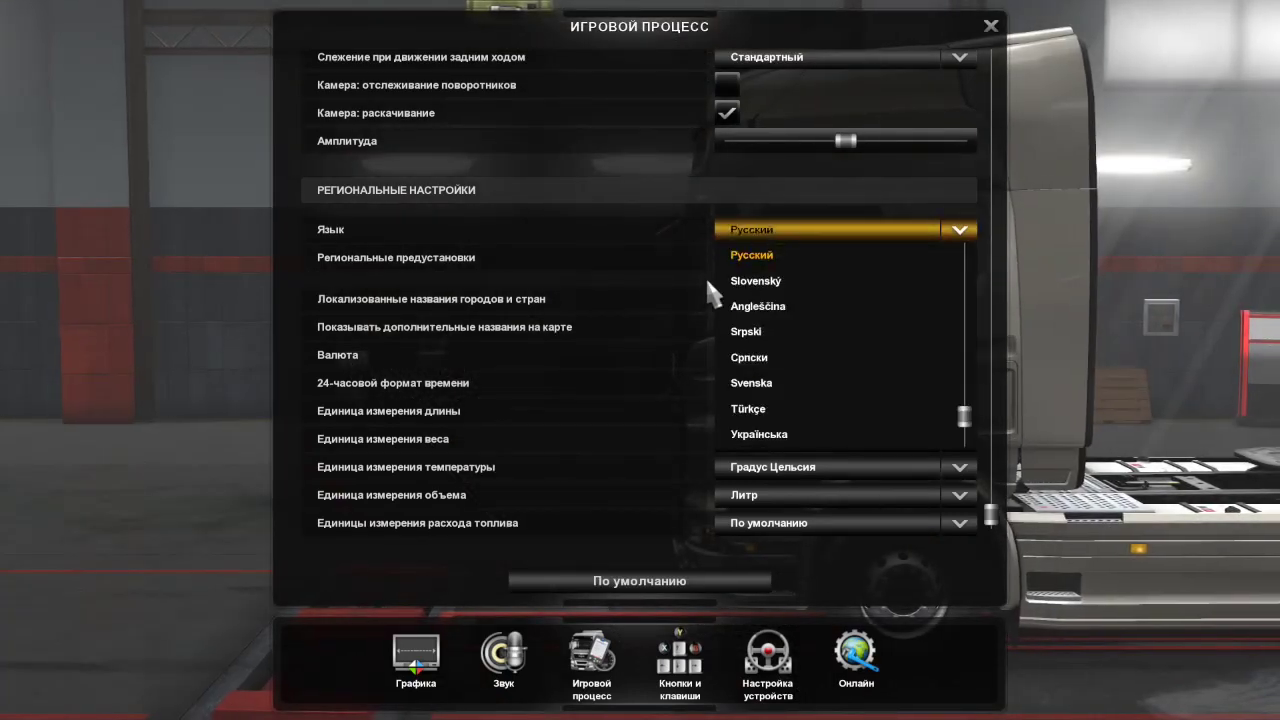
{"action": "scroll", "coordinate": [740, 288], "scroll_direction": "up", "scroll_amount": 10}
{"action": "scroll", "coordinate": [745, 303], "scroll_direction": "up", "scroll_amount": 6}
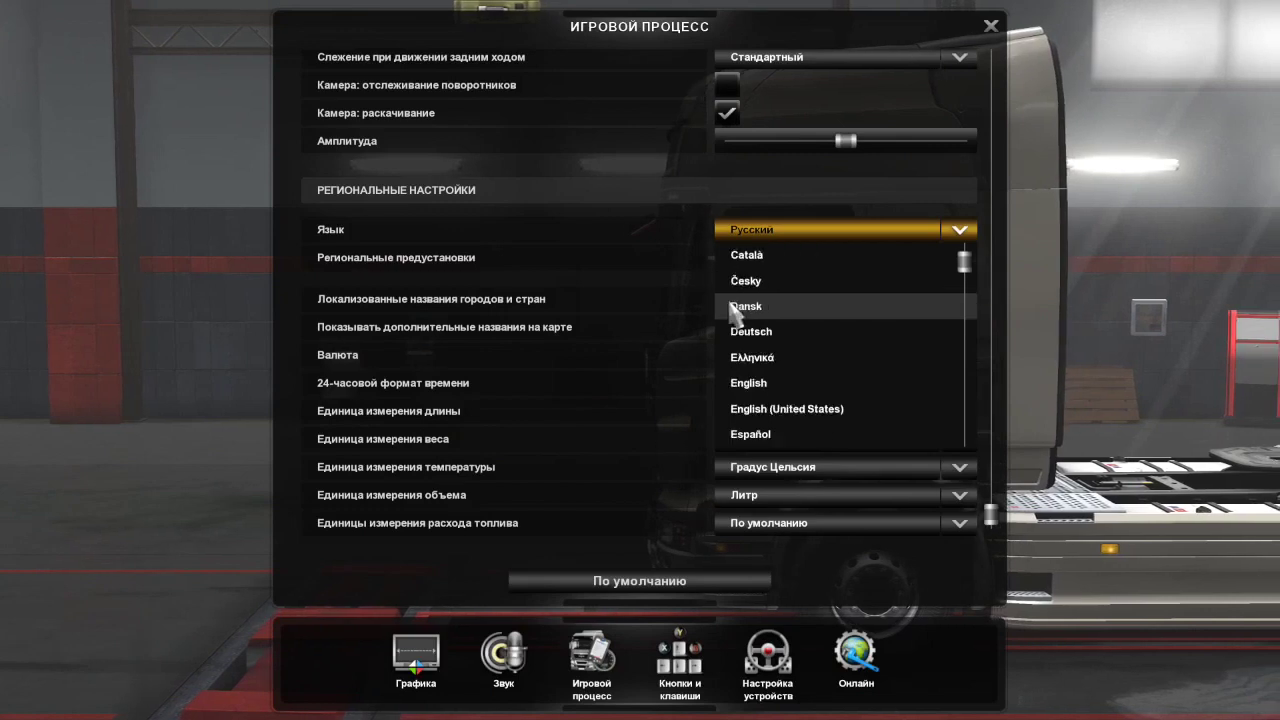
{"action": "scroll", "coordinate": [820, 345], "scroll_direction": "down", "scroll_amount": 4}
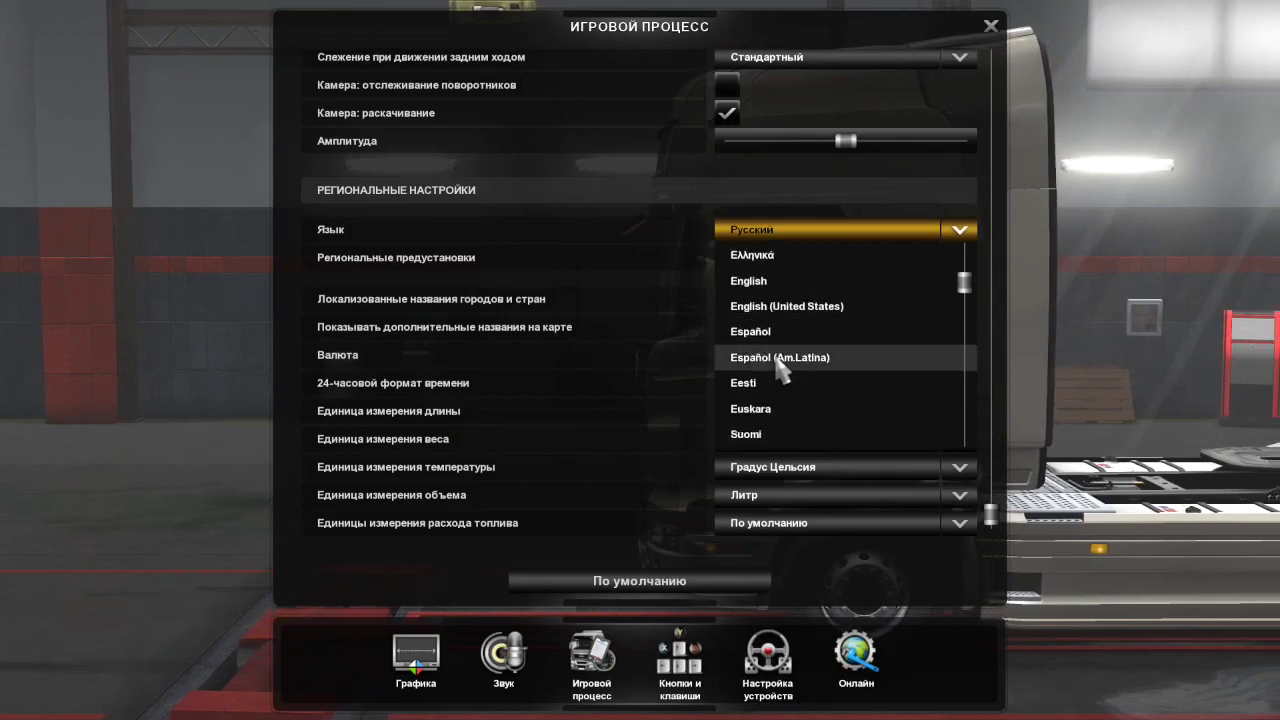
{"action": "left_click", "coordinate": [800, 306]}
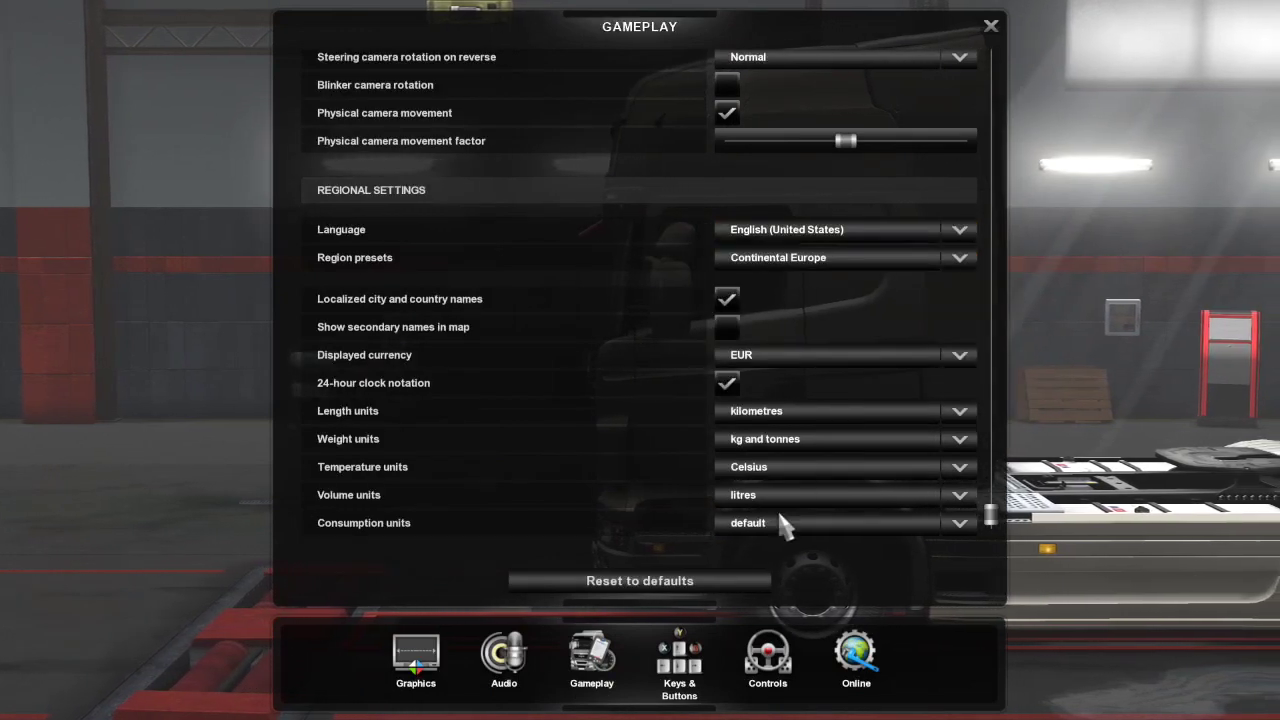
Close the gameplay settings and quit the game to the desktop.
{"action": "left_click", "coordinate": [991, 26]}
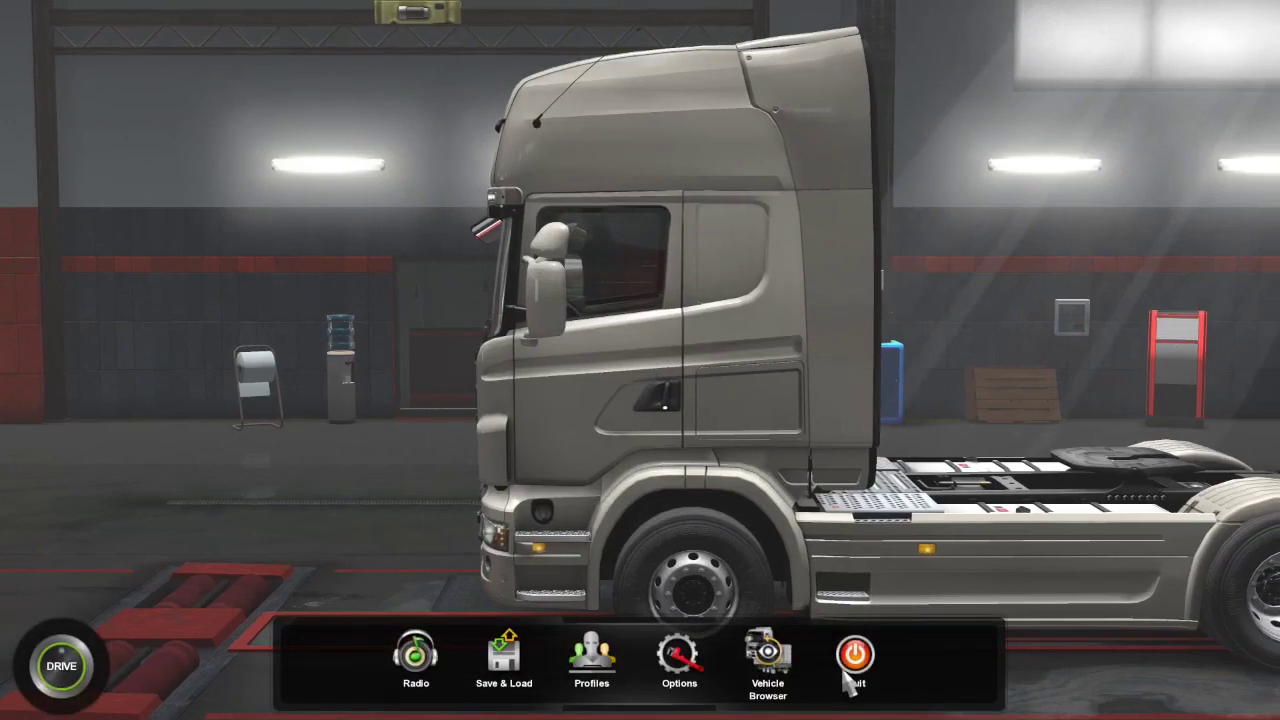
{"action": "left_click", "coordinate": [850, 656]}
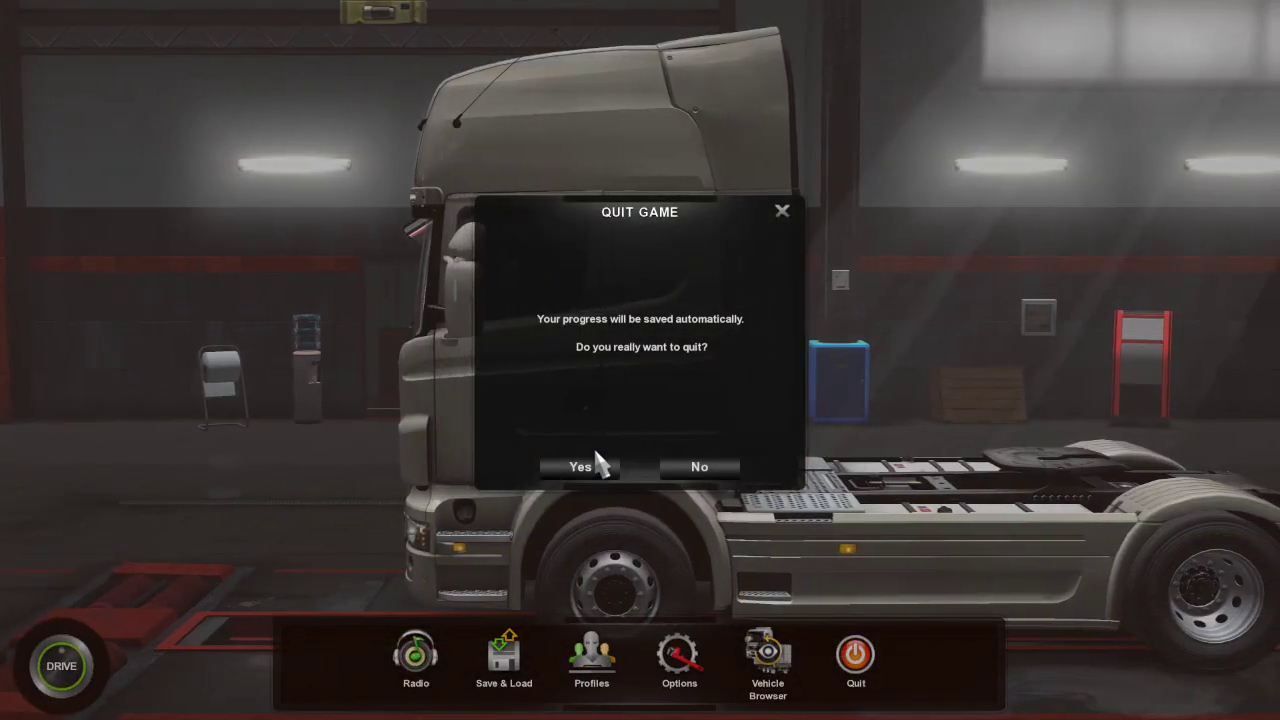
{"action": "left_click", "coordinate": [598, 464]}
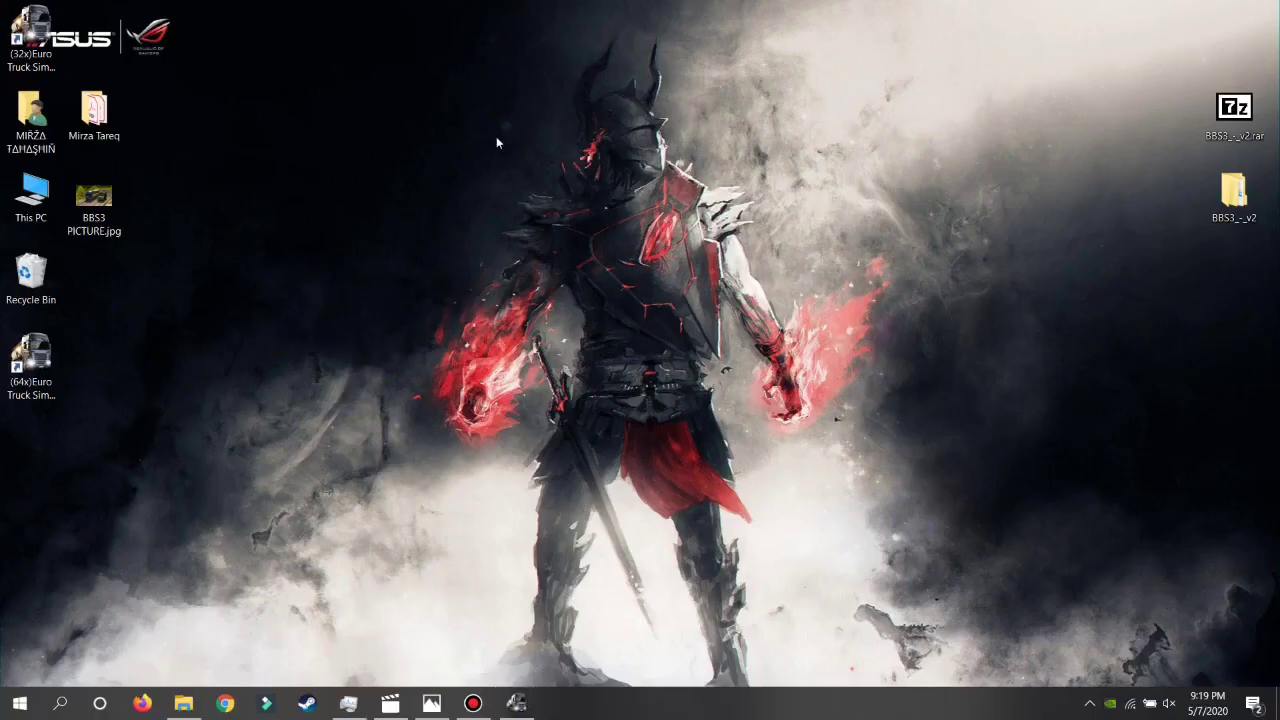
Open the Euro Truck Simulator 2 folder in Documents and snap its window to half of the screen.
{"action": "mouse_move", "coordinate": [183, 703]}
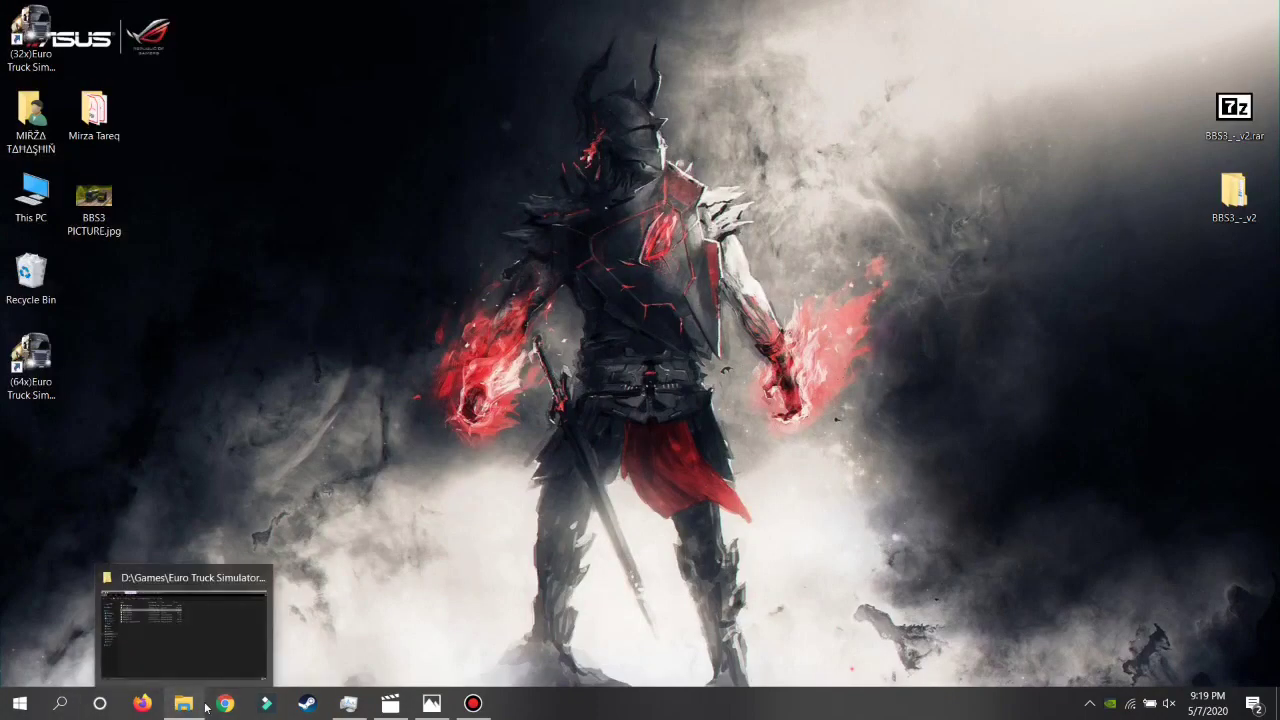
{"action": "left_click", "coordinate": [19, 703]}
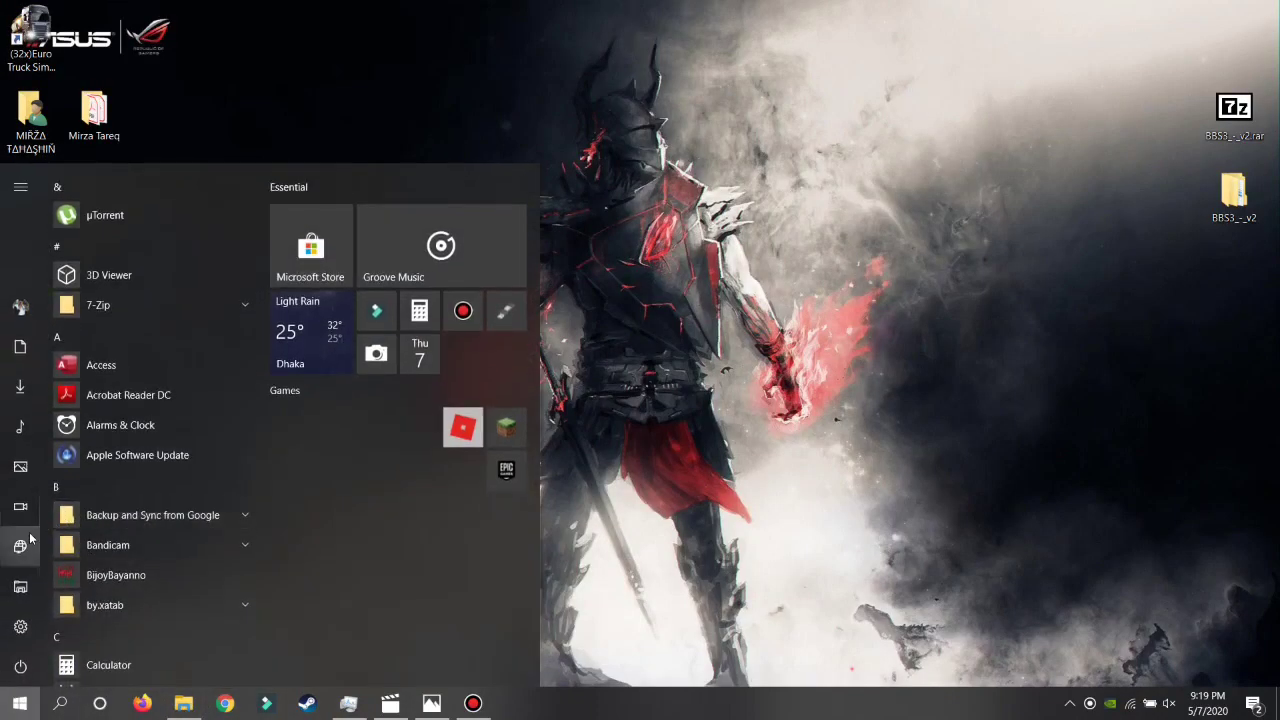
{"action": "mouse_move", "coordinate": [14, 507]}
{"action": "left_click", "coordinate": [102, 493]}
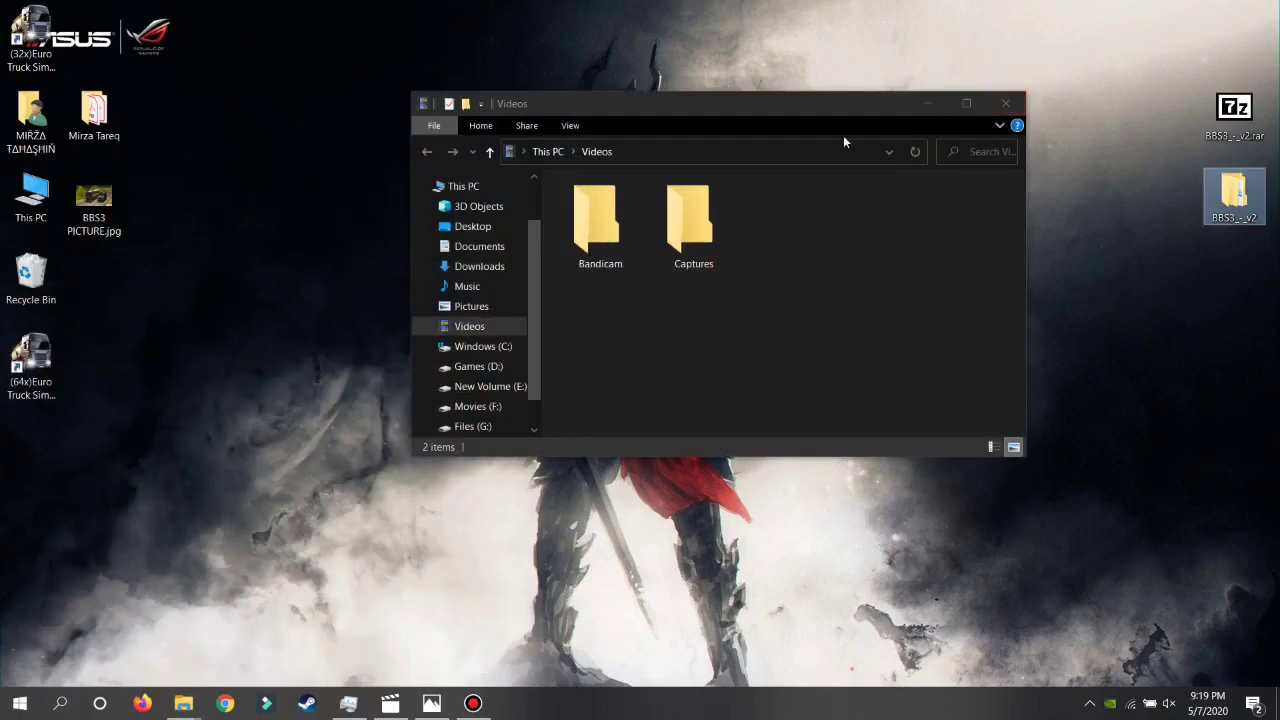
{"action": "scroll", "coordinate": [516, 336], "scroll_direction": "down", "scroll_amount": 1}
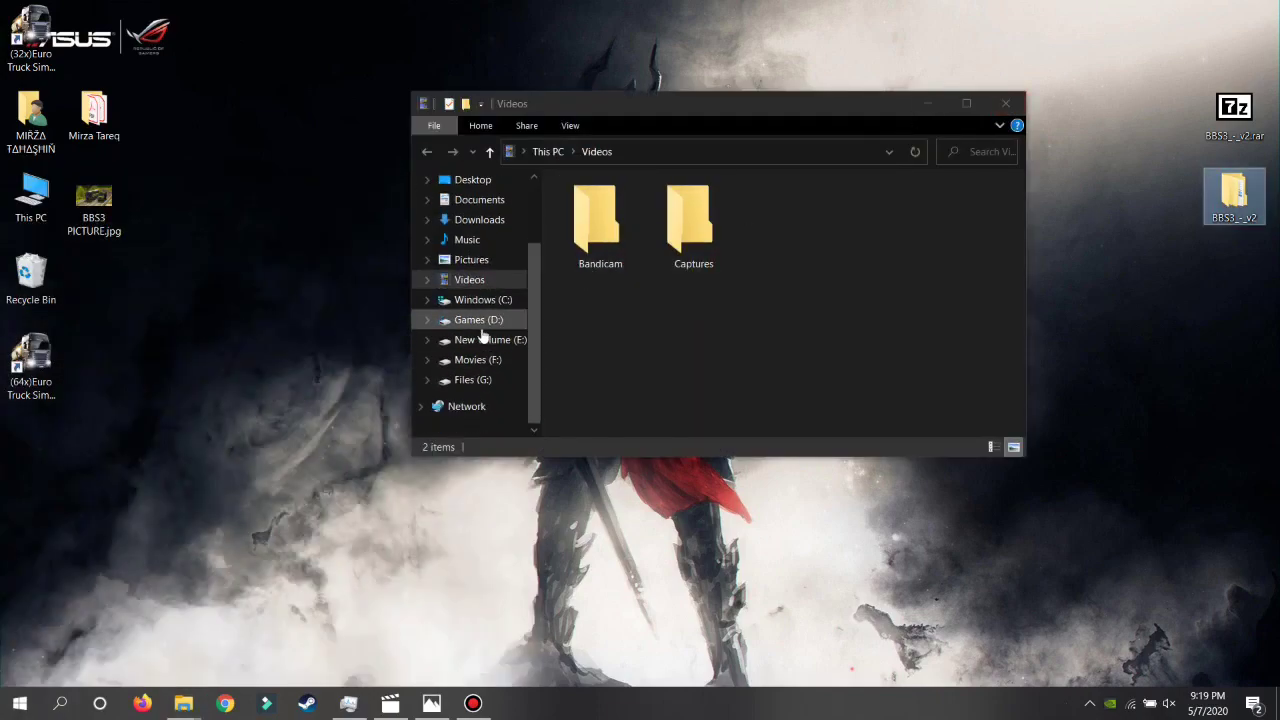
{"action": "left_click", "coordinate": [481, 326]}
{"action": "scroll", "coordinate": [488, 320], "scroll_direction": "up", "scroll_amount": 1}
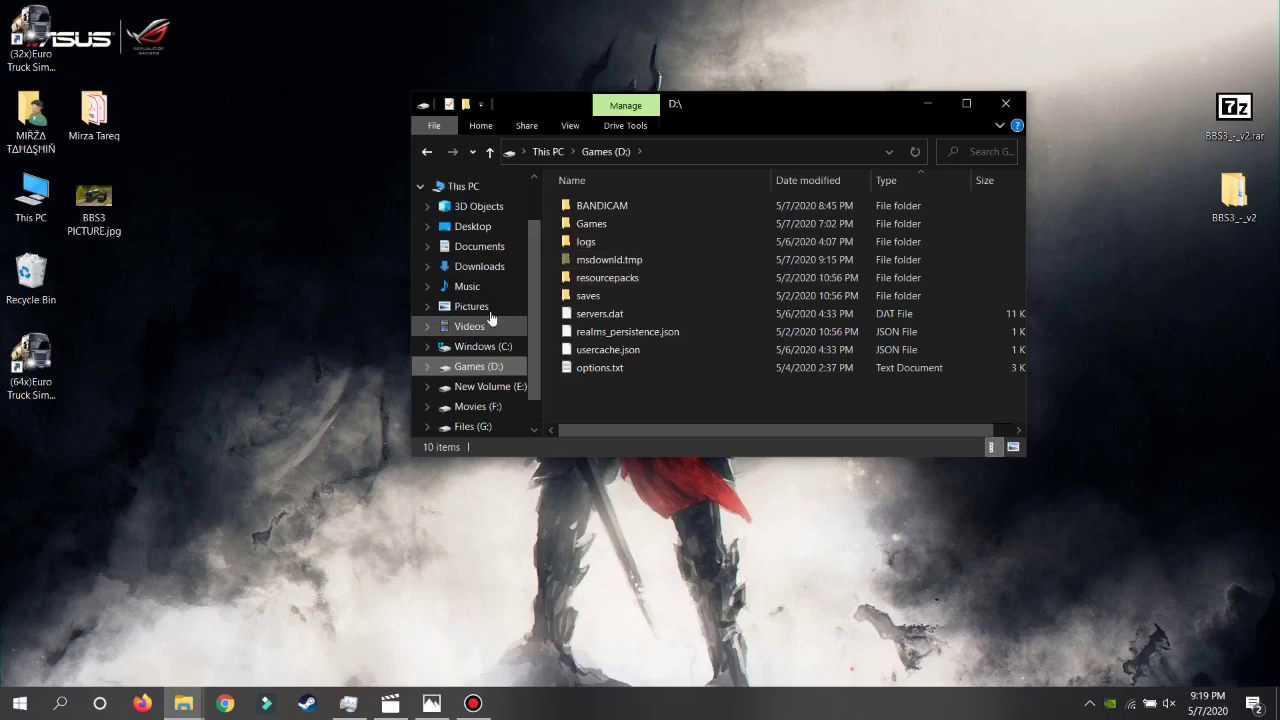
{"action": "left_click", "coordinate": [479, 247]}
{"action": "double_click", "coordinate": [675, 223]}
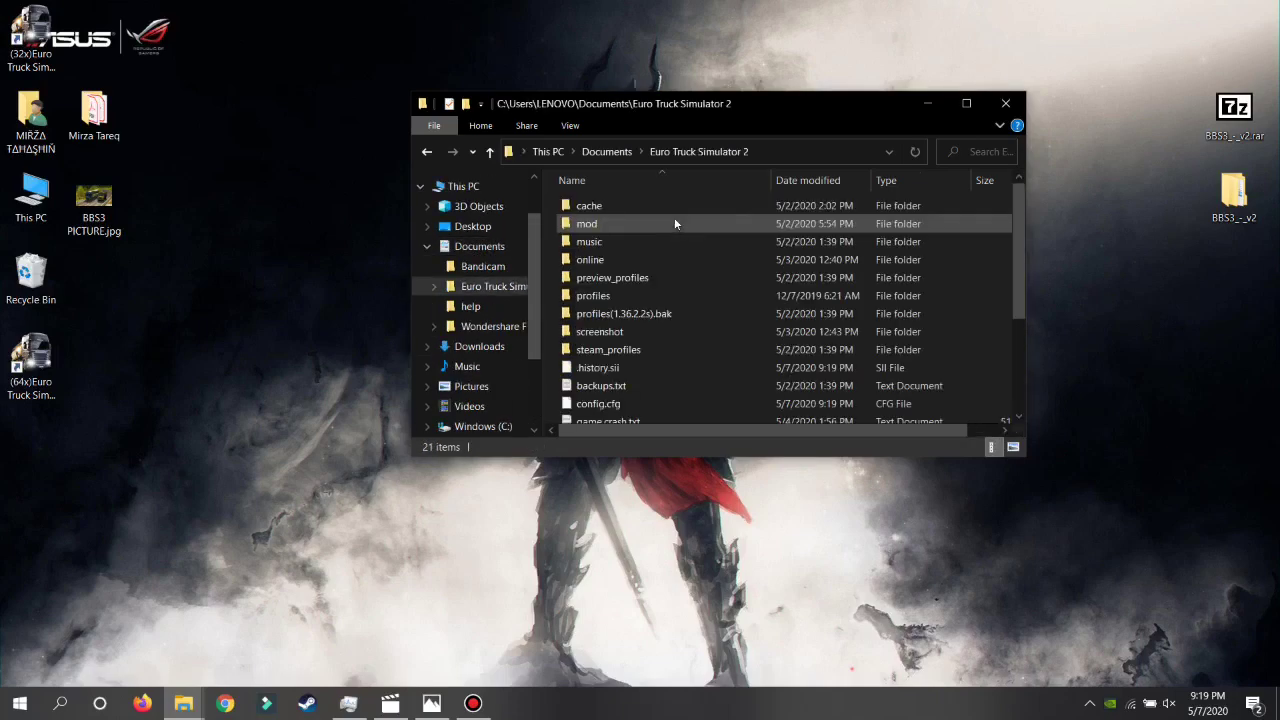
{"action": "left_click_drag", "start_coordinate": [816, 108], "coordinate": [2, 385]}
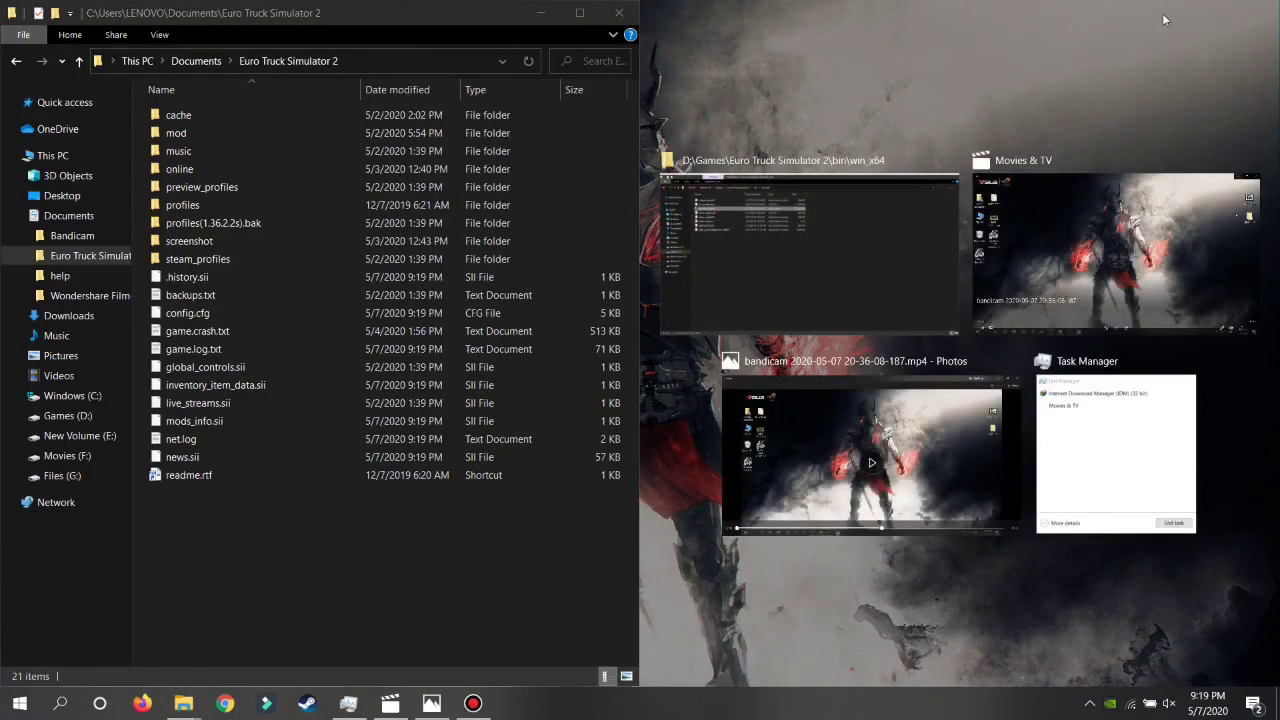
{"action": "left_click", "coordinate": [1200, 112]}
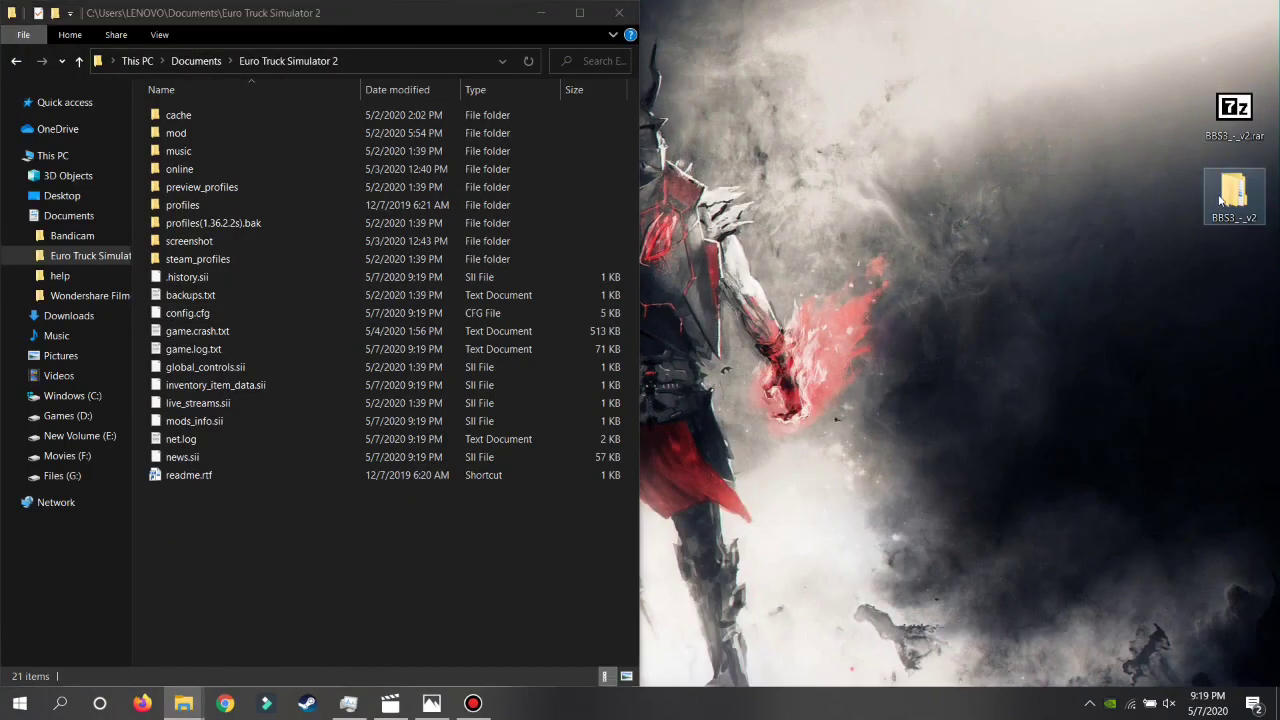
Open the PROFILE folder inside the desktop's BBS3_-_v2\BBS3 - v2 folder and place its window beside the game's Documents folder.
{"action": "double_click", "coordinate": [1221, 200]}
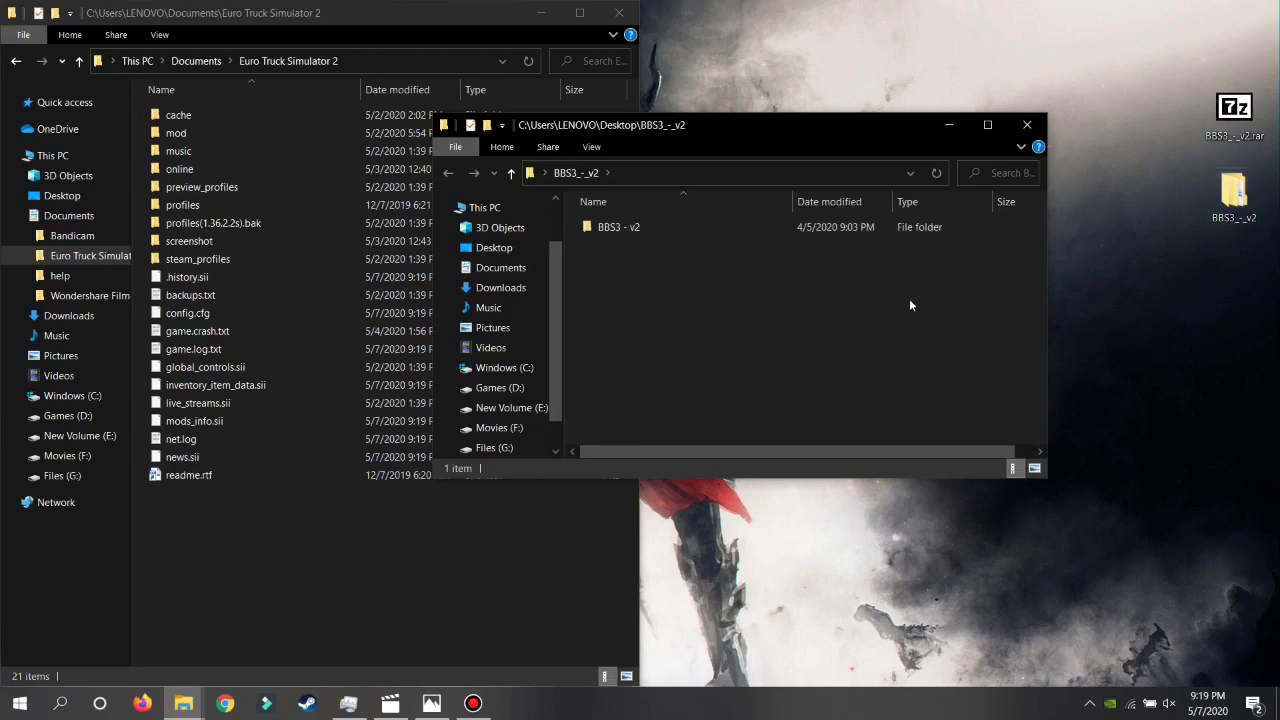
{"action": "double_click", "coordinate": [775, 227]}
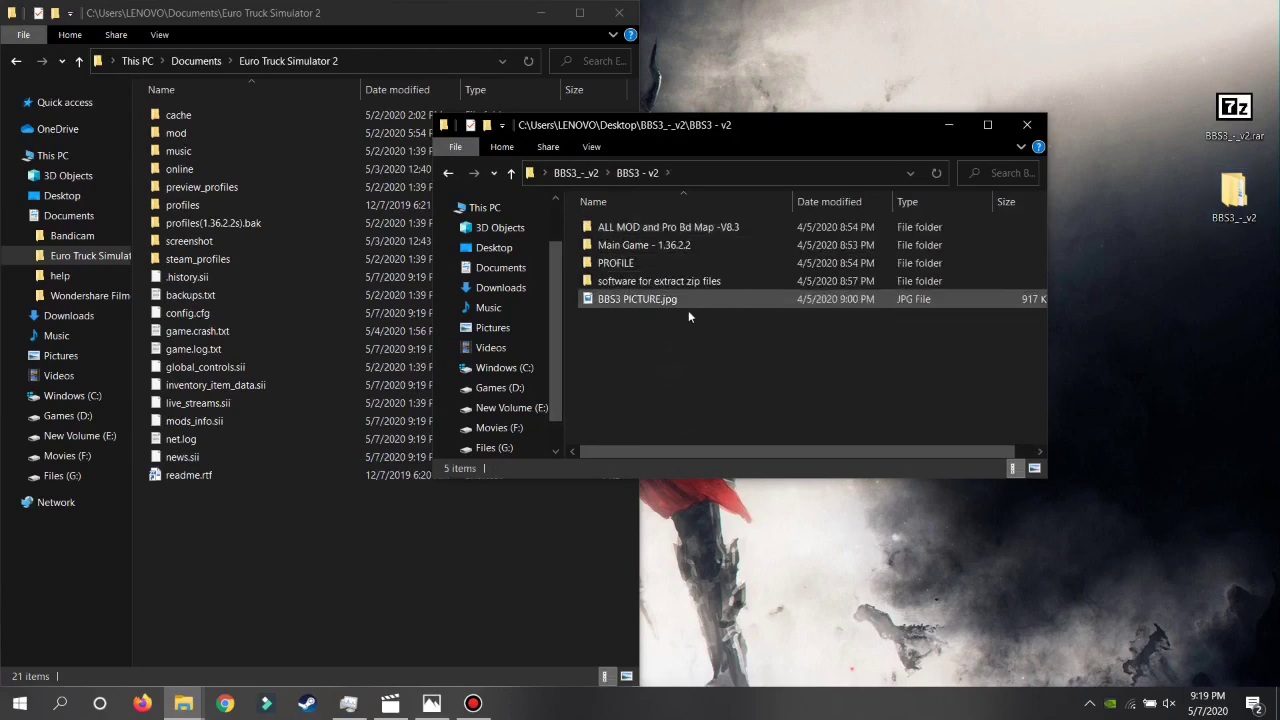
{"action": "double_click", "coordinate": [644, 261]}
{"action": "left_click_drag", "start_coordinate": [700, 125], "coordinate": [1011, 166]}
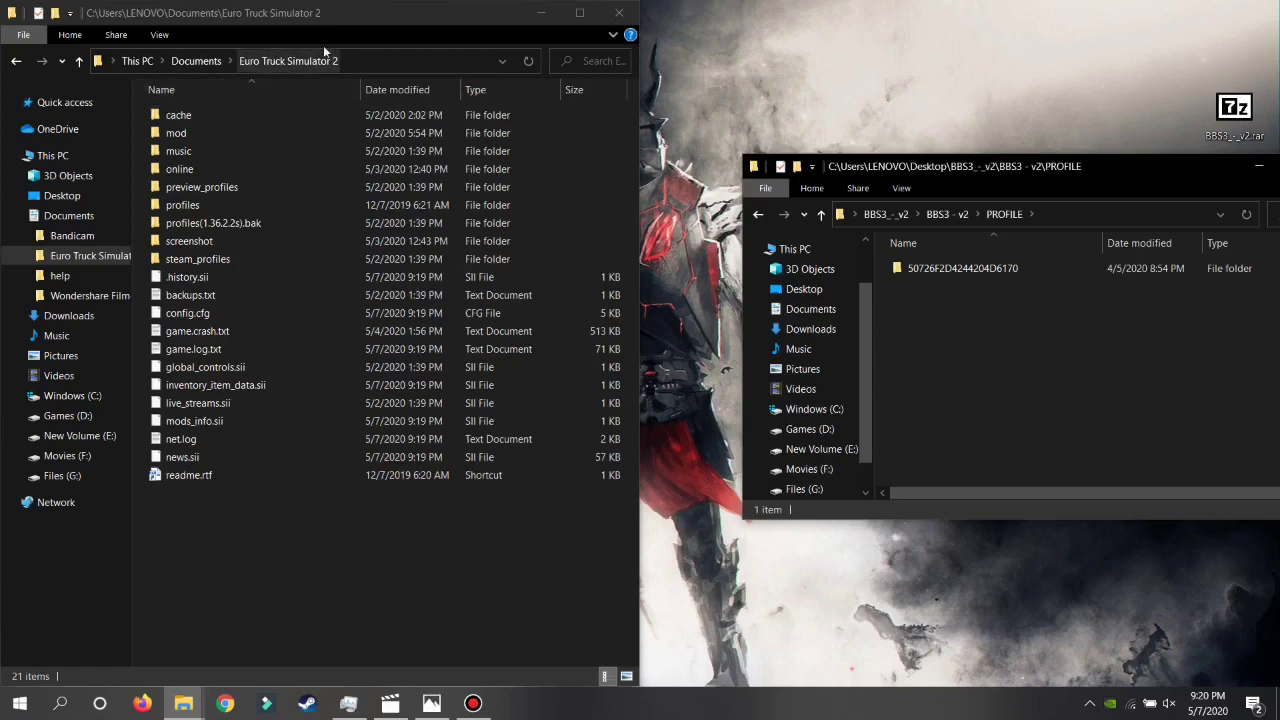
Move the 50726F2D4244204D6170 folder from PROFILE into the Documents\Euro Truck Simulator 2\profiles folder and reposition the source window.
{"action": "double_click", "coordinate": [200, 205]}
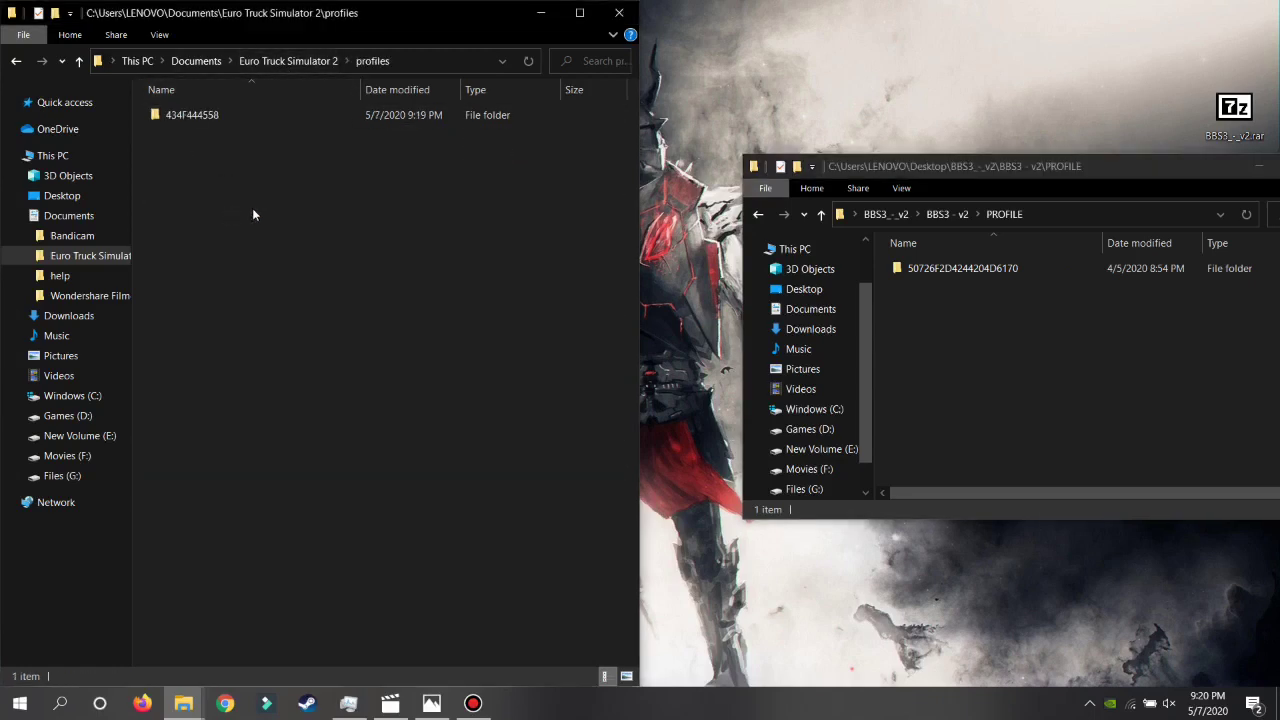
{"action": "left_click", "coordinate": [962, 270]}
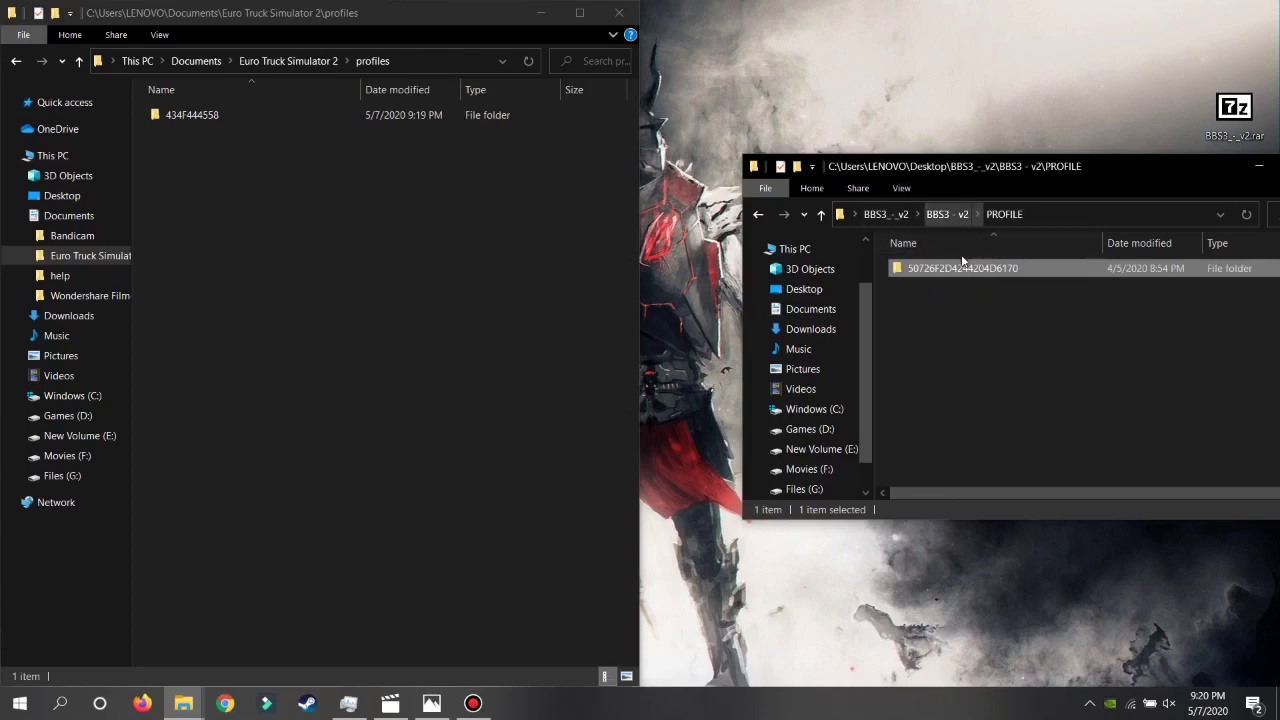
{"action": "left_click_drag", "start_coordinate": [730, 386], "coordinate": [430, 276]}
{"action": "left_click_drag", "start_coordinate": [1111, 176], "coordinate": [799, 239]}
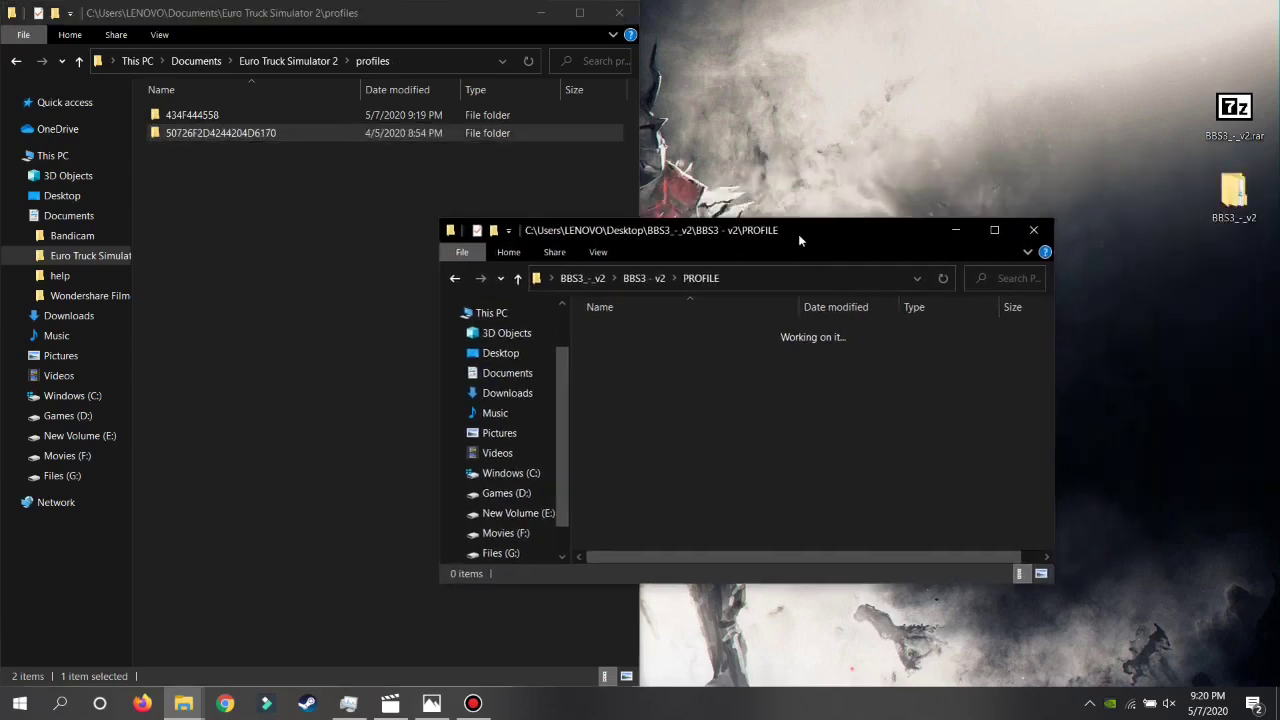
Return to the Documents\Euro Truck Simulator 2 folder and open ALL MOD and Pro Bd Map -V8.3 inside BBS3 - v2 beside it.
{"action": "left_click", "coordinate": [14, 62]}
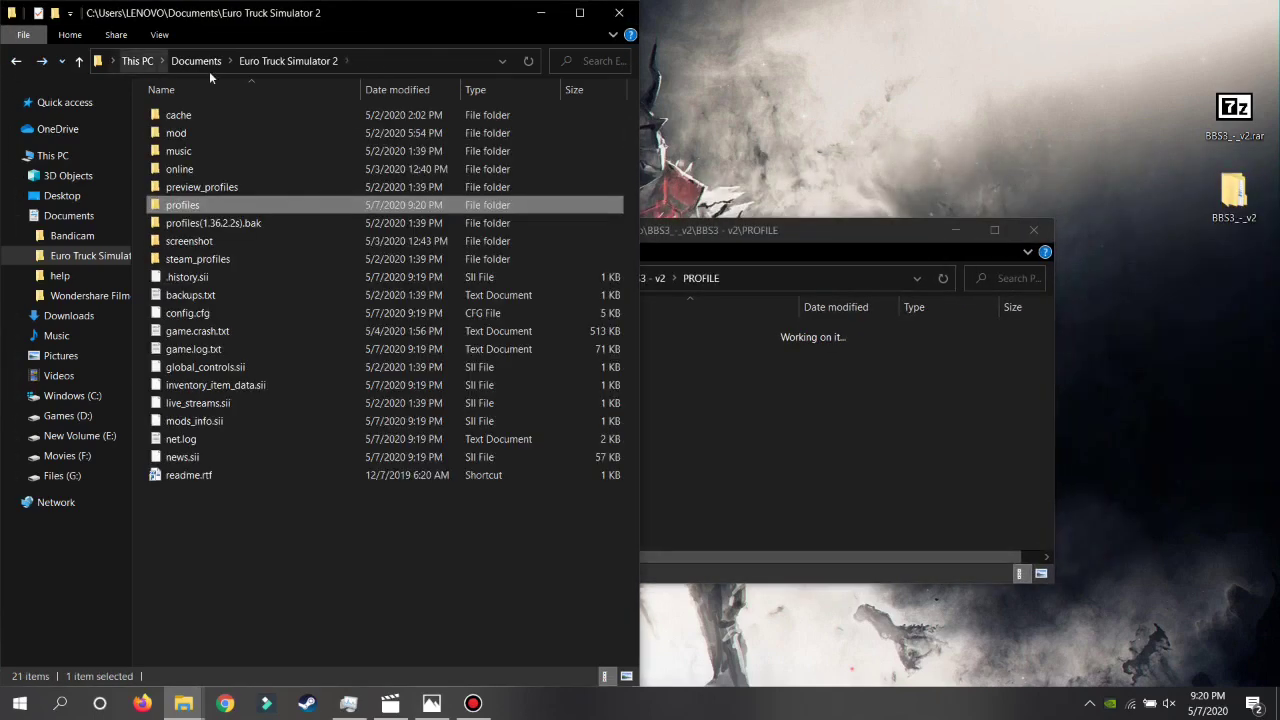
{"action": "left_click_drag", "start_coordinate": [773, 232], "coordinate": [1146, 225]}
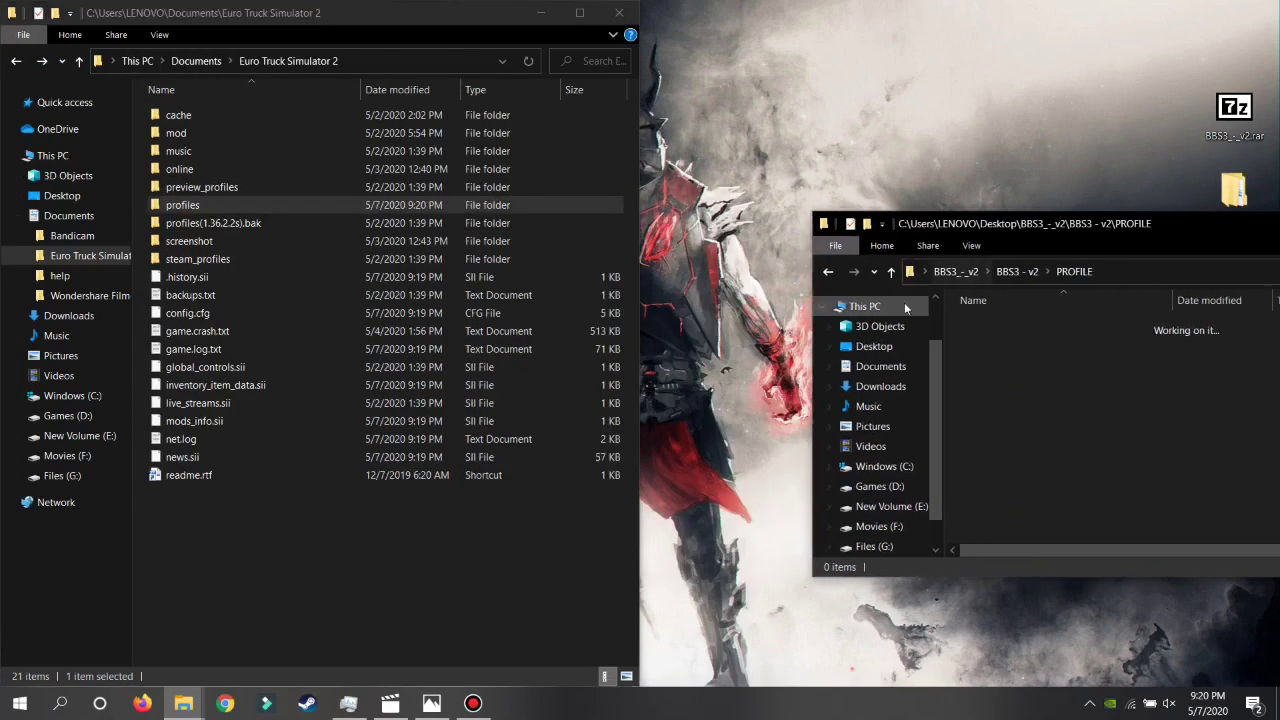
{"action": "left_click", "coordinate": [828, 272]}
{"action": "left_click", "coordinate": [971, 245]}
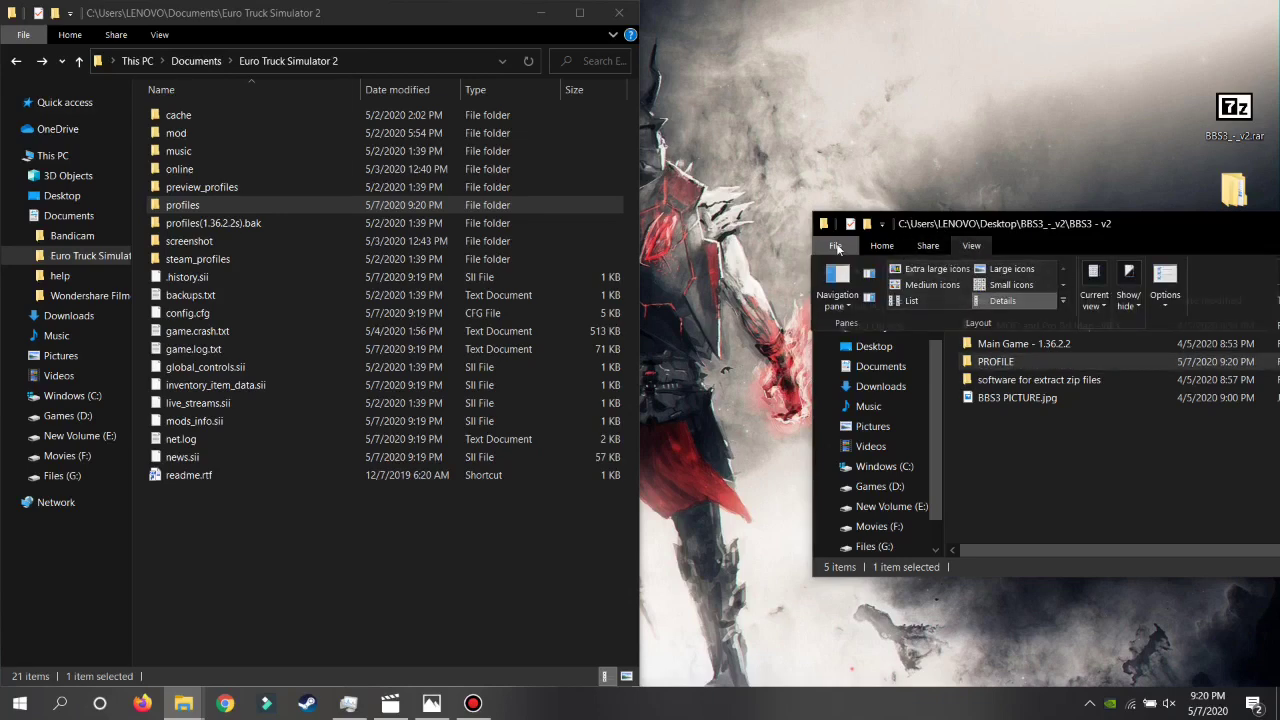
{"action": "left_click", "coordinate": [836, 247]}
{"action": "left_click", "coordinate": [872, 245]}
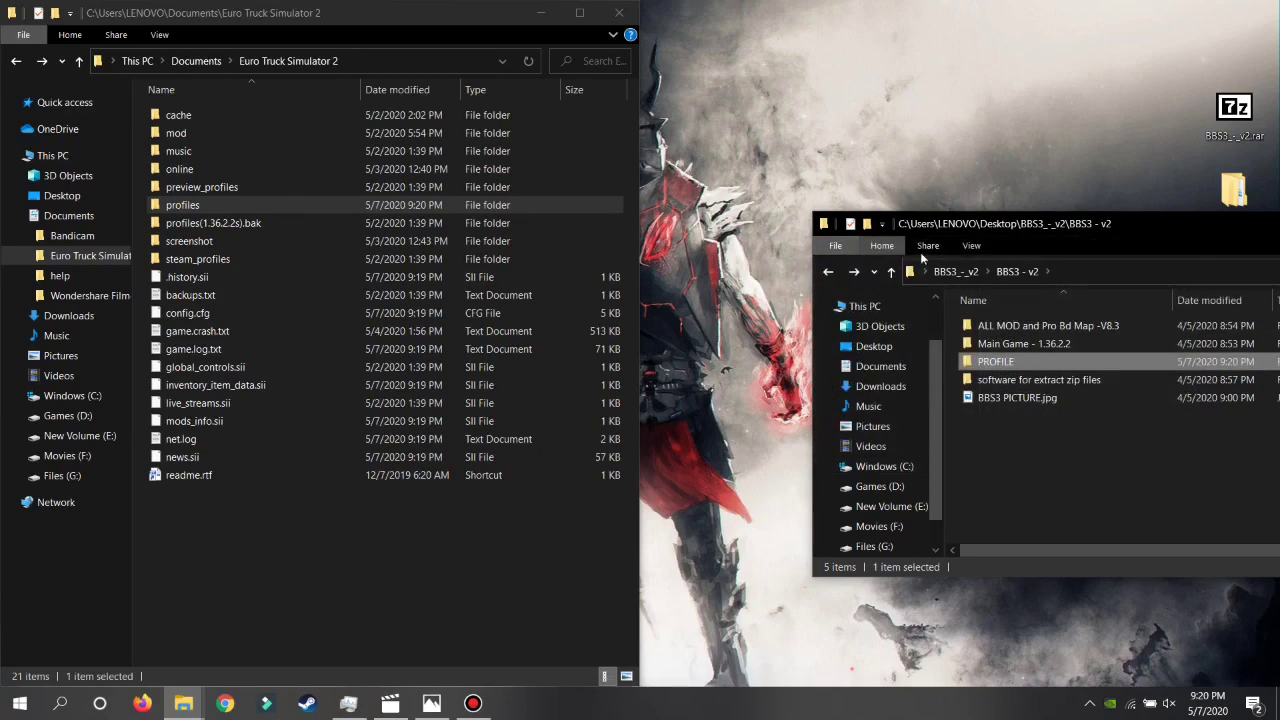
{"action": "double_click", "coordinate": [1020, 326]}
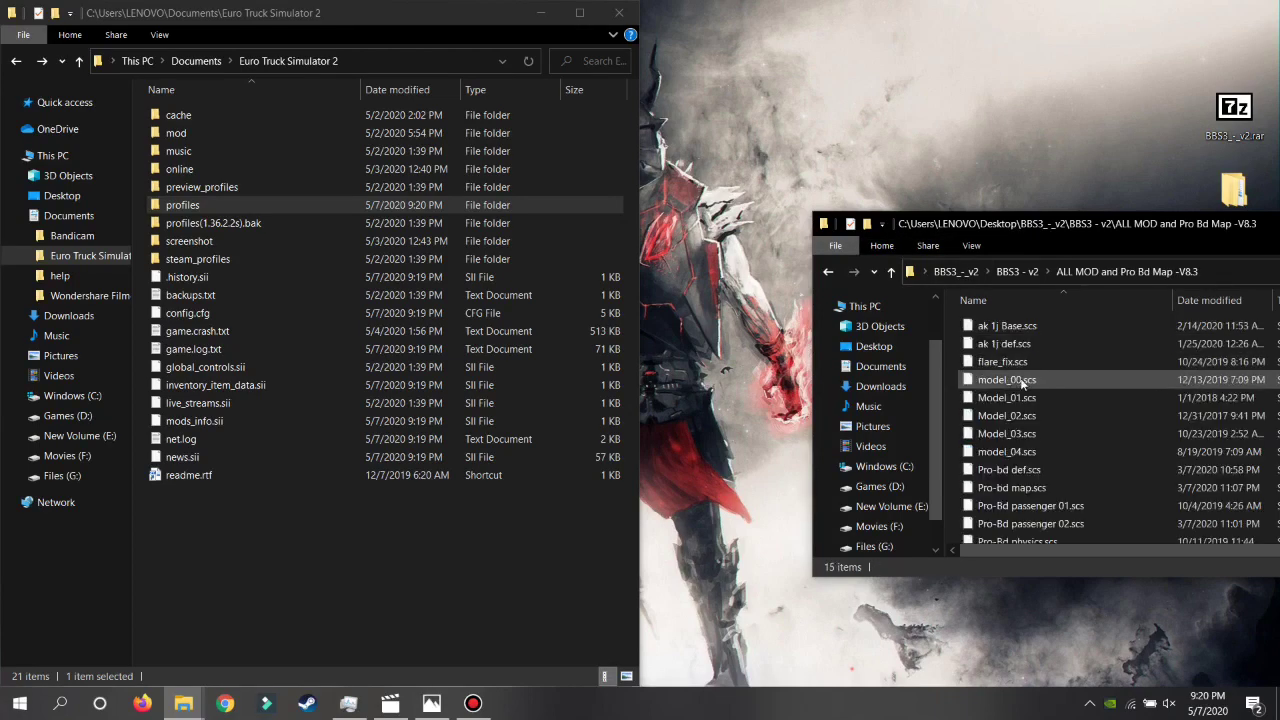
Move all files from ALL MOD and Pro Bd Map -V8.3 into Documents\Euro Truck Simulator 2\mod, replacing the files with the same names.
{"action": "left_click_drag", "start_coordinate": [954, 328], "coordinate": [1000, 540]}
{"action": "left_click_drag", "start_coordinate": [1030, 480], "coordinate": [927, 448]}
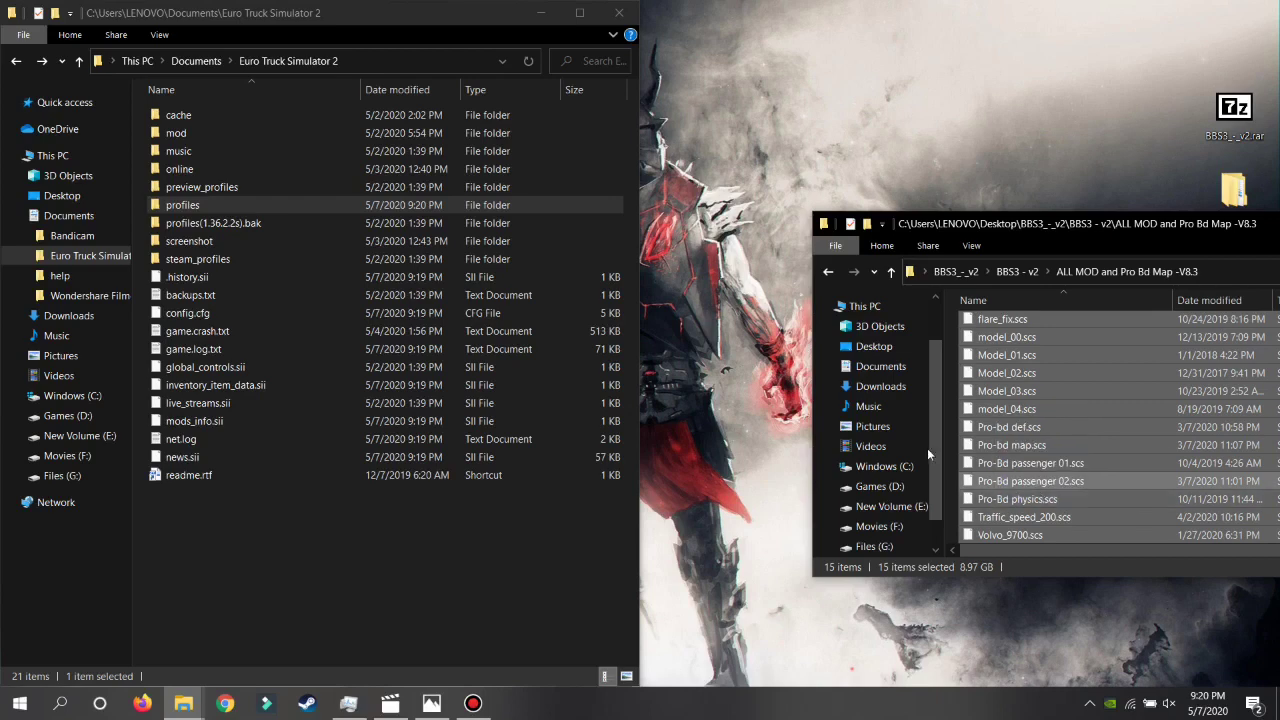
{"action": "left_click_drag", "start_coordinate": [636, 314], "coordinate": [180, 133]}
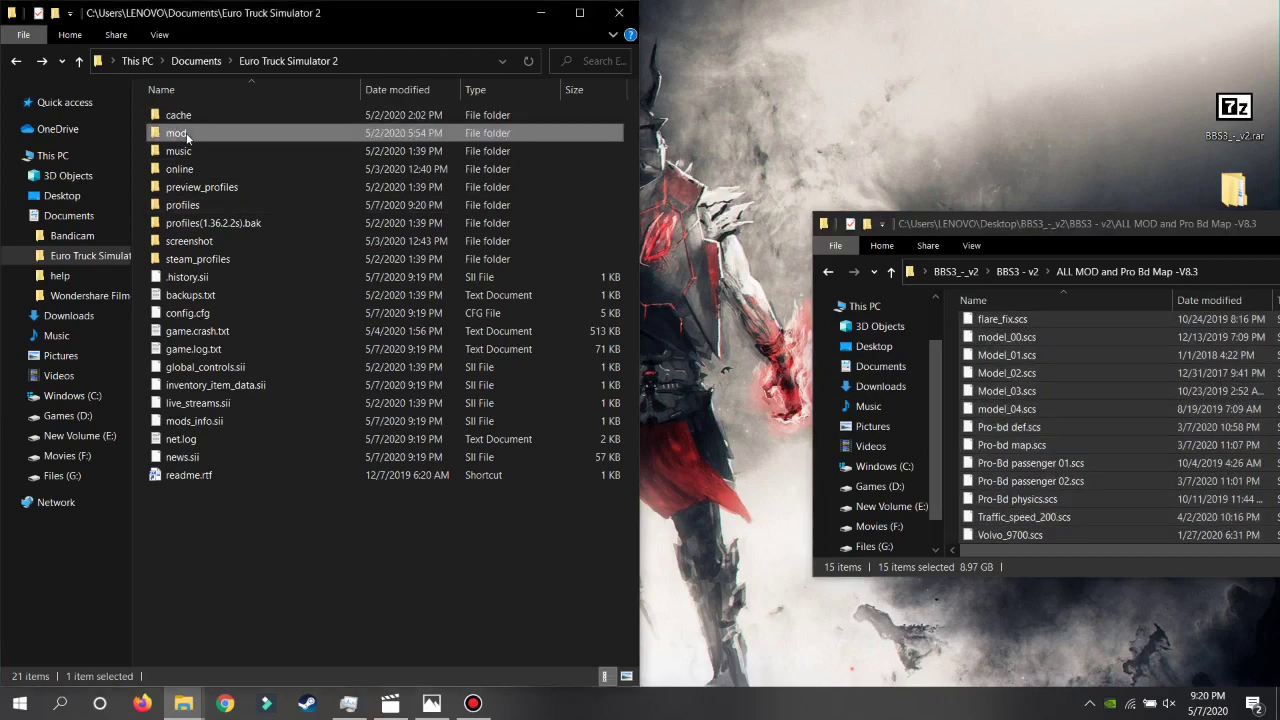
{"action": "double_click", "coordinate": [180, 133]}
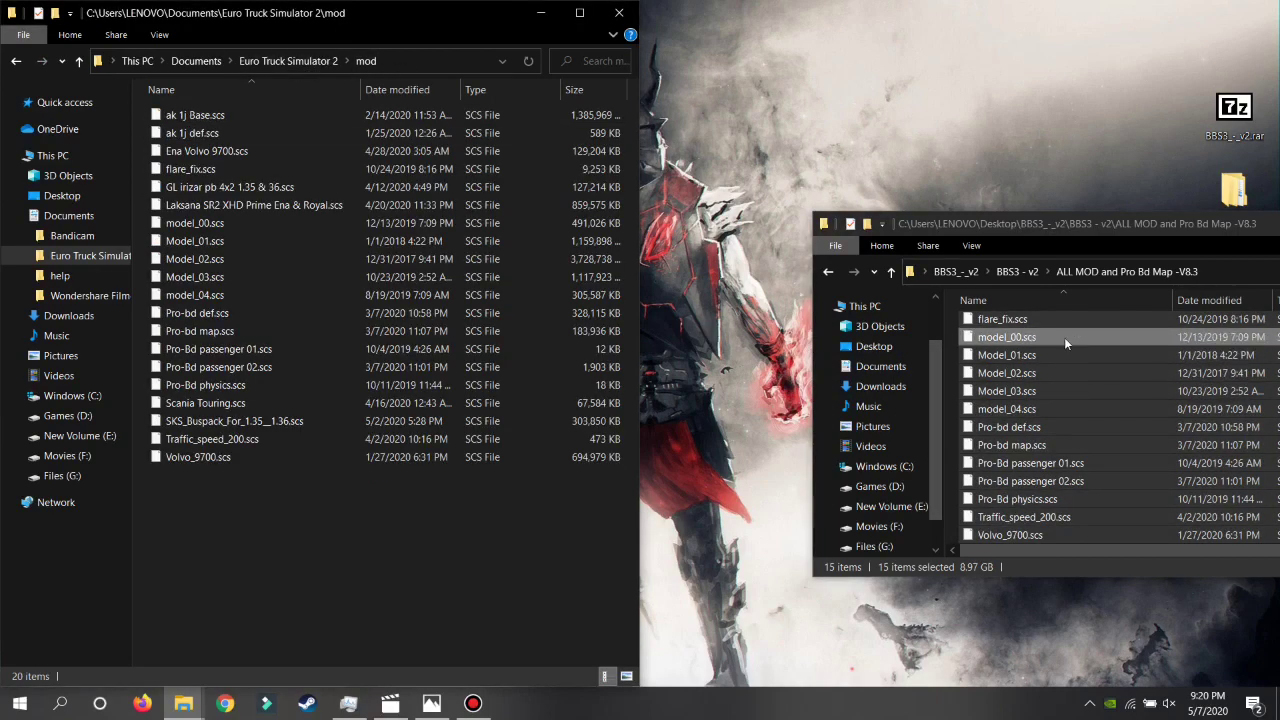
{"action": "left_click_drag", "start_coordinate": [1064, 337], "coordinate": [420, 471]}
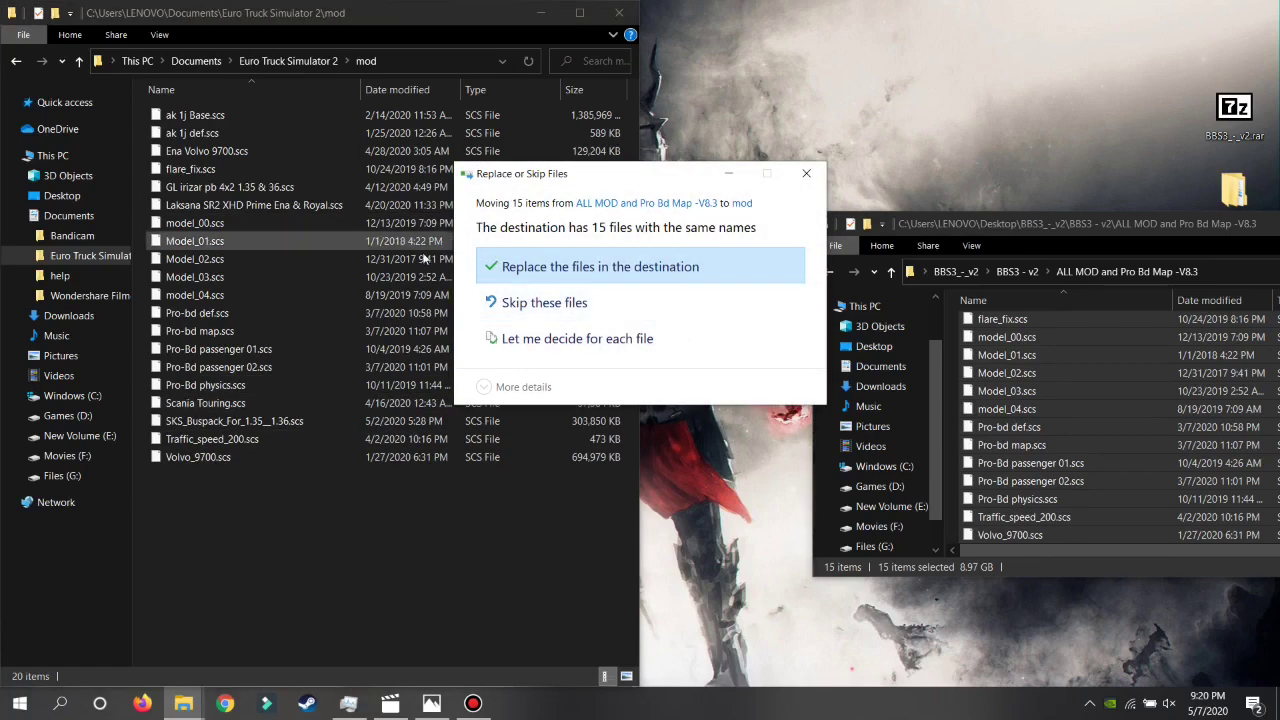
{"action": "left_click", "coordinate": [577, 278]}
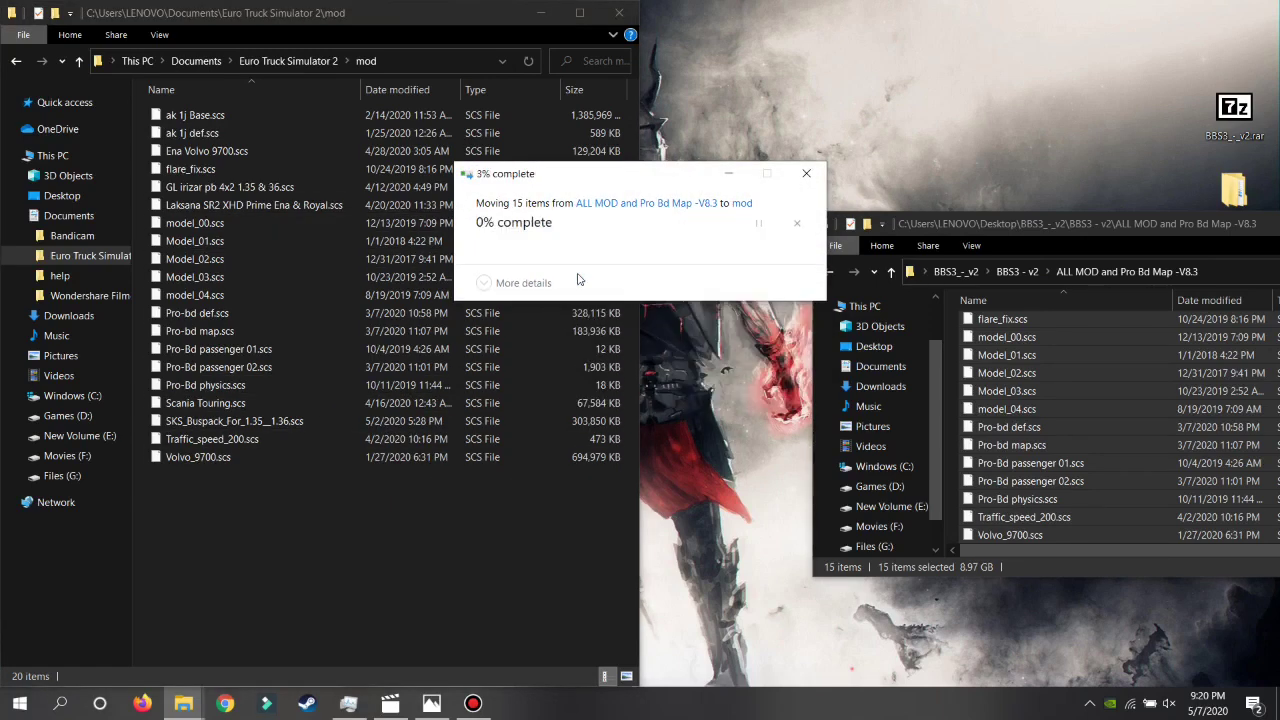
{"action": "left_click", "coordinate": [1050, 253]}
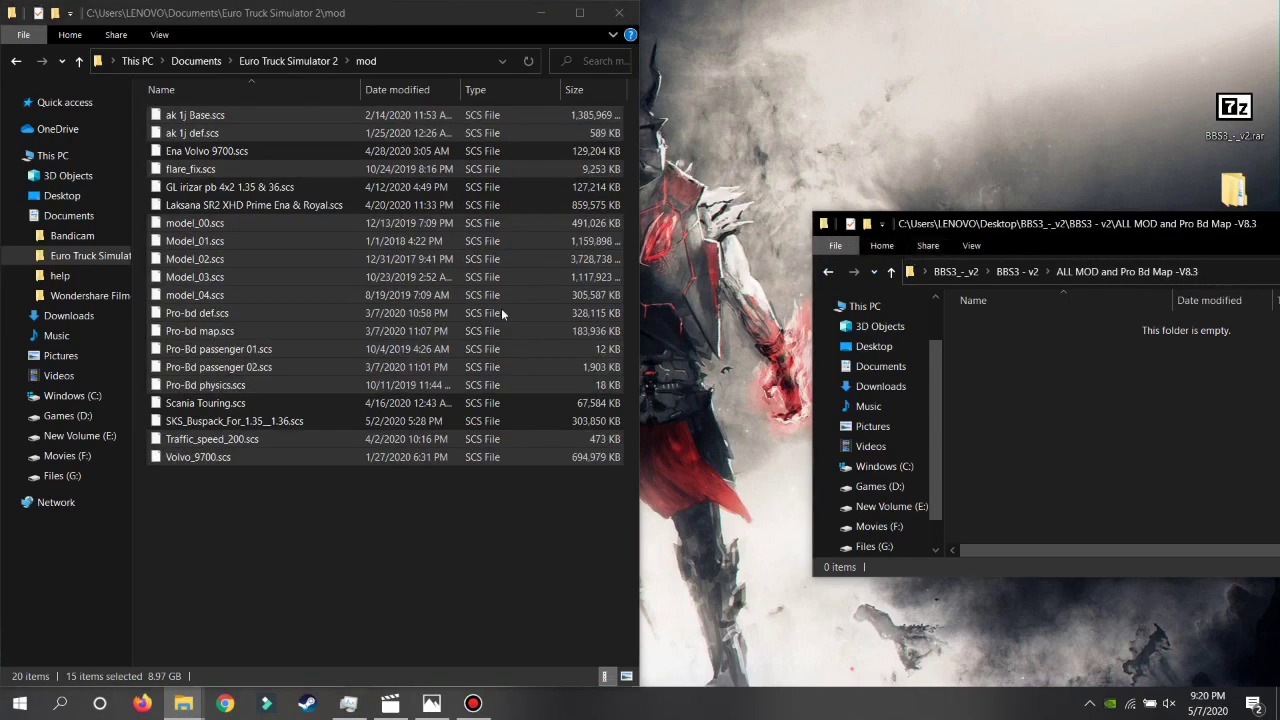
Close the mod folder and ALL MOD and Pro Bd Map -V8.3 windows to return to the desktop.
{"action": "left_click", "coordinate": [619, 12]}
{"action": "left_click_drag", "start_coordinate": [969, 214], "coordinate": [713, 214]}
{"action": "left_click", "coordinate": [1148, 228]}
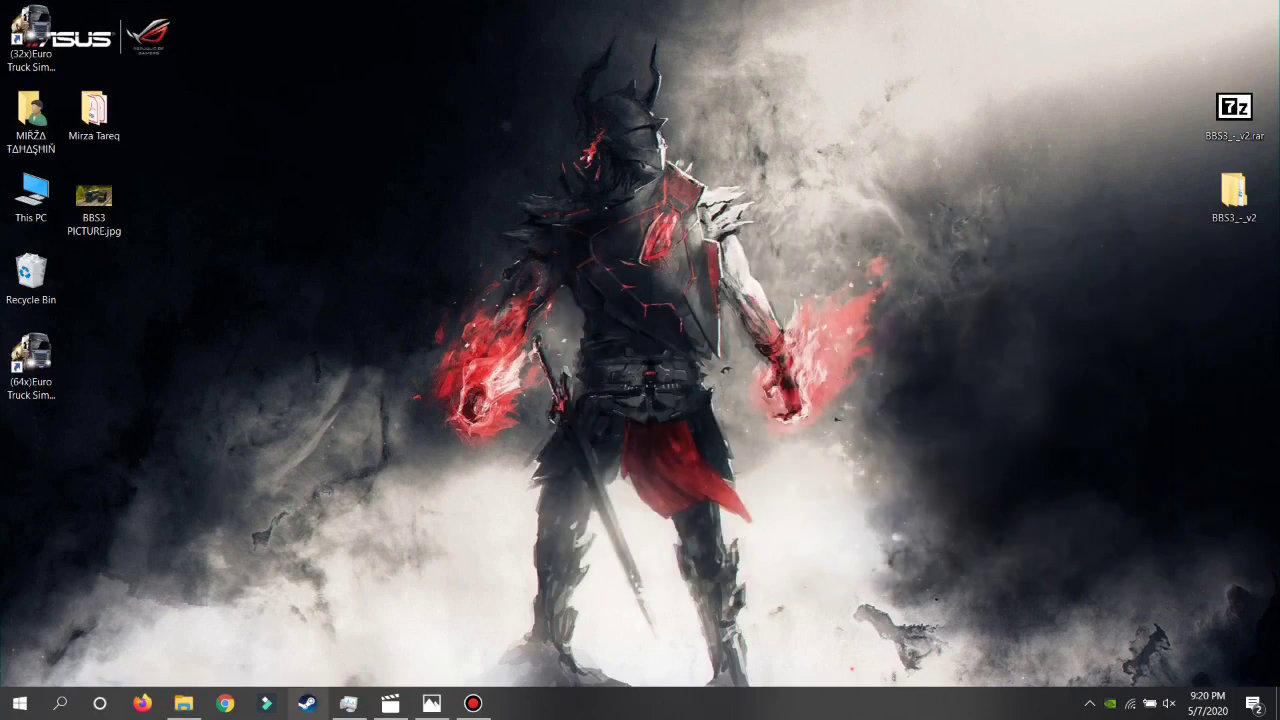
{"action": "left_click", "coordinate": [20, 703]}
{"action": "left_click", "coordinate": [810, 468]}
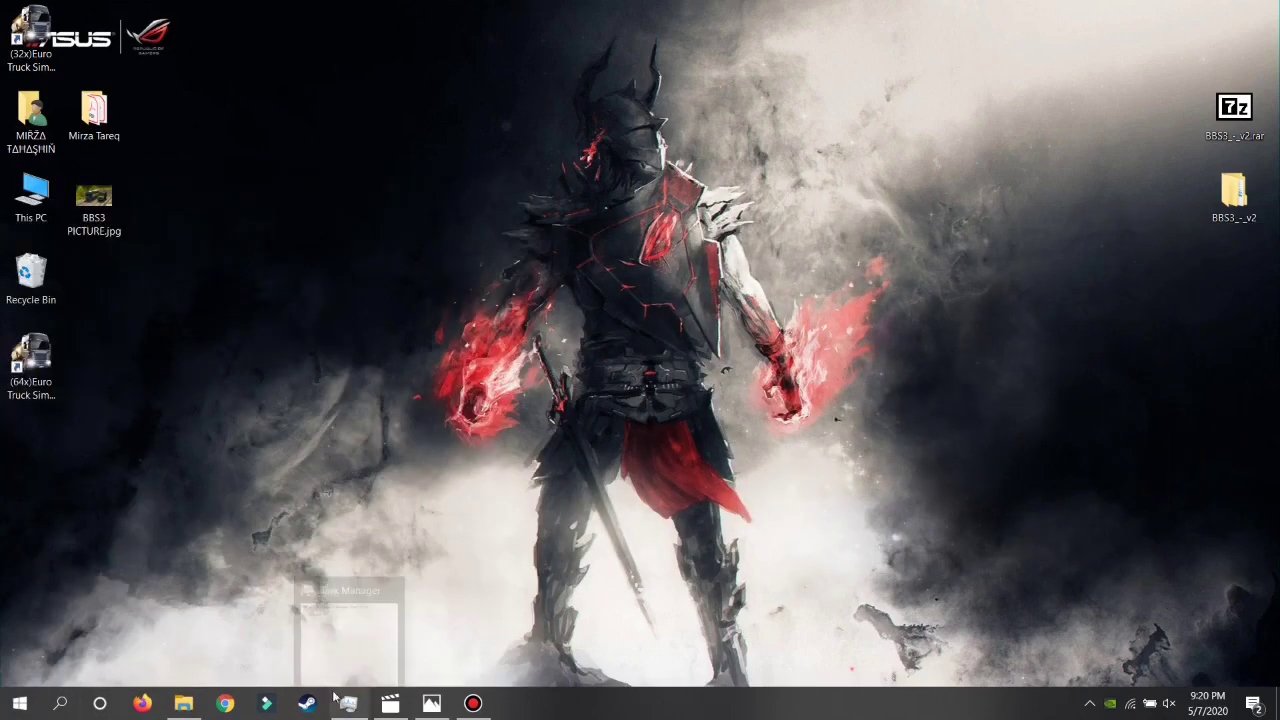
Launch eurotrucks2.exe from the game's bin\win_x64 folder.
{"action": "left_click", "coordinate": [183, 703]}
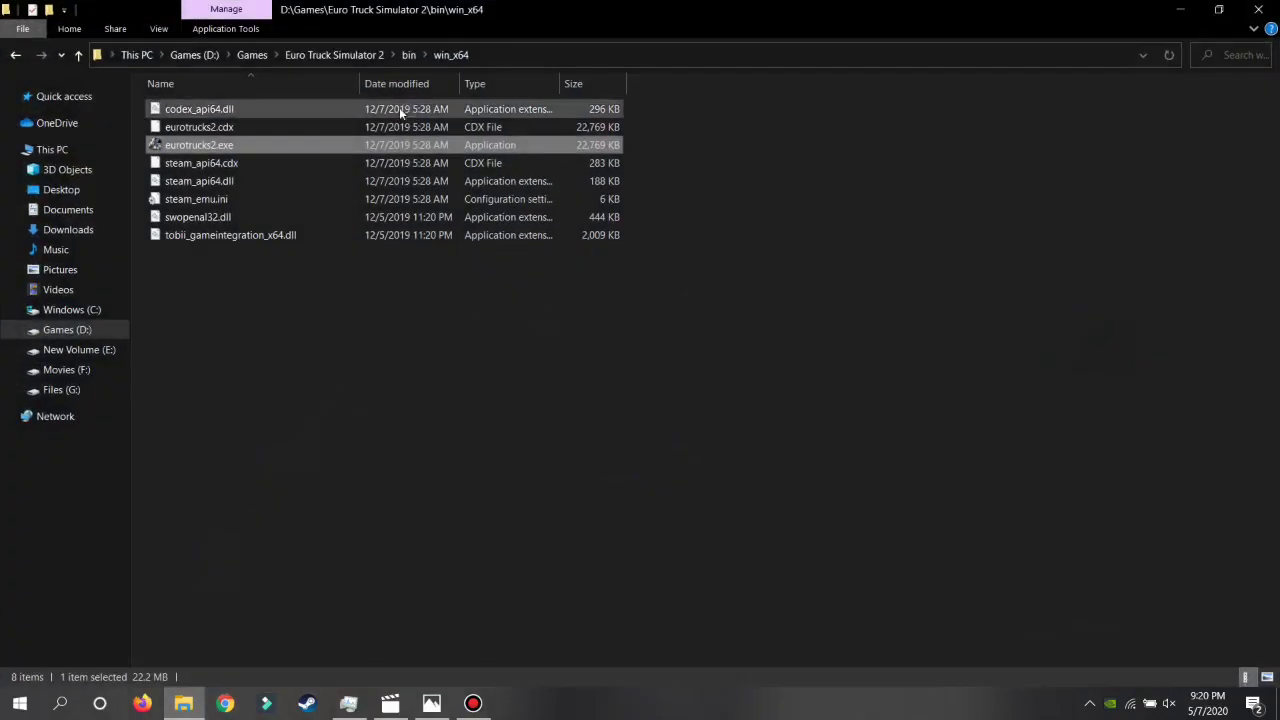
{"action": "left_click", "coordinate": [202, 165]}
{"action": "left_click", "coordinate": [195, 150]}
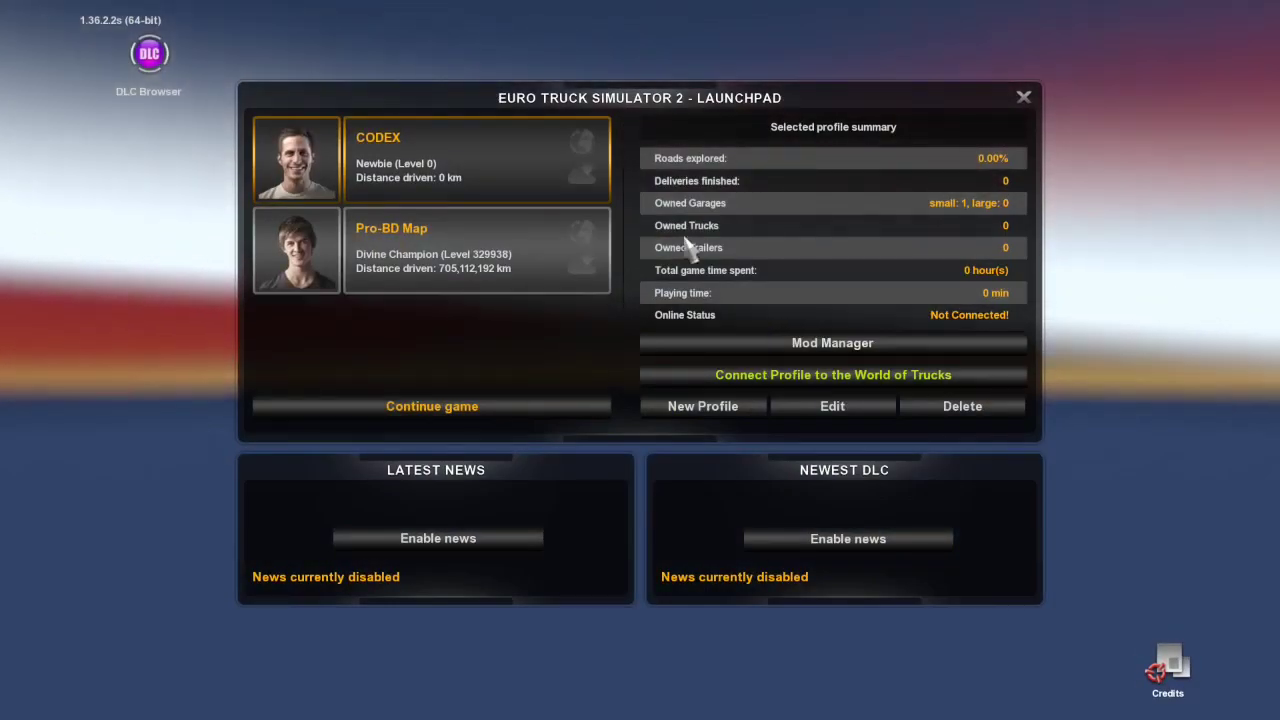
Open the Mod Manager for the Pro-BD Map profile and disable all of its active mods.
{"action": "left_click", "coordinate": [597, 262]}
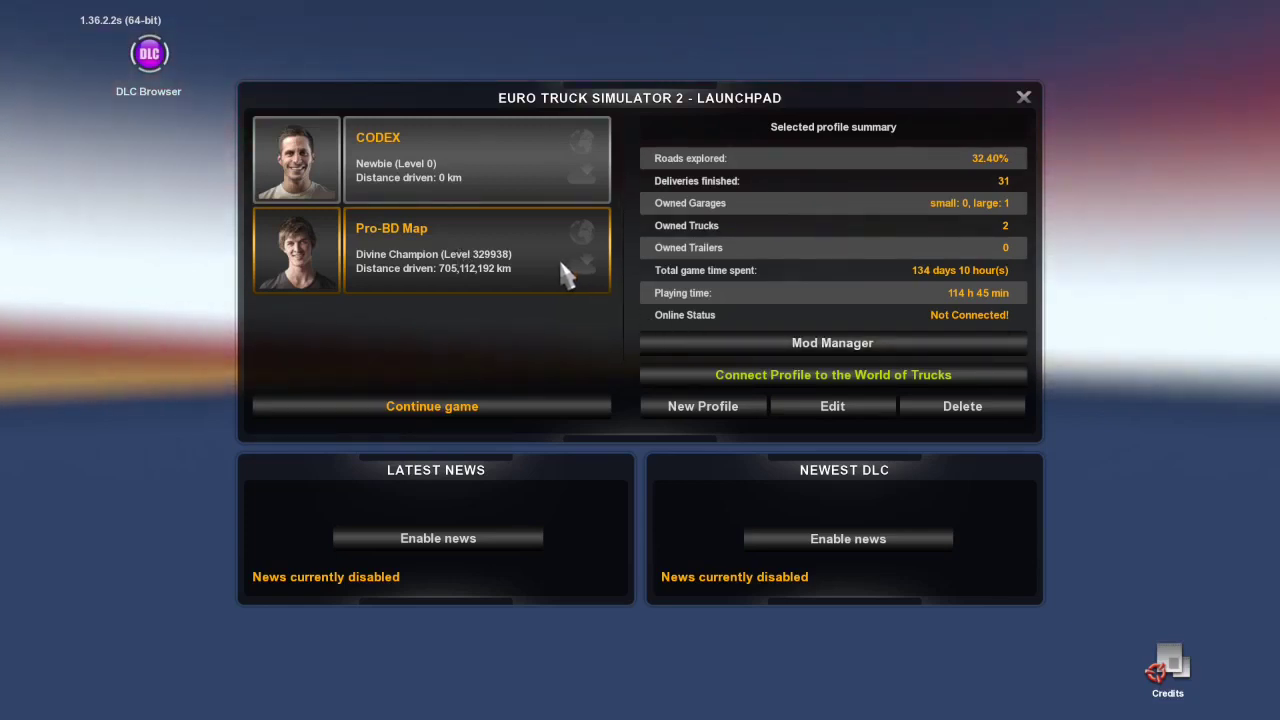
{"action": "left_click", "coordinate": [678, 342]}
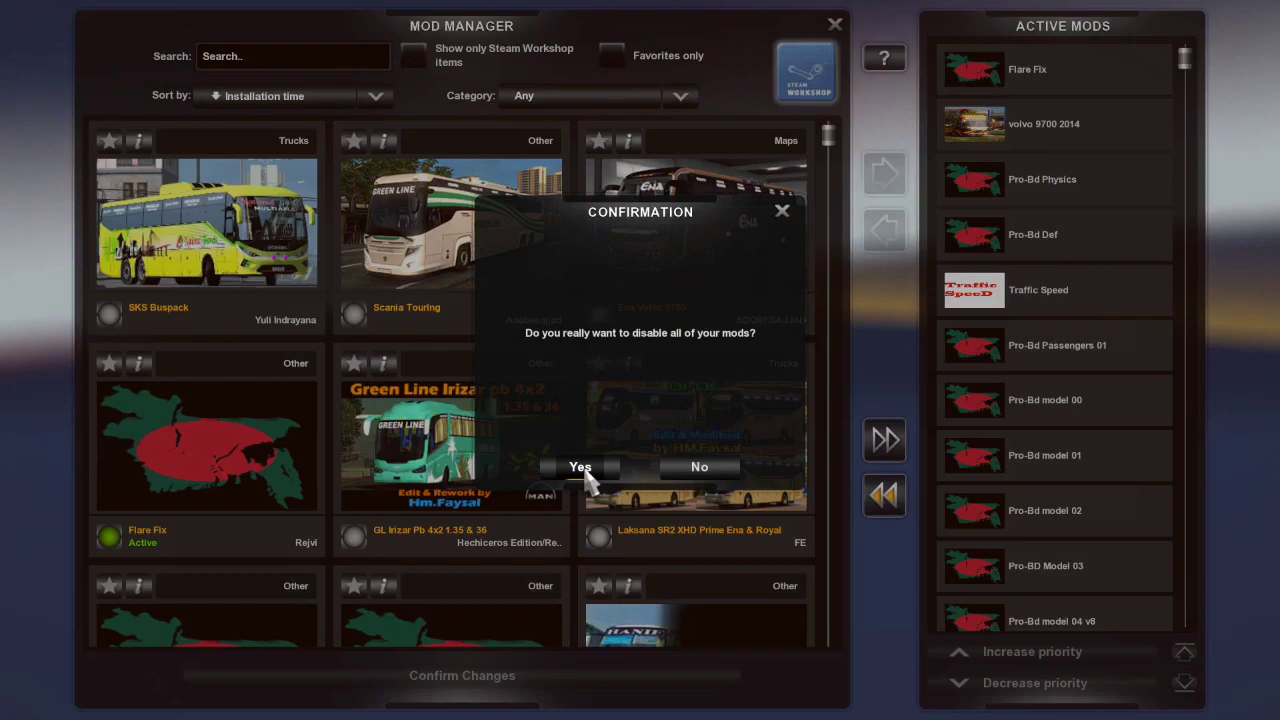
{"action": "left_click", "coordinate": [583, 469]}
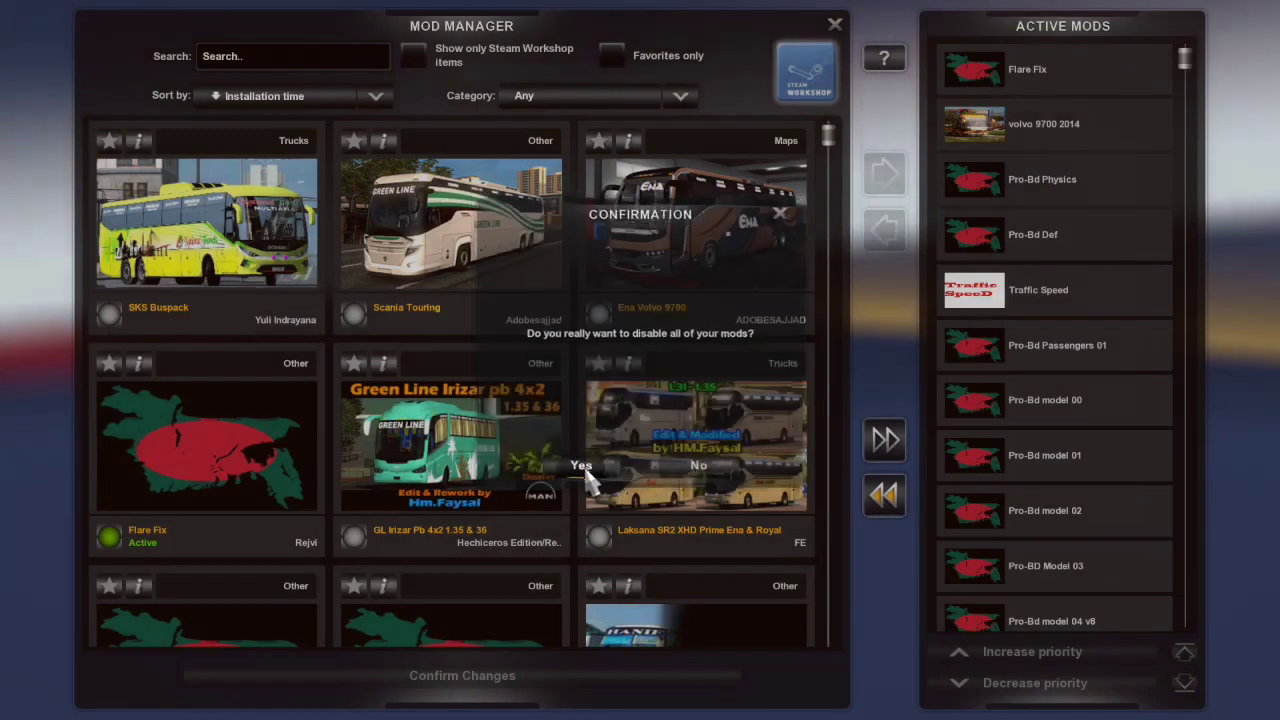
Try activating the Flare Fix mod in the Mod Manager, and deactivate it again.
{"action": "scroll", "coordinate": [560, 470], "scroll_direction": "down", "scroll_amount": 2}
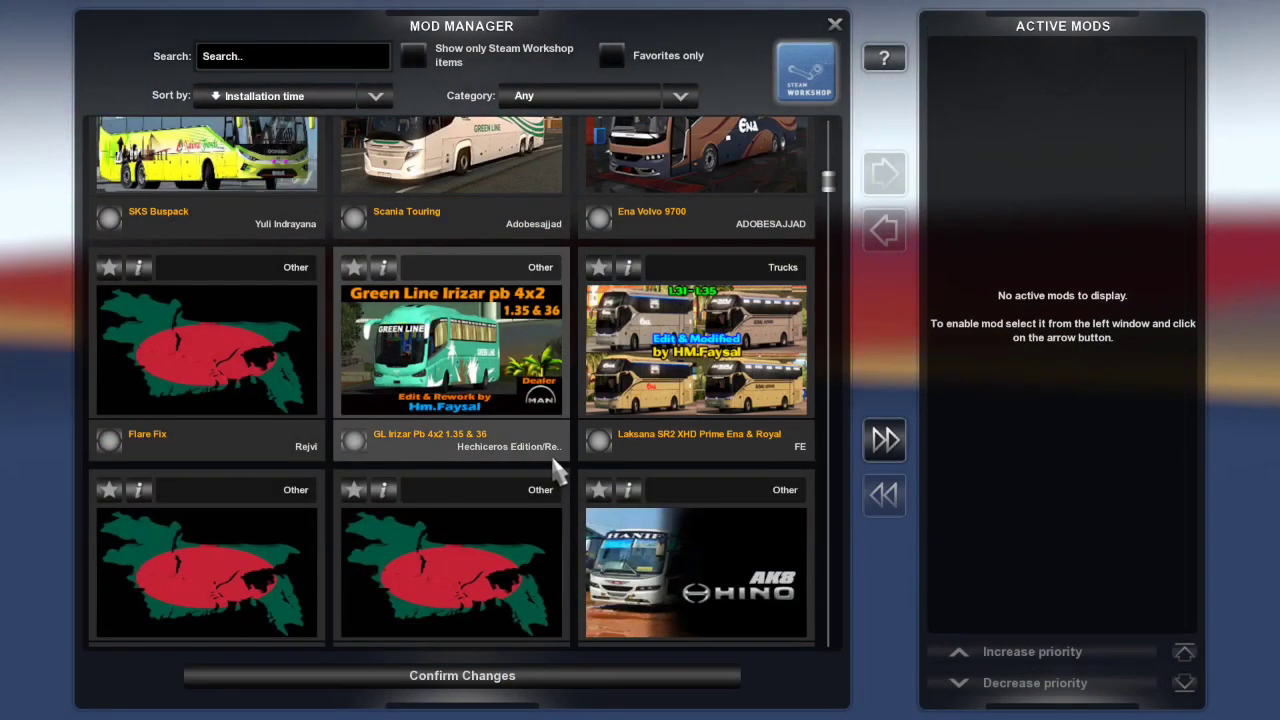
{"action": "scroll", "coordinate": [551, 466], "scroll_direction": "down", "scroll_amount": 5}
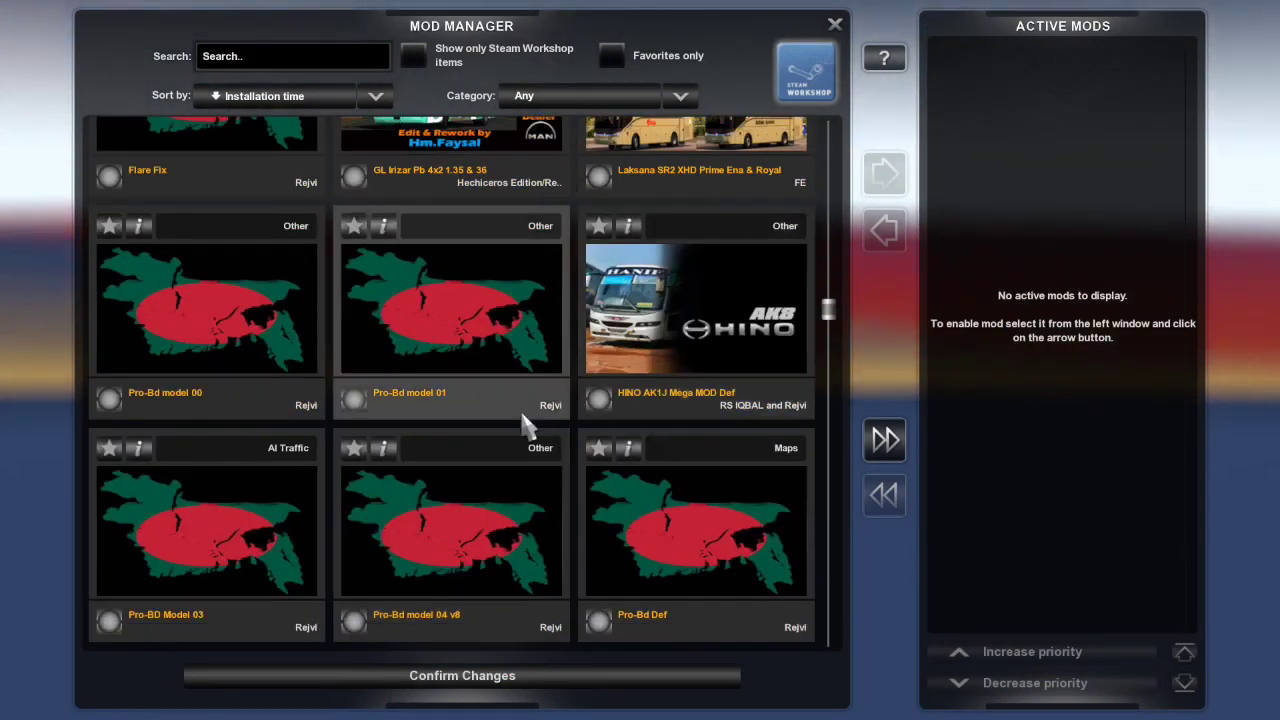
{"action": "scroll", "coordinate": [527, 425], "scroll_direction": "up", "scroll_amount": 5}
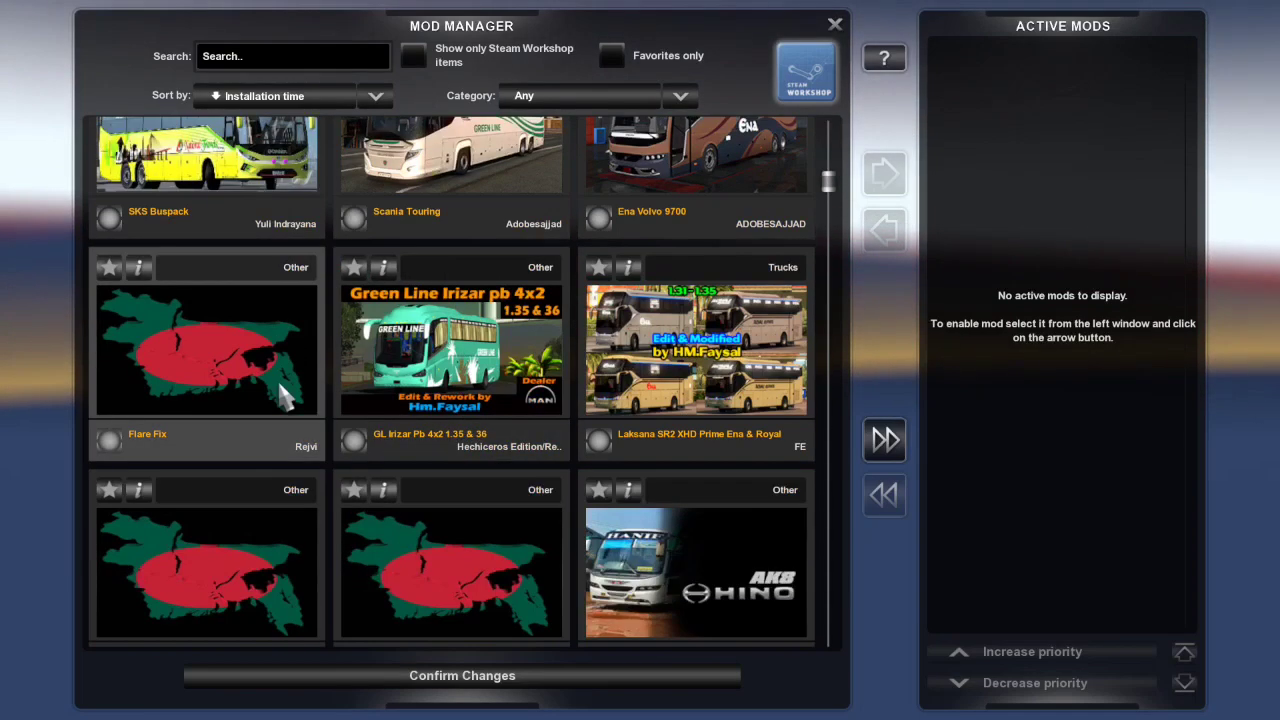
{"action": "scroll", "coordinate": [283, 397], "scroll_direction": "down", "scroll_amount": 1}
{"action": "double_click", "coordinate": [297, 369]}
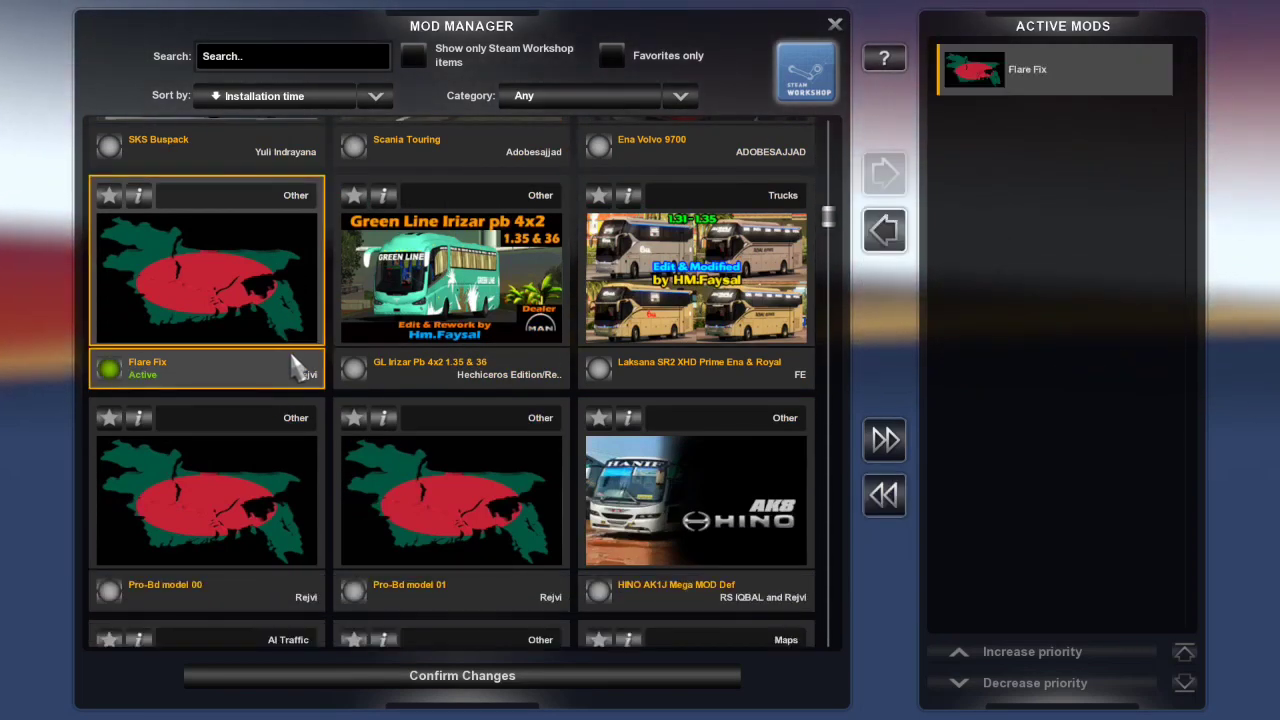
{"action": "double_click", "coordinate": [268, 330]}
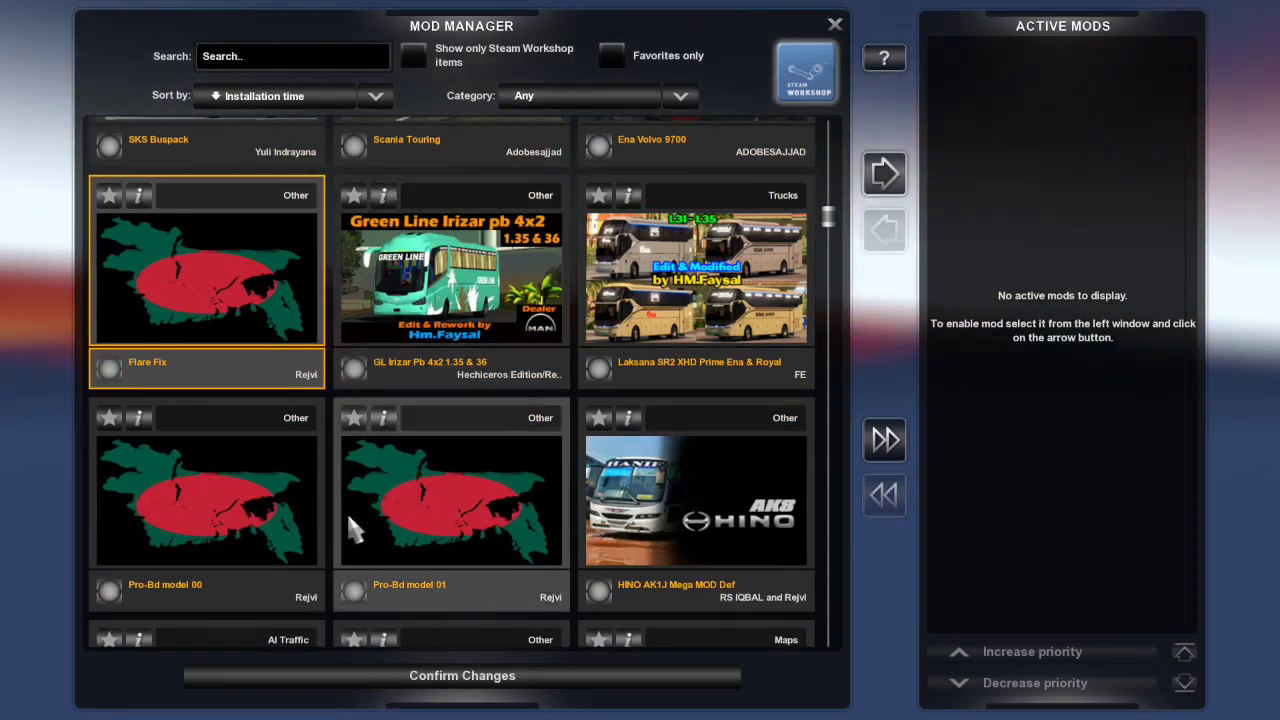